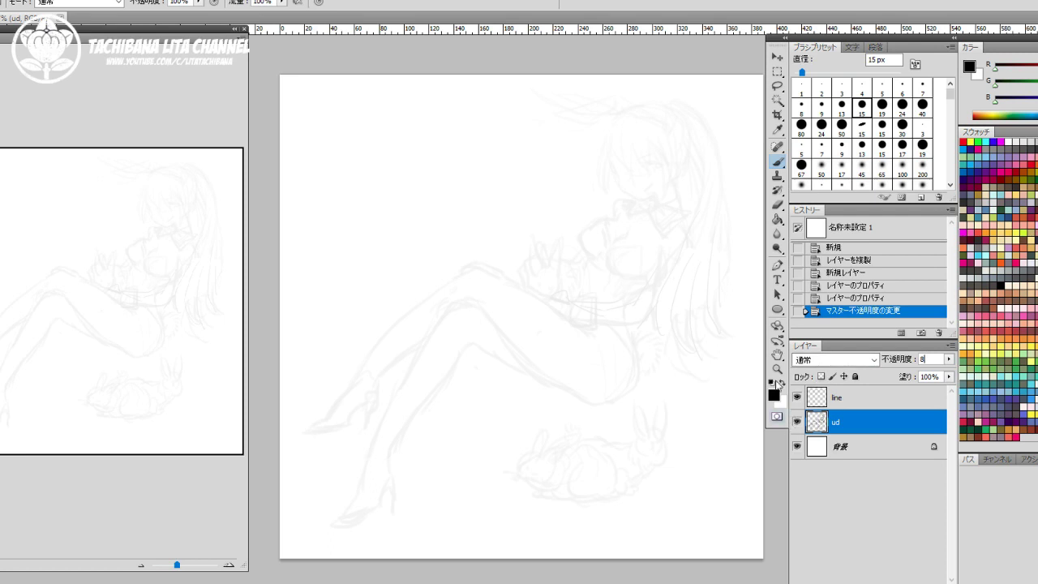
Step: Ink the face's cheek, chin, jaw and neck lines over the sketch on the line layer with the 15 px brush
left_click(776, 369)
left_click(654, 164)
left_click(656, 165)
mouse_move(671, 182)
left_mouse_down()
mouse_move(660, 222)
mouse_move(529, 303)
left_mouse_up()
left_click(582, 272)
left_click(778, 161)
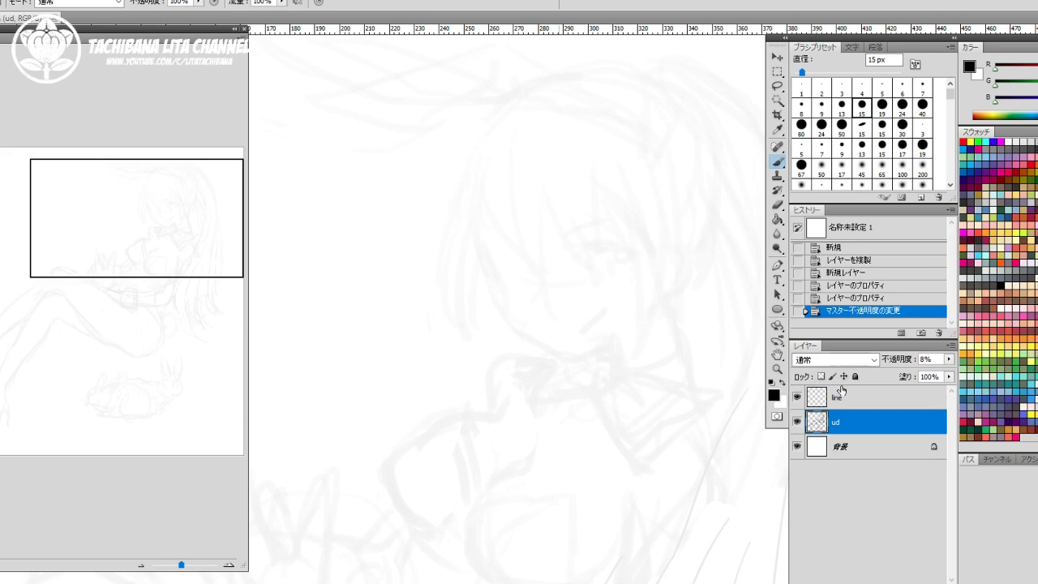
left_click(841, 395)
mouse_move(478, 245)
left_mouse_down()
mouse_move(505, 307)
mouse_move(557, 350)
mouse_move(612, 337)
mouse_move(614, 363)
left_mouse_up()
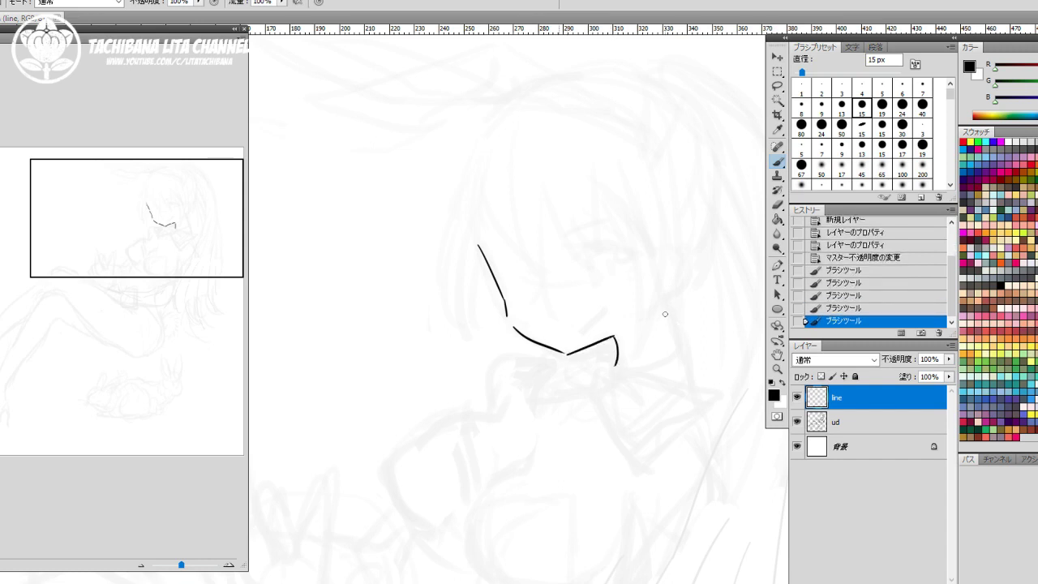
left_click_drag(665, 306, 674, 351)
Step: Ink the visible eye with its lids and iris, and the small nose mark
mouse_move(583, 248)
left_mouse_down()
mouse_move(572, 264)
mouse_move(630, 245)
mouse_move(593, 264)
mouse_move(603, 279)
mouse_move(617, 274)
mouse_move(615, 265)
mouse_move(629, 270)
left_mouse_up()
left_click(622, 275)
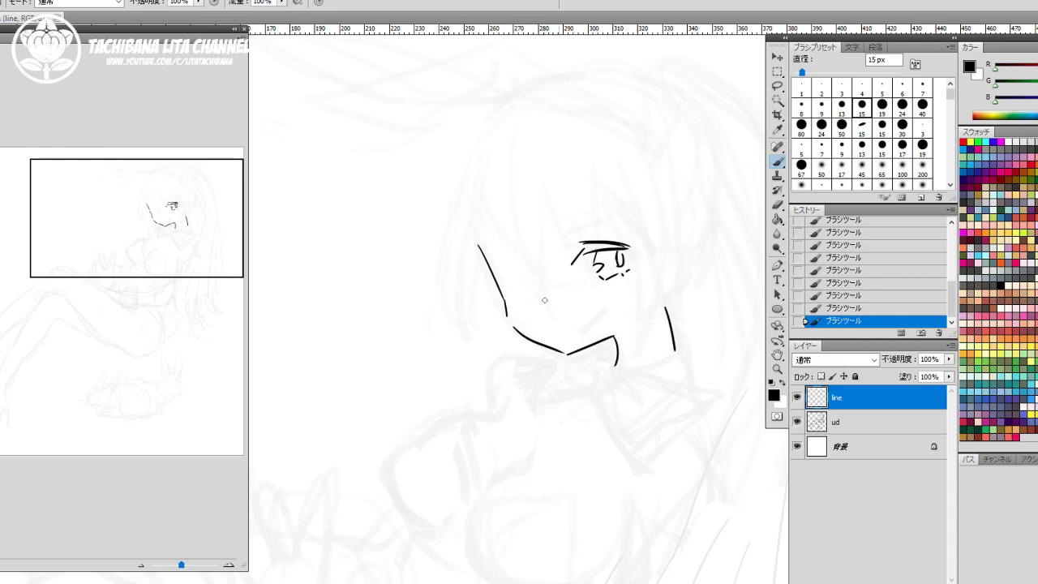
mouse_move(543, 311)
left_mouse_down()
mouse_move(535, 306)
mouse_move(484, 370)
left_mouse_up()
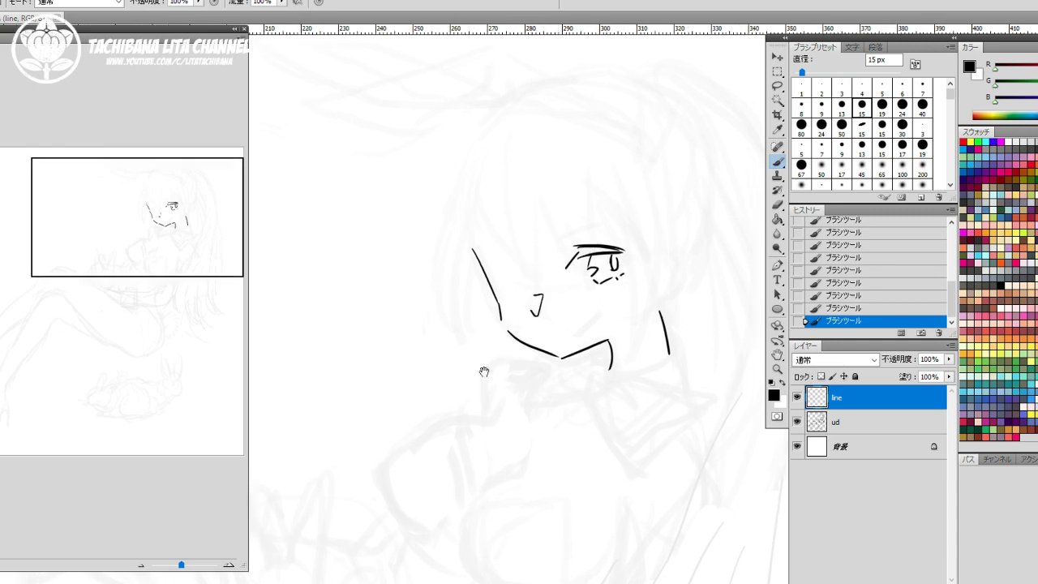
Step: Ink the pointed bangs falling over the forehead, between the eyes and down to the upper eyelid
left_click_drag(417, 230, 450, 333)
left_click_drag(420, 257, 461, 341)
left_click_drag(471, 246, 474, 338)
left_click_drag(465, 339, 469, 296)
left_click_drag(469, 242, 516, 302)
mouse_move(497, 266)
left_mouse_down()
mouse_move(516, 299)
mouse_move(548, 307)
left_mouse_up()
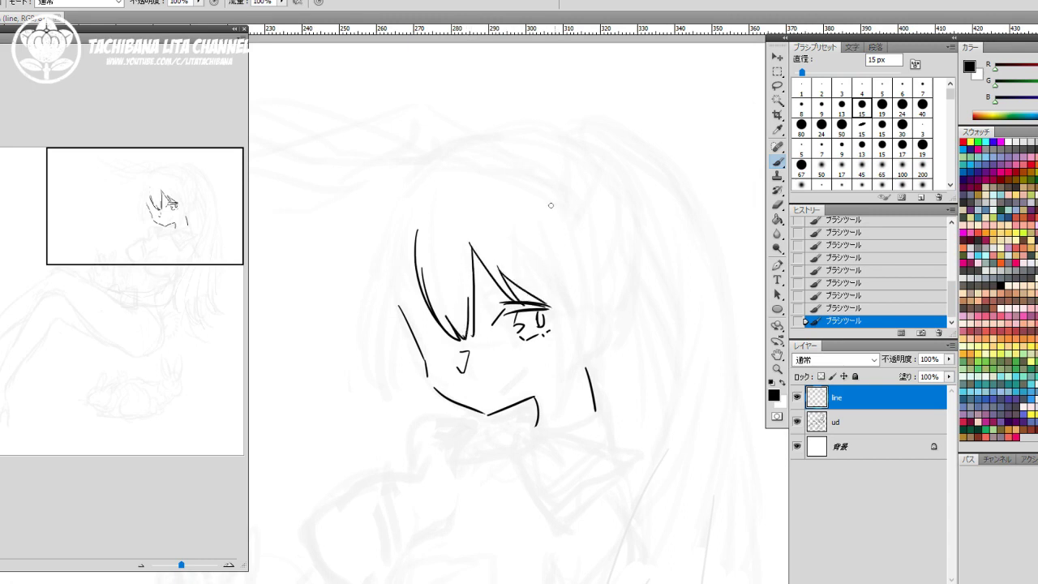
Step: Ink the outer hair contour on the head's right side and the side lock tapering beside the jaw
mouse_move(534, 186)
left_mouse_down()
mouse_move(598, 288)
mouse_move(590, 355)
left_mouse_up()
left_click_drag(540, 264, 557, 391)
left_click_drag(584, 347, 554, 412)
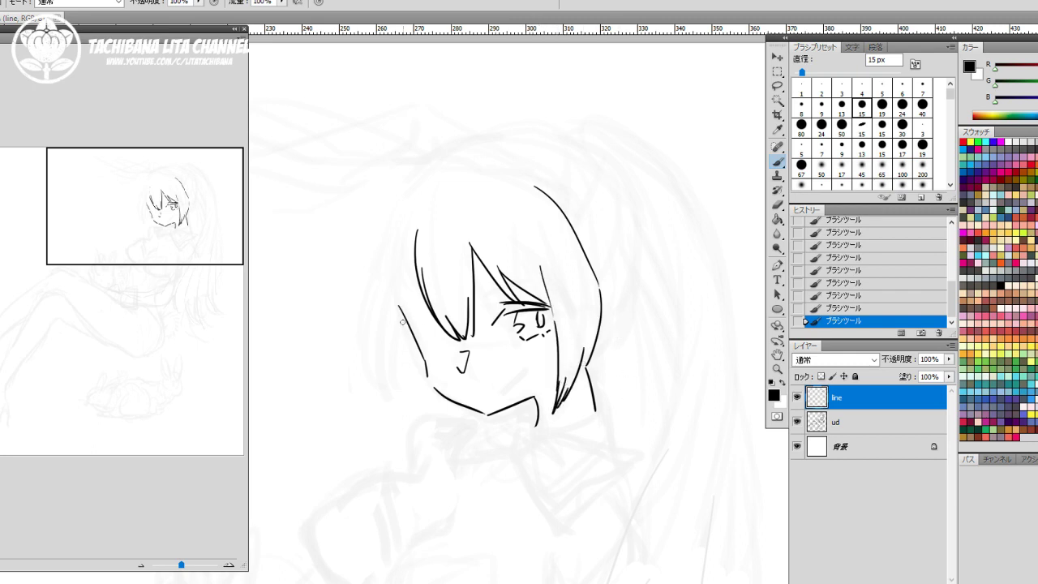
Step: Ink hair strokes along the left cheek, the eyelashes and brow, and the smiling mouth
left_click_drag(401, 315, 411, 340)
left_click_drag(480, 306, 501, 316)
left_click_drag(484, 392, 524, 368)
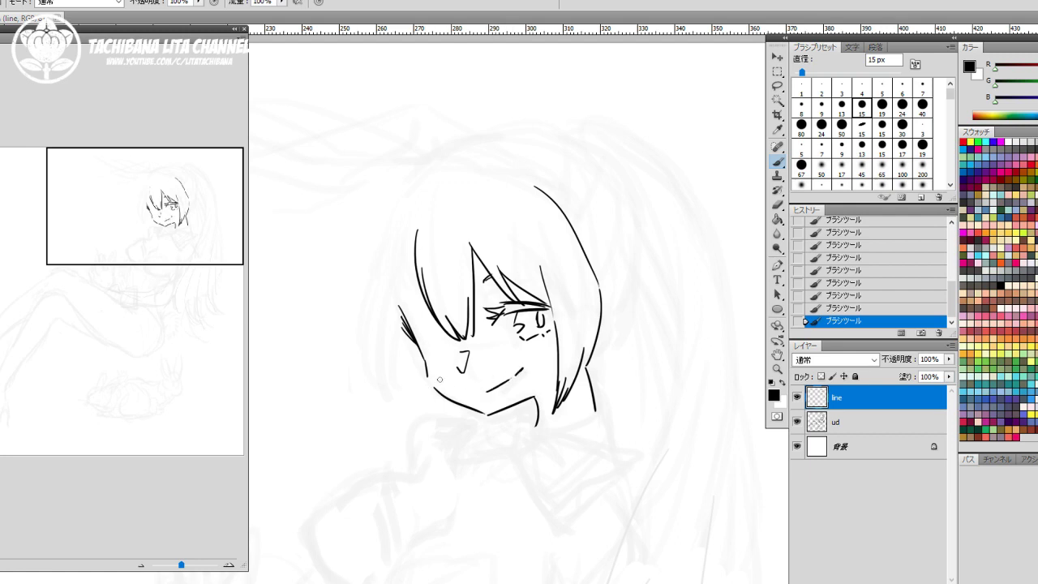
Step: Erase the lower jaw line and redraw it from cheek to chin, darkening the jaw corner and the eyelashes
key("e")
left_click_drag(438, 391, 492, 414)
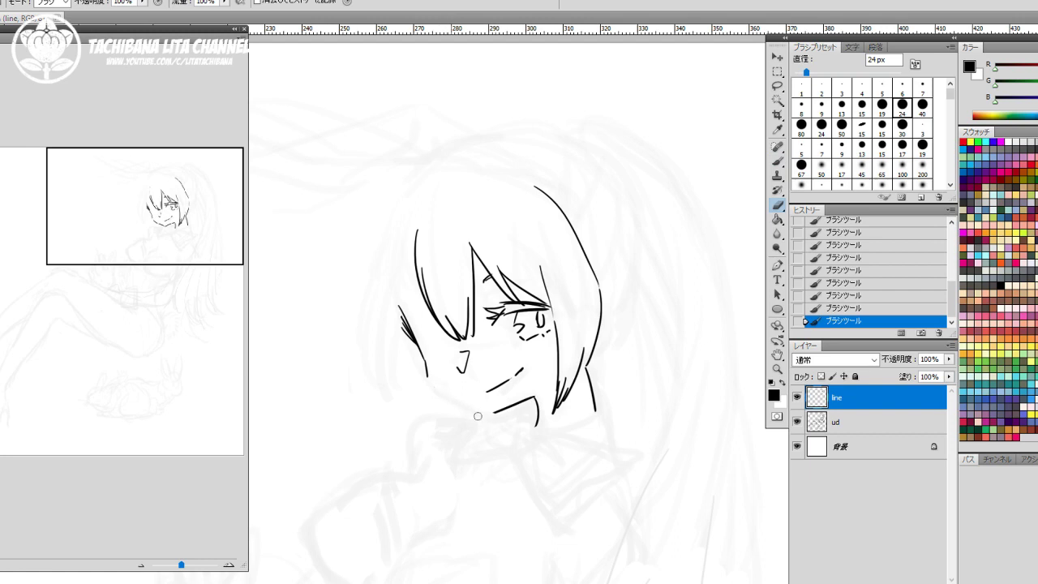
key("b")
mouse_move(431, 387)
left_mouse_down()
mouse_move(490, 415)
mouse_move(533, 398)
mouse_move(537, 408)
left_mouse_up()
key("e")
key("b")
left_click_drag(533, 399, 538, 407)
mouse_move(488, 302)
left_mouse_down()
mouse_move(519, 342)
mouse_move(524, 309)
left_mouse_up()
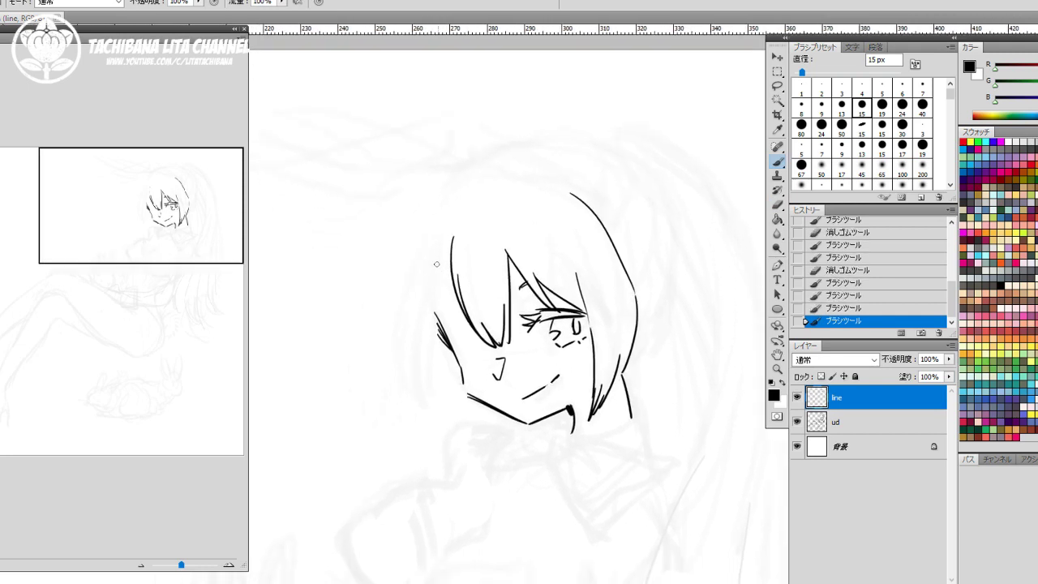
Step: Thicken the left edge of the bangs and the hair root beside the cheek with short strands
left_click_drag(451, 258, 460, 328)
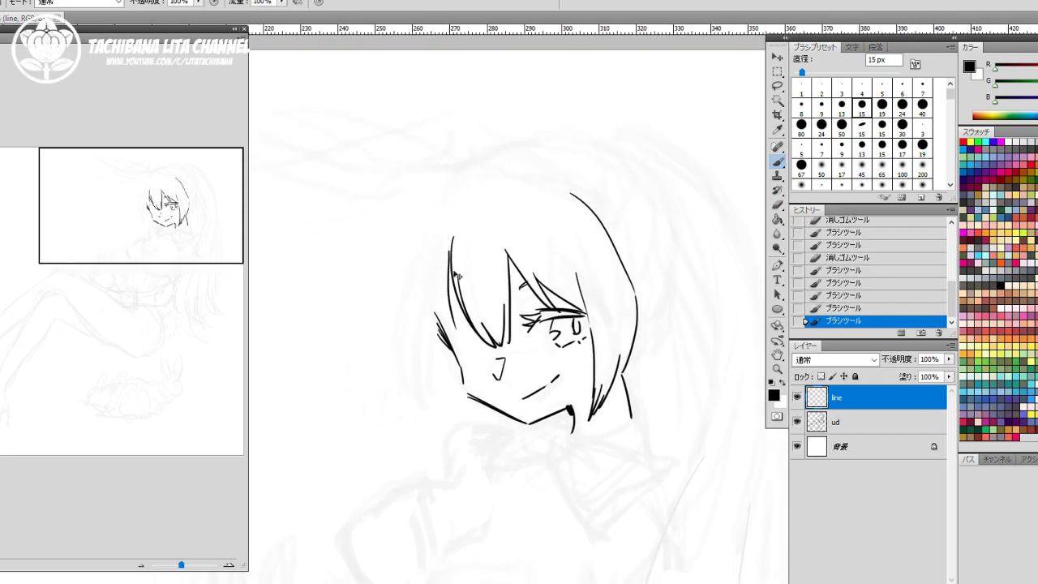
key("ctrl+z")
mouse_move(452, 275)
left_mouse_down()
mouse_move(456, 325)
mouse_move(432, 314)
mouse_move(464, 343)
mouse_move(453, 285)
mouse_move(455, 313)
left_mouse_up()
left_click_drag(452, 282, 457, 315)
left_click_drag(433, 312, 445, 326)
key("e")
key("b")
key("b")
Step: Ink the hair contour and side locks on the head's left, and fill the shadow between hair and cheek with black
mouse_move(445, 205)
left_mouse_down()
mouse_move(405, 316)
mouse_move(430, 397)
left_mouse_up()
left_click_drag(422, 332, 447, 415)
mouse_move(433, 358)
left_mouse_down()
mouse_move(461, 402)
mouse_move(465, 392)
left_mouse_up()
left_click_drag(433, 317, 449, 376)
left_click_drag(443, 338, 465, 388)
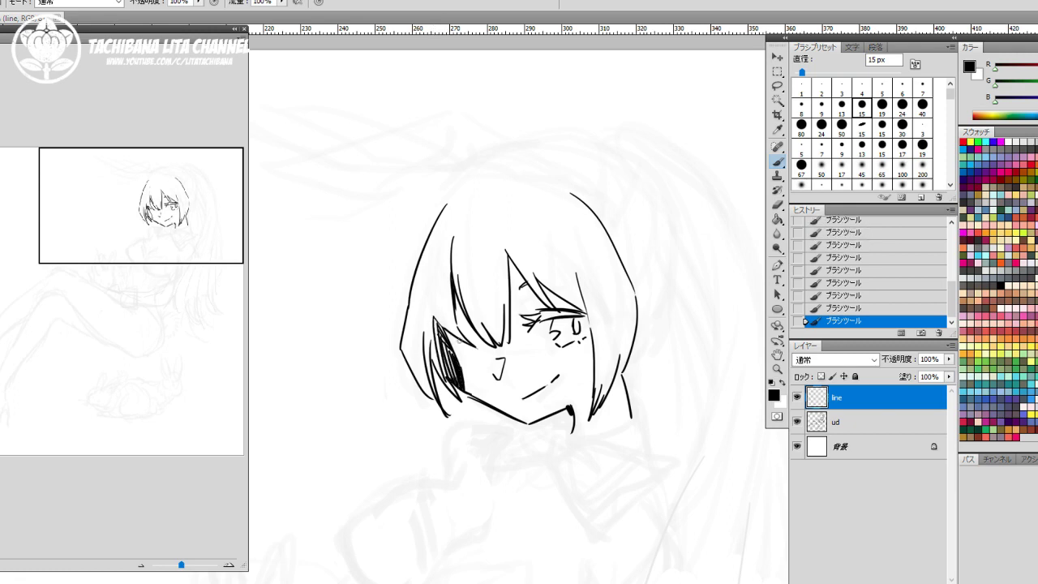
Step: Ink the neck ribbon's knot with its right and left bow loops below the chin
left_click_drag(672, 410, 614, 280)
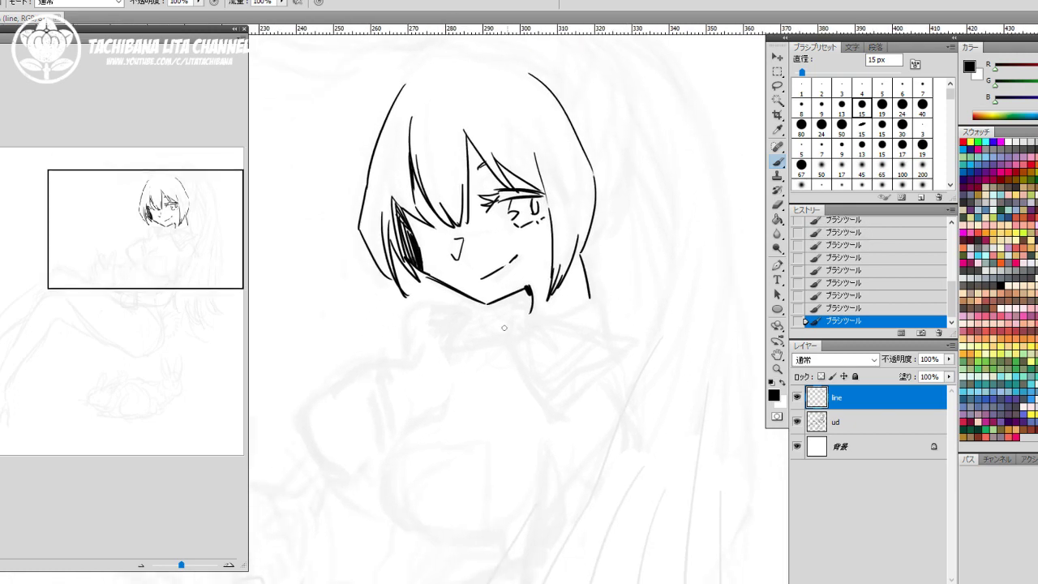
mouse_move(516, 319)
left_mouse_down()
mouse_move(510, 340)
mouse_move(586, 320)
mouse_move(562, 315)
mouse_move(582, 343)
mouse_move(555, 384)
left_mouse_up()
key("e")
key("b")
left_click_drag(515, 340, 552, 391)
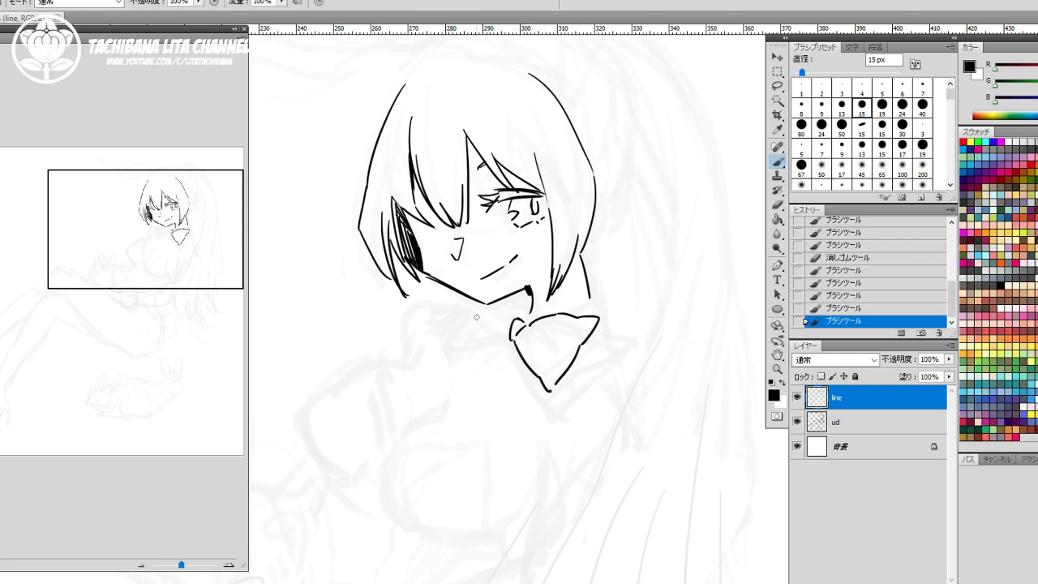
mouse_move(478, 311)
left_mouse_down()
mouse_move(444, 351)
mouse_move(509, 341)
left_mouse_up()
left_click_drag(511, 299, 518, 318)
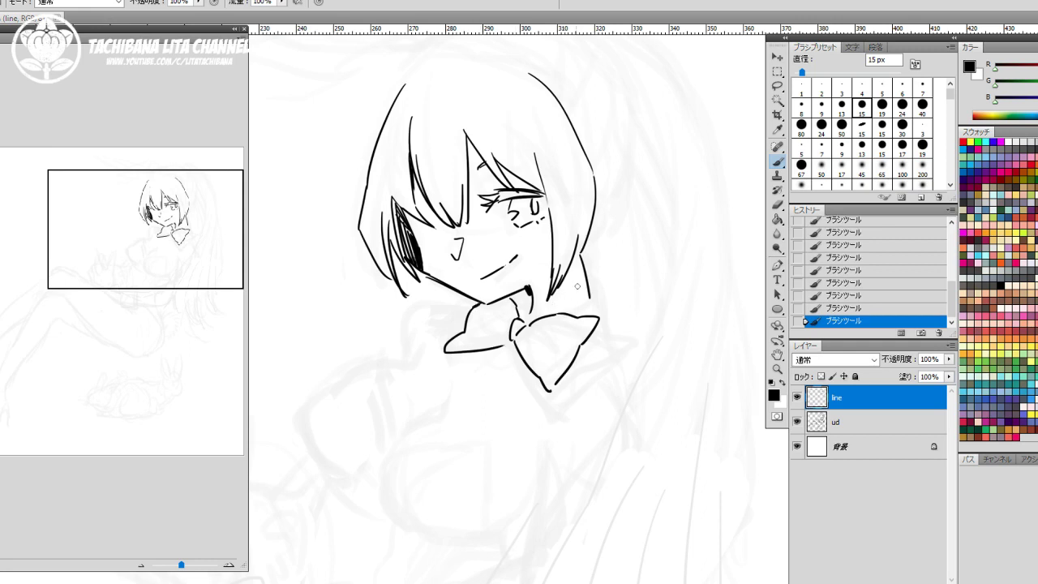
Step: Erase the excess neck line, then ink the collar around the neck and the fold details inside the bow
key("e")
mouse_move(587, 265)
left_mouse_down()
mouse_move(587, 291)
mouse_move(582, 258)
mouse_move(580, 290)
left_mouse_up()
key("b")
mouse_move(525, 319)
left_mouse_down()
mouse_move(583, 292)
mouse_move(580, 282)
mouse_move(592, 282)
mouse_move(598, 302)
mouse_move(599, 277)
left_mouse_up()
key("ctrl+z")
left_click_drag(604, 319, 579, 367)
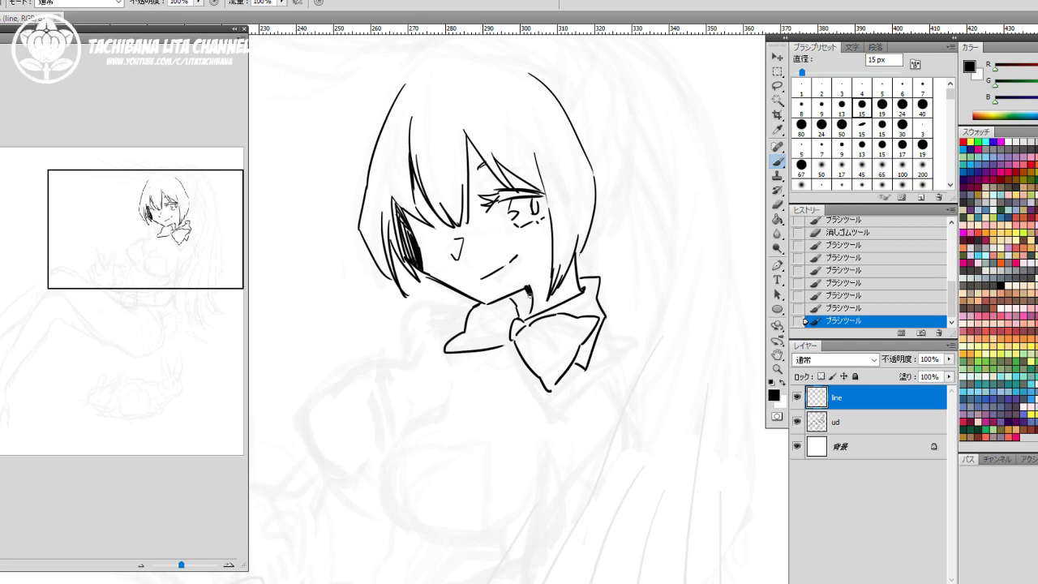
mouse_move(527, 290)
left_mouse_down()
mouse_move(533, 326)
mouse_move(481, 324)
mouse_move(486, 314)
mouse_move(492, 328)
mouse_move(487, 314)
mouse_move(551, 339)
mouse_move(524, 333)
mouse_move(535, 340)
mouse_move(572, 334)
left_mouse_up()
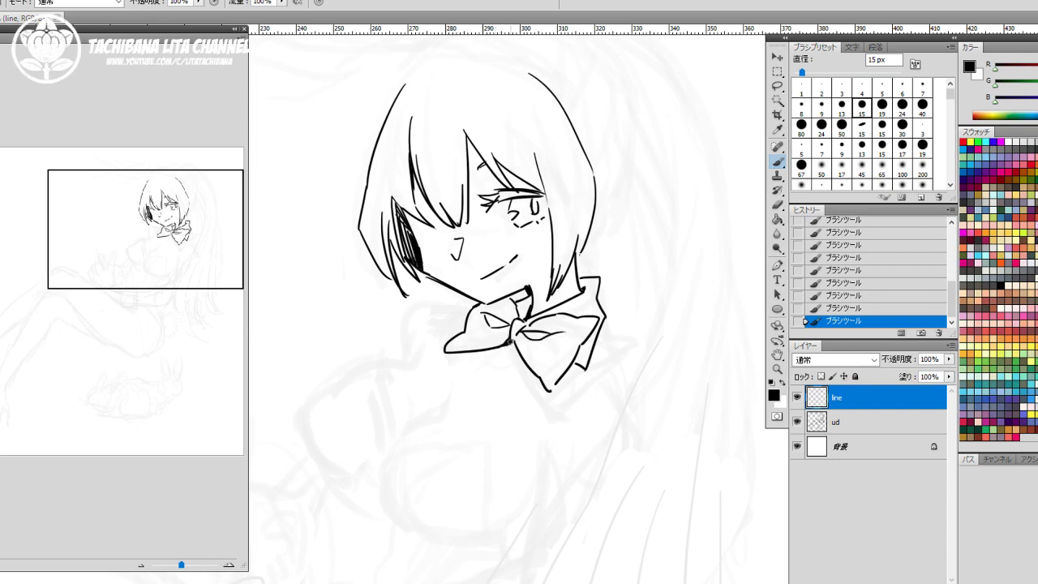
Step: Ink the left neck and shoulder line and the upper chest curve below the bow
left_click_drag(497, 409, 529, 320)
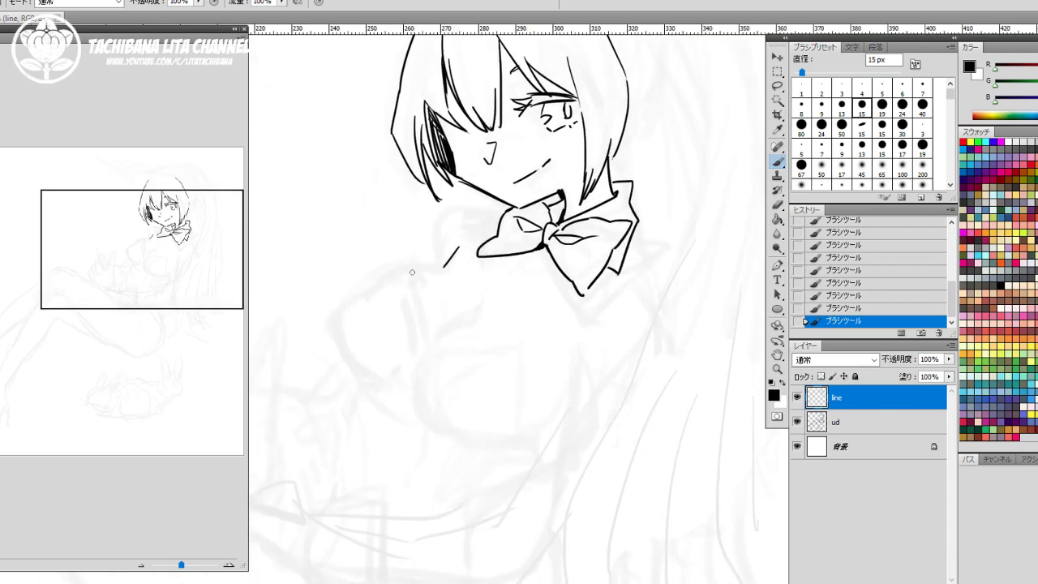
left_click_drag(411, 272, 441, 270)
key("b")
left_click_drag(433, 268, 447, 264)
left_click_drag(474, 313, 428, 355)
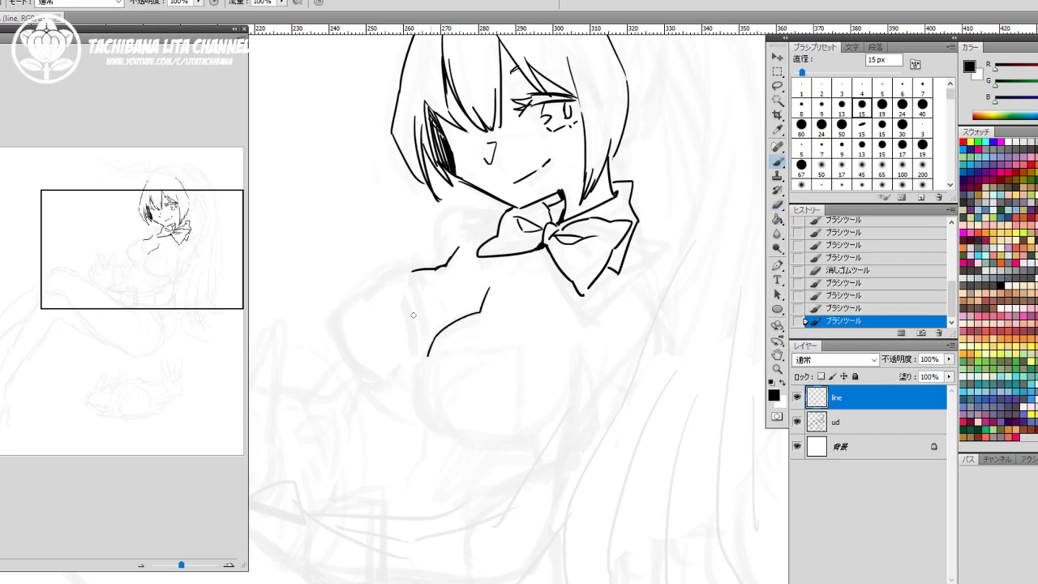
Step: Ink the outline of the costume's left bust cup and erase the overlapping stroke at the shoulder line
mouse_move(412, 261)
left_mouse_down()
mouse_move(342, 308)
mouse_move(349, 356)
mouse_move(369, 384)
left_mouse_up()
left_click_drag(411, 260, 411, 288)
left_click_drag(410, 331, 419, 350)
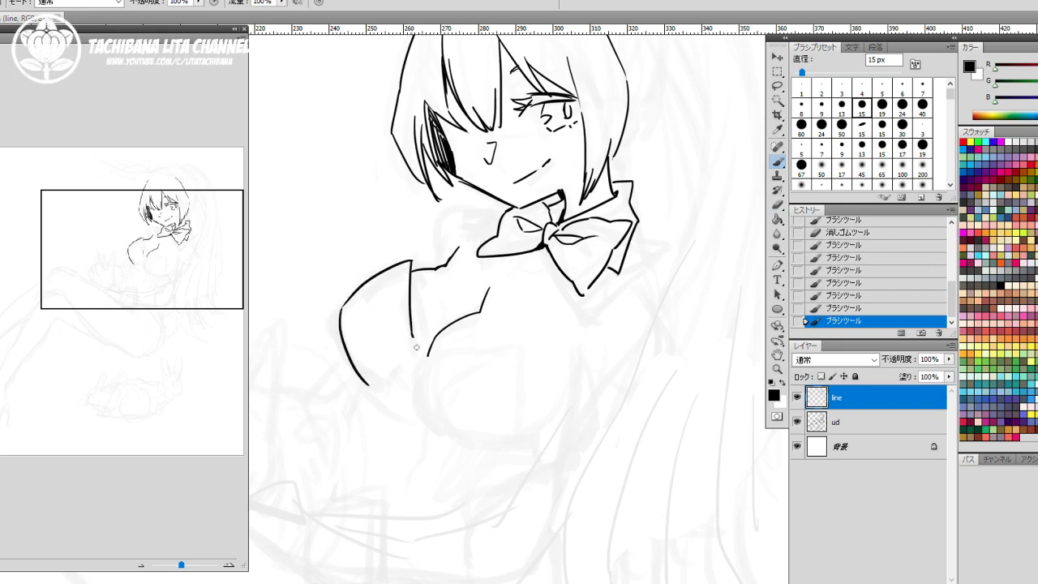
key("e")
left_click_drag(432, 273, 444, 270)
left_click_drag(436, 271, 466, 267)
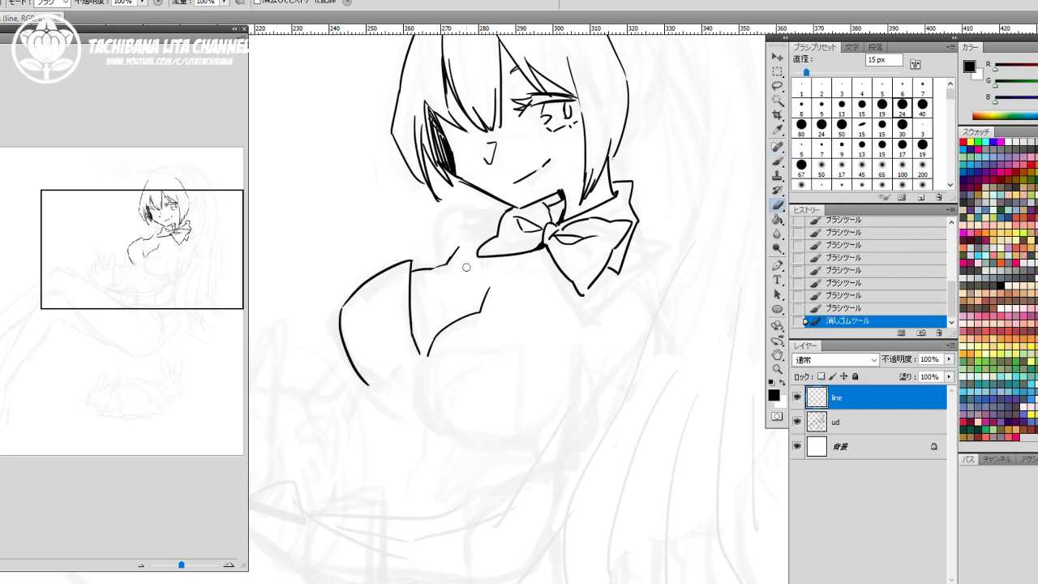
Step: Ink the closed outline of the right bust cup, its junction with the left cup, and the left cup's lower edge
key("b")
mouse_move(425, 357)
left_mouse_down()
mouse_move(502, 344)
mouse_move(528, 409)
mouse_move(525, 432)
left_mouse_up()
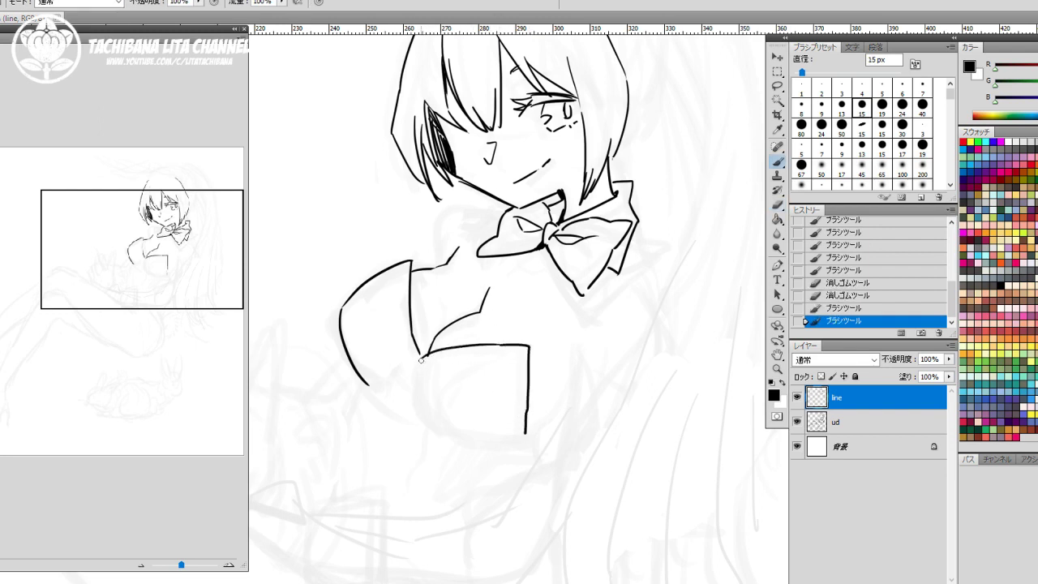
mouse_move(421, 359)
left_mouse_down()
mouse_move(430, 434)
mouse_move(506, 443)
mouse_move(527, 435)
left_mouse_up()
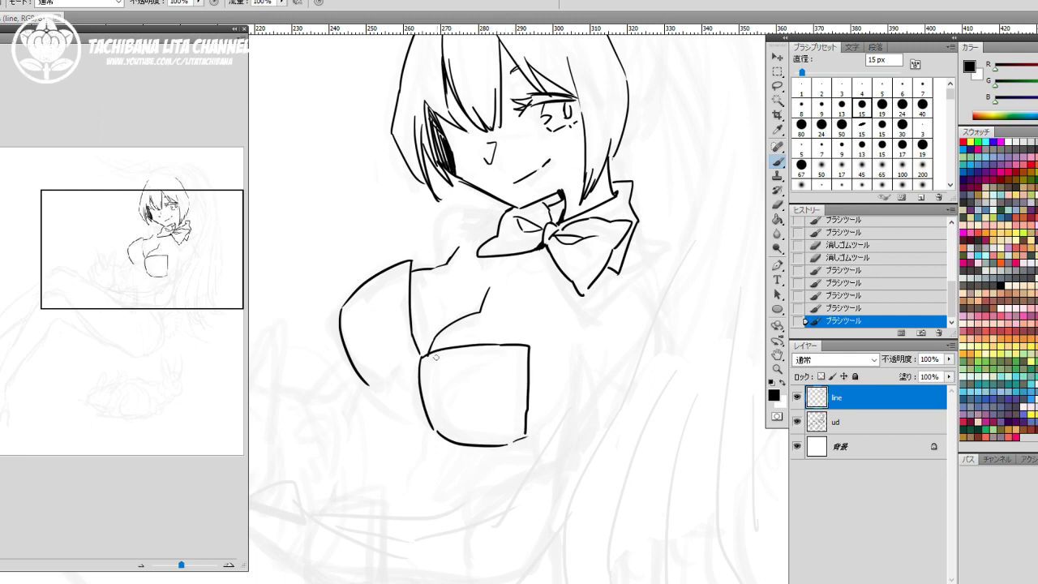
key("e")
key("b")
left_click_drag(427, 358, 419, 359)
left_click_drag(370, 386, 400, 385)
Step: Ink the right shoulder from the collar, the inner arm line to the elbow crease, the forearm's upper edge and the elbow
left_click_drag(530, 431, 489, 391)
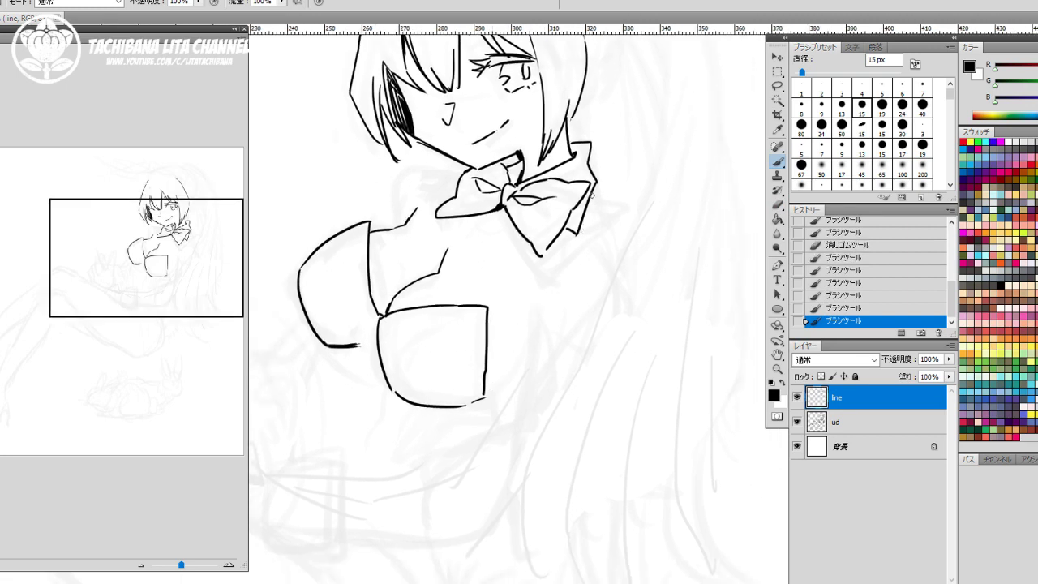
left_click_drag(601, 238, 609, 309)
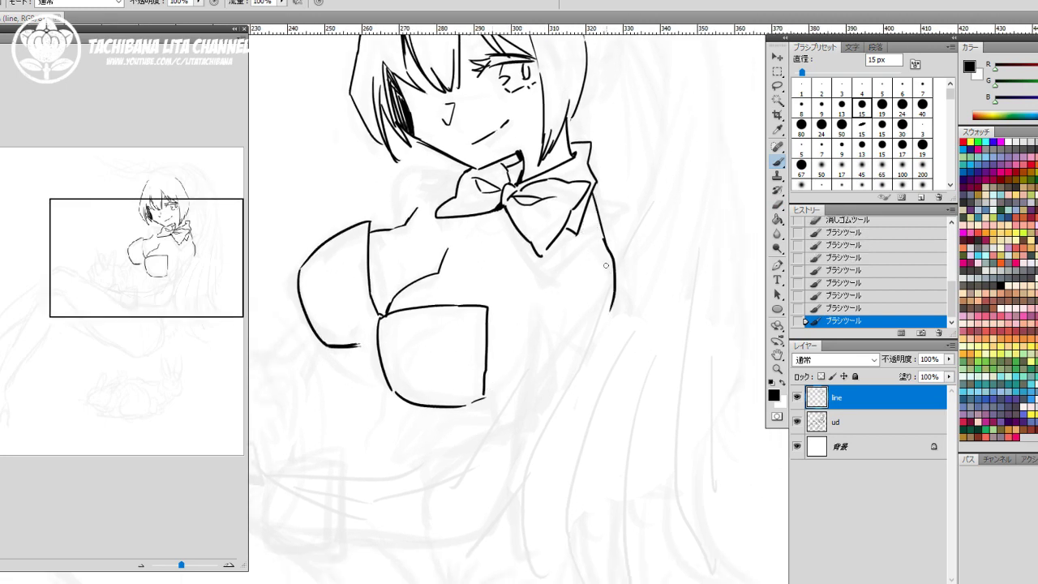
left_click_drag(489, 405, 575, 297)
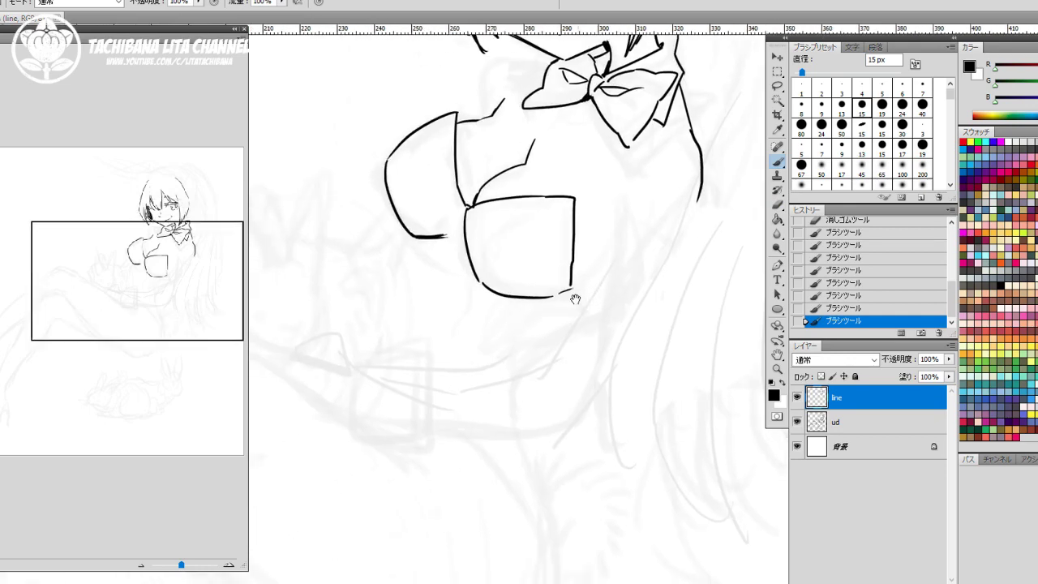
left_click_drag(365, 354, 556, 344)
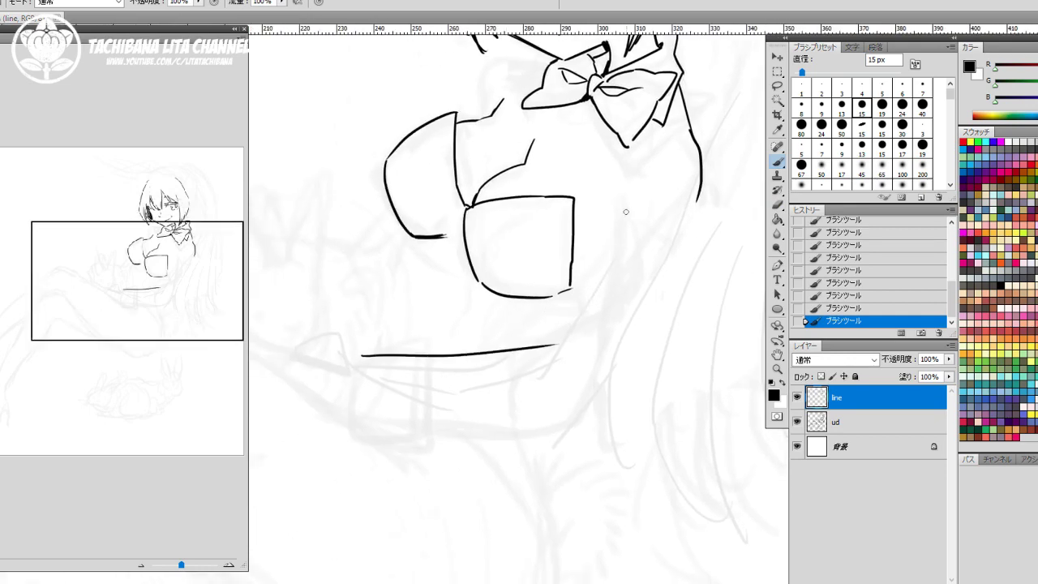
mouse_move(629, 210)
left_mouse_down()
mouse_move(579, 340)
mouse_move(588, 407)
left_mouse_up()
key("e")
key("b")
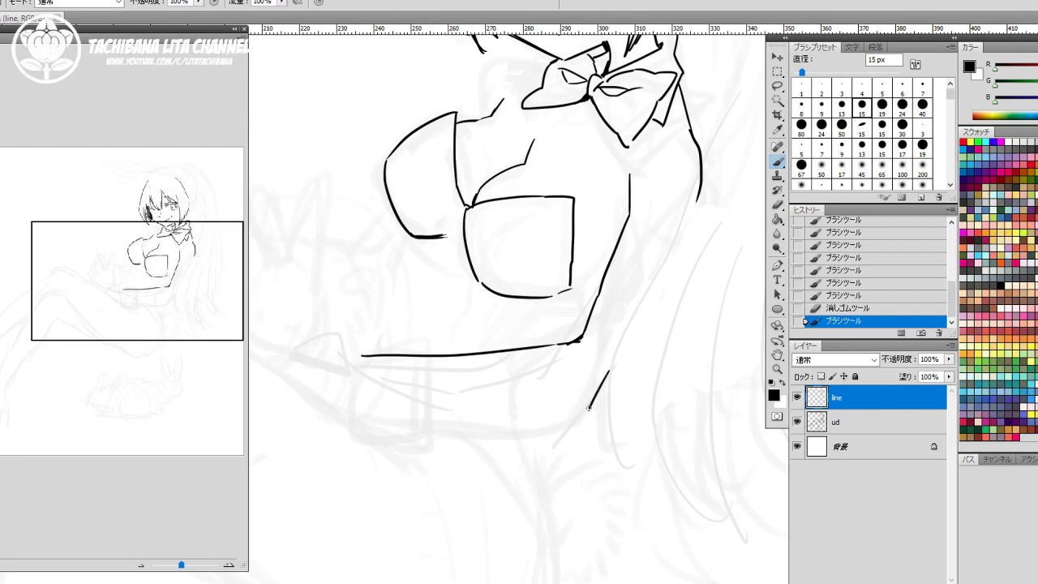
Step: Ink the forearm's lower edge up to the elbow and erase the wrist ends of both forearm lines
left_click_drag(367, 401, 549, 422)
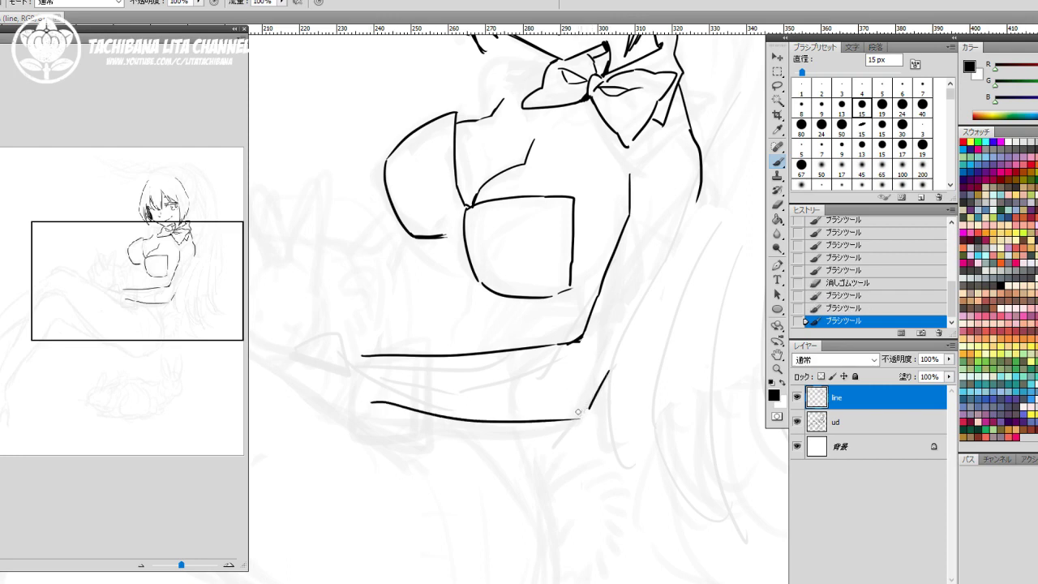
key("ctrl+z")
left_click_drag(362, 398, 577, 405)
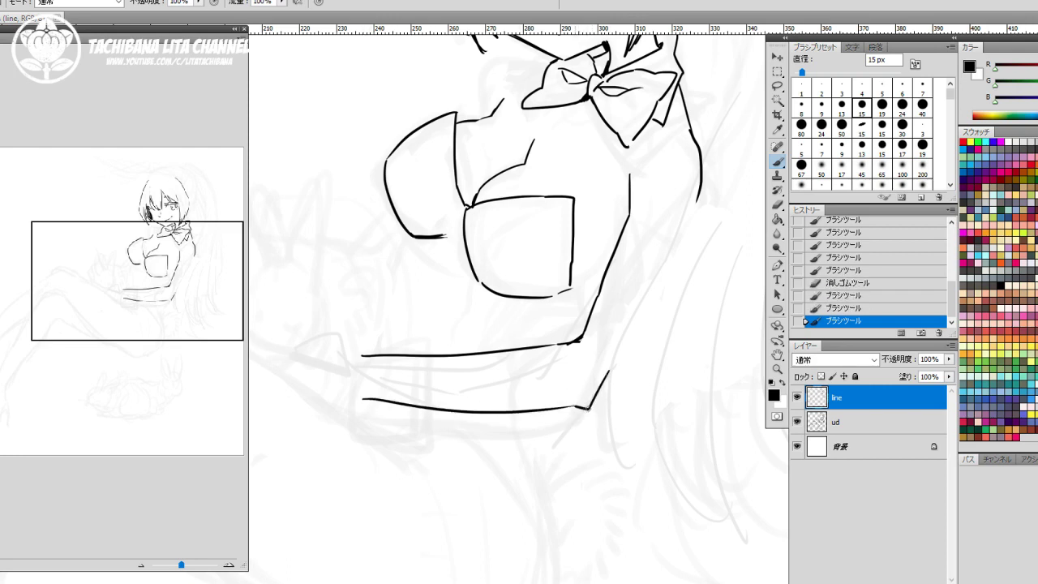
key("e")
left_click_drag(360, 354, 398, 357)
left_click_drag(375, 401, 403, 405)
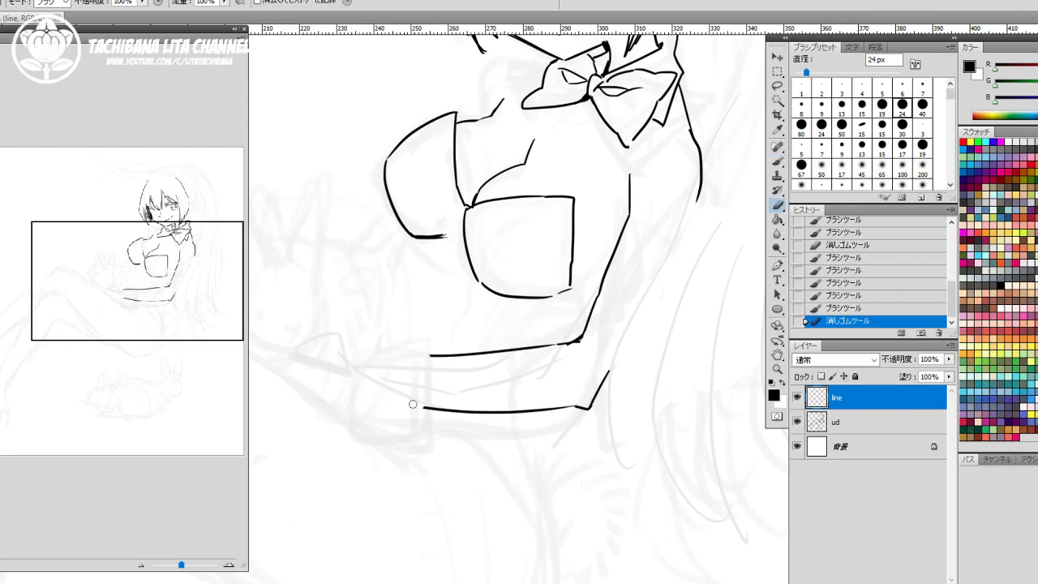
left_click(414, 404)
Step: Ink the wrist cuff around the end of the forearm, including its raised upper corner
key("b")
left_click_drag(431, 344, 430, 436)
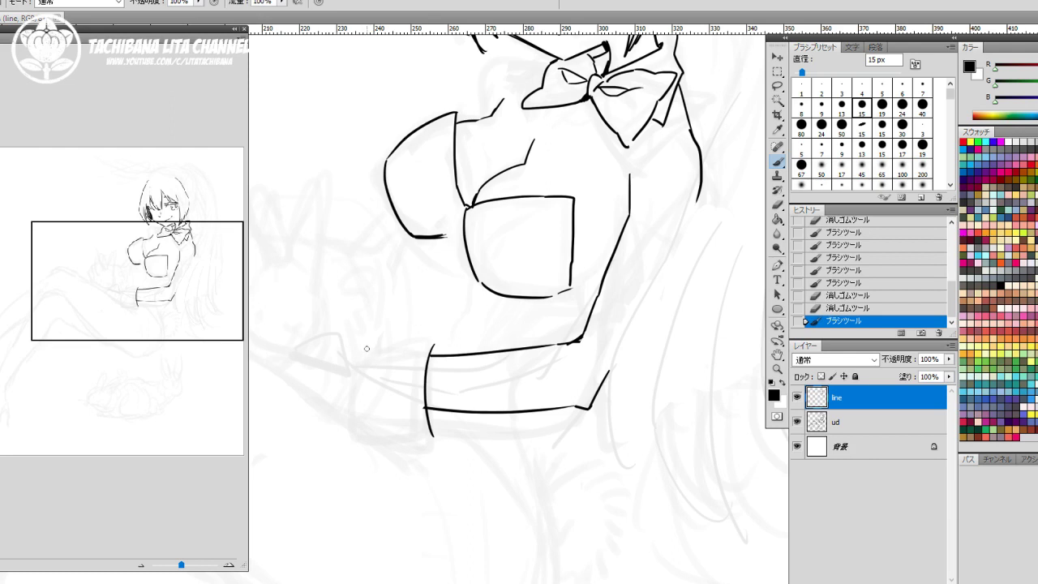
mouse_move(366, 349)
left_mouse_down()
mouse_move(354, 412)
mouse_move(434, 433)
left_mouse_up()
mouse_move(365, 349)
left_mouse_down()
mouse_move(438, 341)
mouse_move(443, 354)
mouse_move(445, 340)
left_mouse_up()
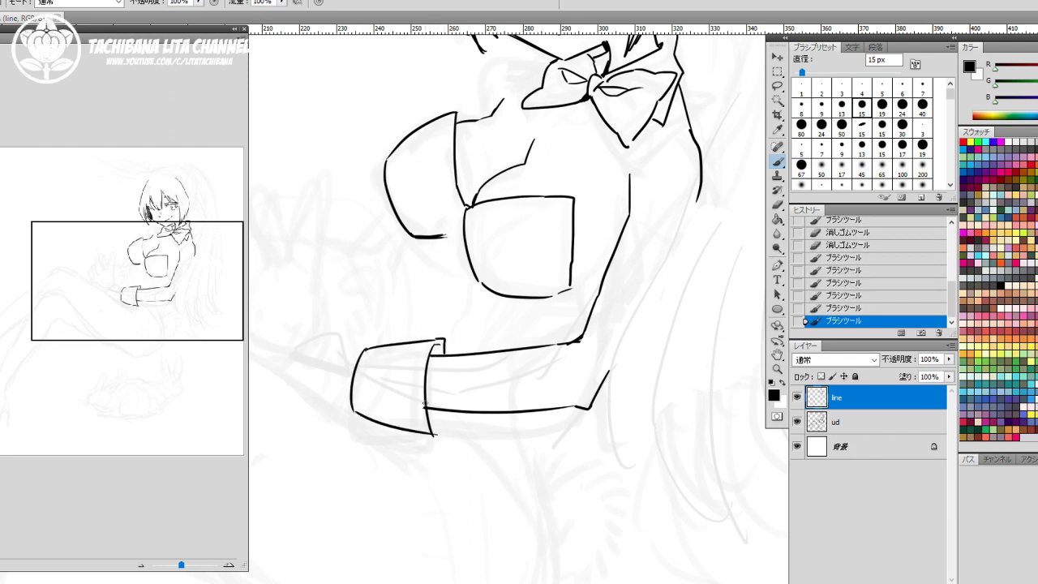
Step: Ink the cuff's protruding lower corner below the forearm and erase the overshooting strokes at its edges
key("e")
left_click(421, 406)
key("b")
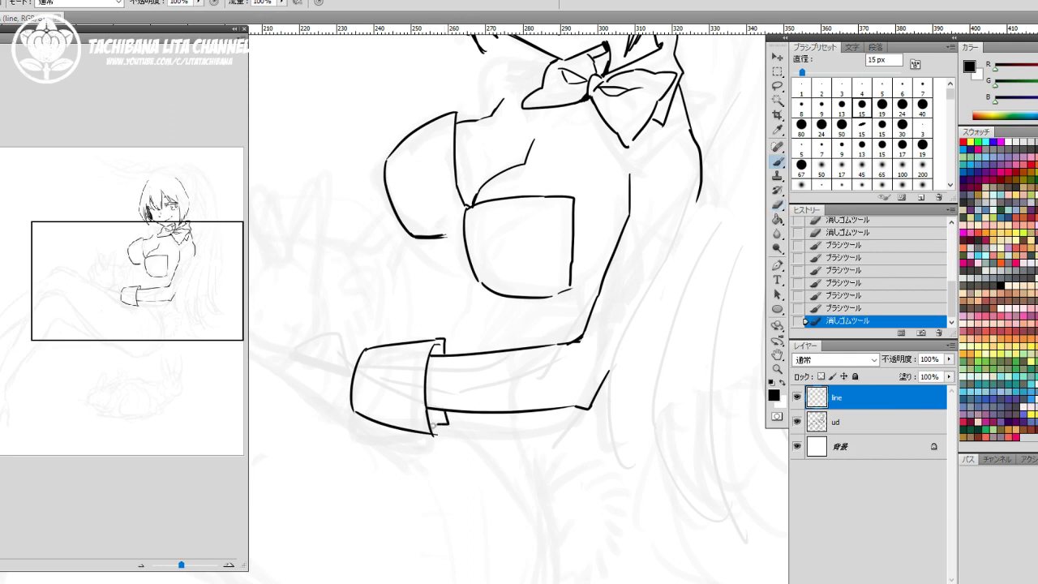
left_click_drag(428, 422, 442, 422)
left_click_drag(426, 424, 449, 421)
key("e")
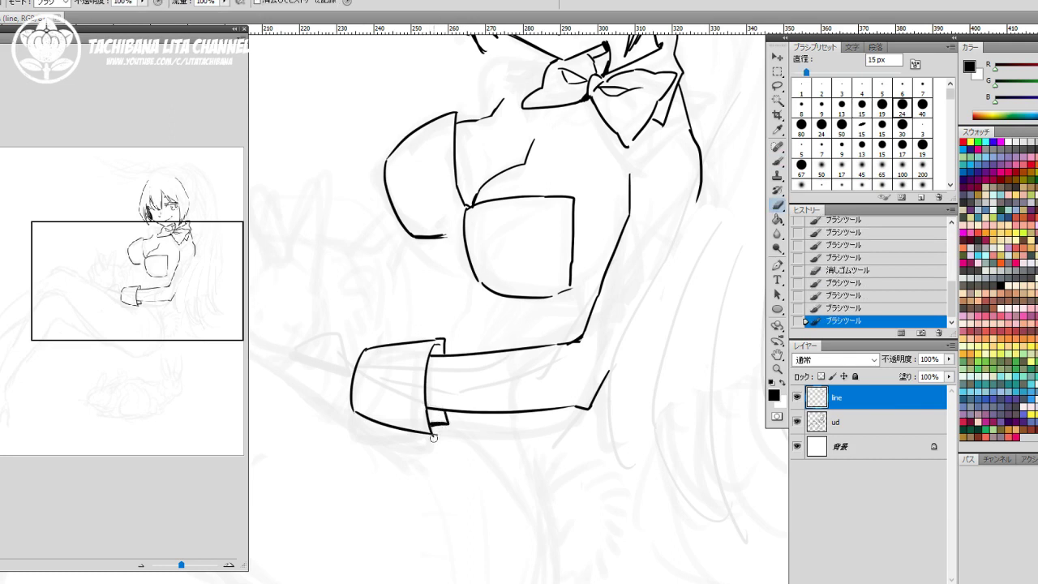
left_click(440, 421)
key("b")
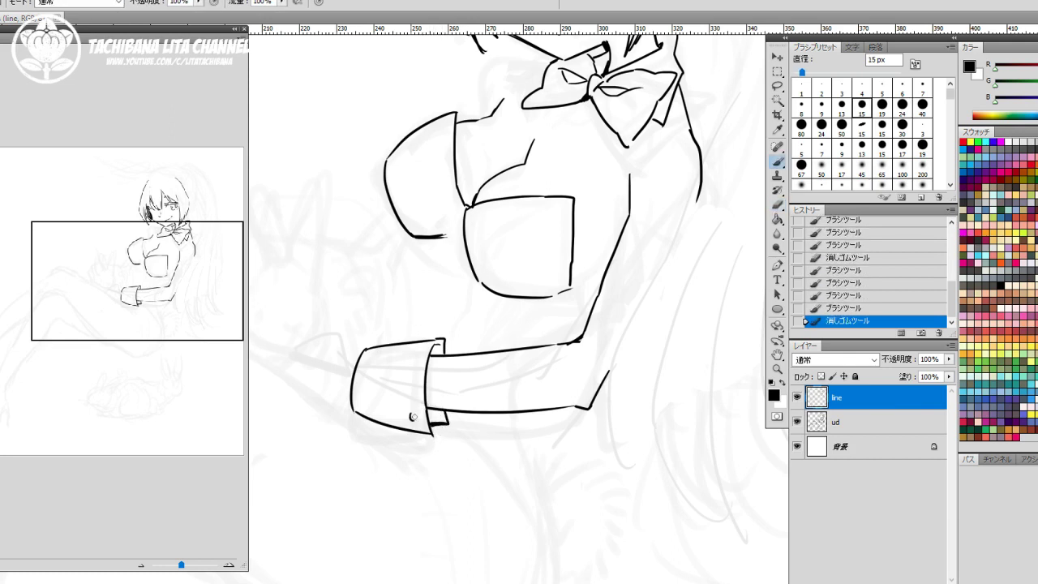
Step: Ink the small button on the wrist cuff and the torso's side line from beneath the bust down to the cuff
mouse_move(411, 419)
left_mouse_down()
mouse_move(414, 407)
mouse_move(417, 420)
left_mouse_up()
mouse_move(332, 371)
left_mouse_down()
mouse_move(475, 365)
mouse_move(458, 344)
mouse_move(458, 355)
left_mouse_up()
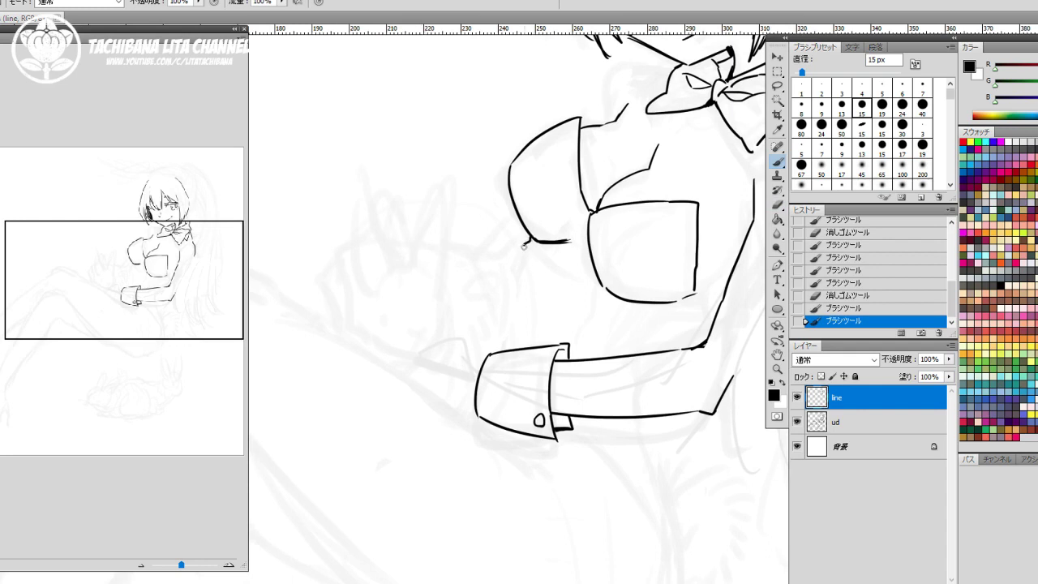
left_click_drag(523, 246, 505, 351)
left_click_drag(674, 358, 567, 380)
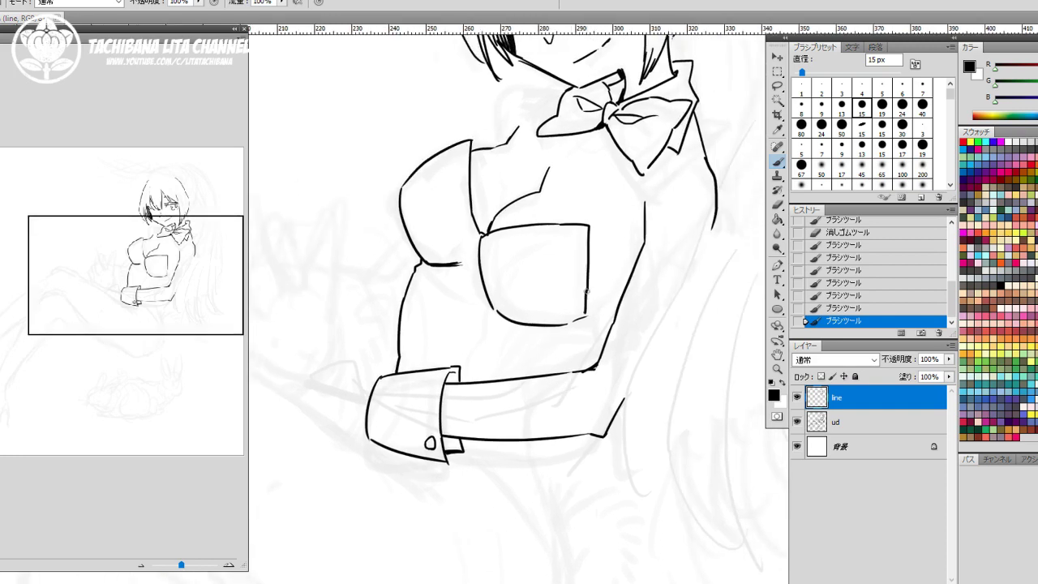
Step: Erase the uneven lower part of the bodice cup's vertical edge and re-ink it as a clean line
key("e")
left_click_drag(582, 278, 582, 313)
left_click_drag(582, 295, 587, 312)
key("b")
key("e")
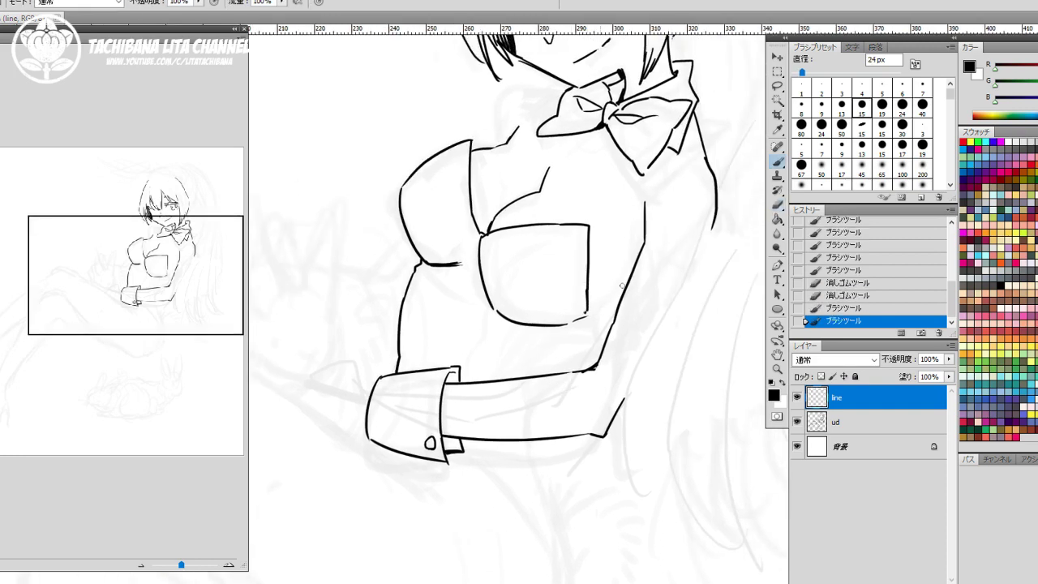
key("bracketleft")
key("bracketleft")
Step: Ink the bust's outer curve beside the upper arm and the short torso lines above the elbow crease
mouse_move(626, 254)
left_mouse_down()
mouse_move(629, 242)
mouse_move(604, 304)
mouse_move(587, 313)
mouse_move(605, 305)
left_mouse_up()
left_click_drag(633, 232, 628, 250)
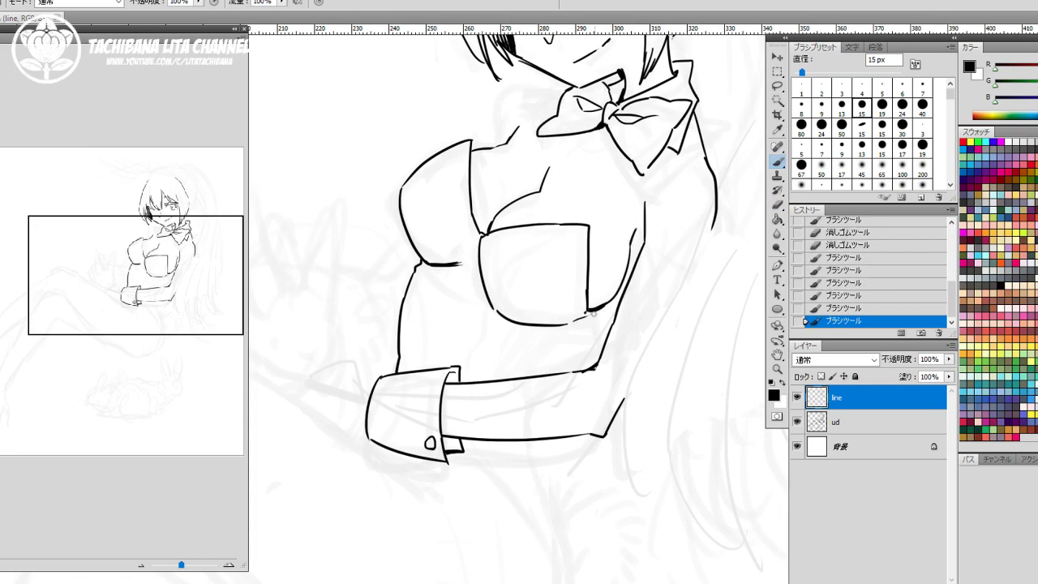
mouse_move(605, 330)
left_mouse_down()
mouse_move(595, 322)
mouse_move(610, 330)
mouse_move(582, 367)
mouse_move(594, 352)
left_mouse_up()
left_click_drag(591, 294, 563, 401)
Step: Erase the upper end of the torso's side line and re-ink its junction with the underside of the bust
key("e")
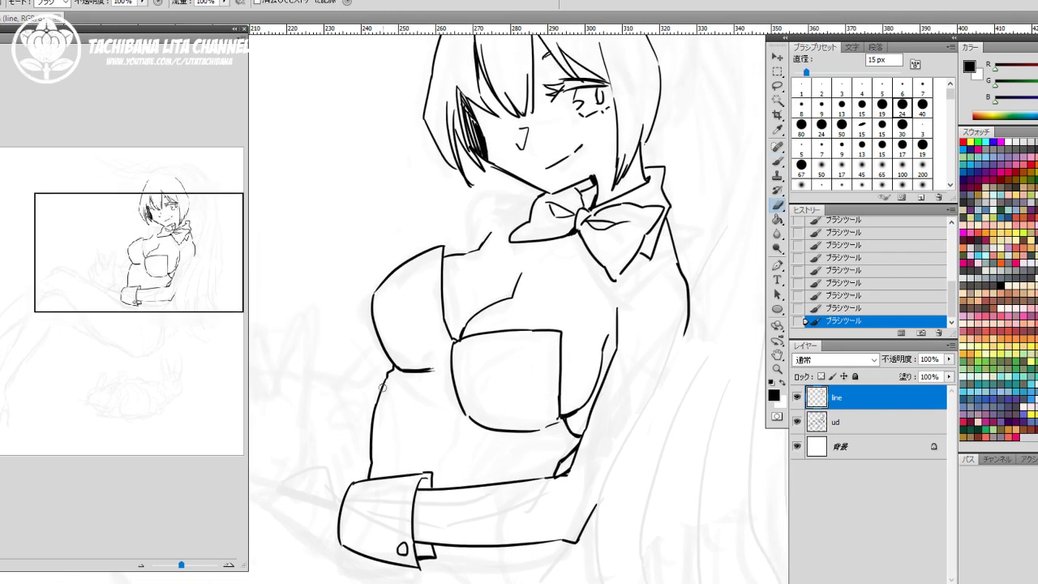
left_click_drag(382, 388, 383, 382)
left_click_drag(386, 365, 371, 420)
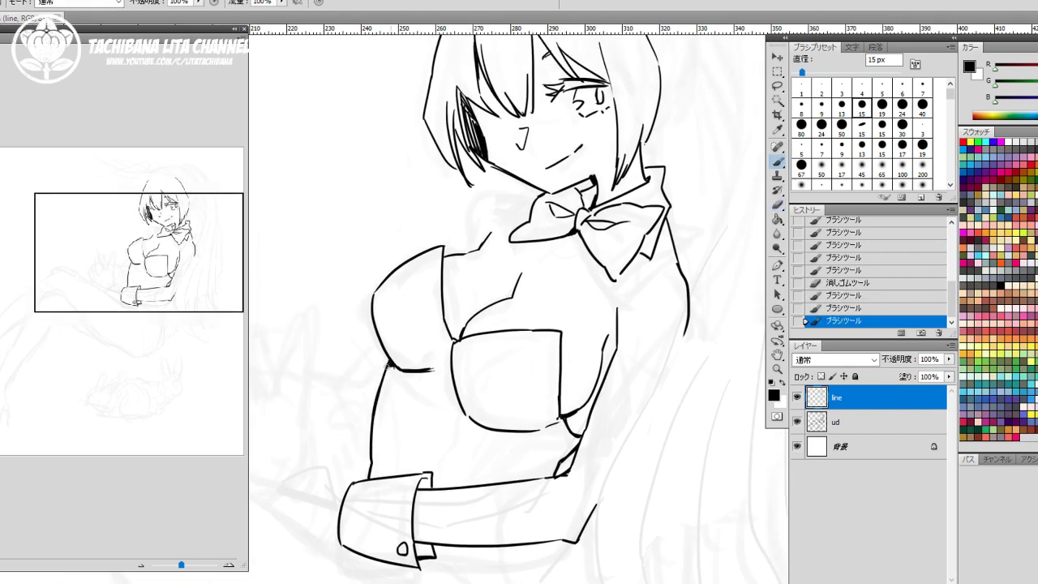
left_click_drag(391, 357, 389, 368)
Step: Ink the left shoulder contour between the collar and the bodice, undoing the unwanted strokes
left_click_drag(463, 314, 438, 411)
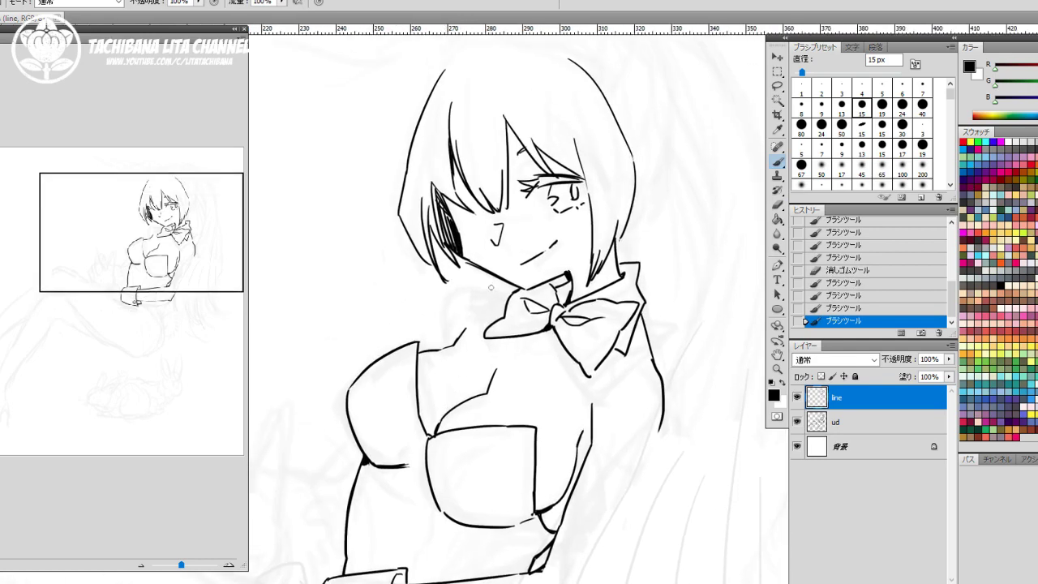
mouse_move(478, 281)
left_mouse_down()
mouse_move(454, 304)
mouse_move(454, 334)
mouse_move(491, 276)
mouse_move(517, 292)
left_mouse_up()
key("ctrl+z")
key("ctrl+z")
Step: Ink the folded front bunny ear with its crease and base, plus the adjoining crown of the hair
mouse_move(521, 414)
left_mouse_down()
mouse_move(430, 582)
mouse_move(665, 387)
left_mouse_up()
mouse_move(540, 189)
left_mouse_down()
mouse_move(454, 243)
mouse_move(396, 261)
mouse_move(482, 282)
left_mouse_up()
key("ctrl+z")
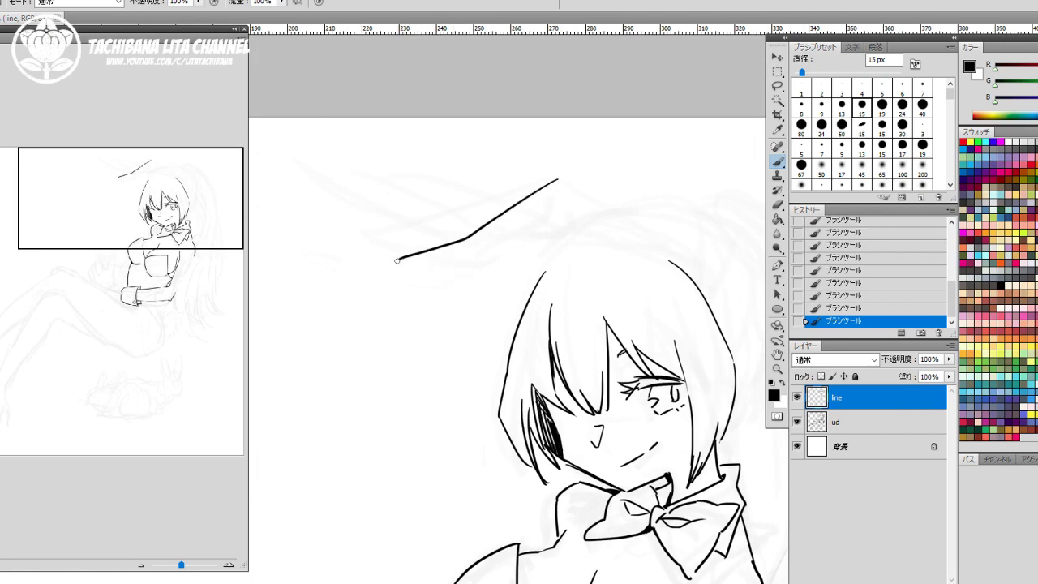
mouse_move(395, 259)
left_mouse_down()
mouse_move(493, 269)
mouse_move(478, 276)
mouse_move(570, 223)
left_mouse_up()
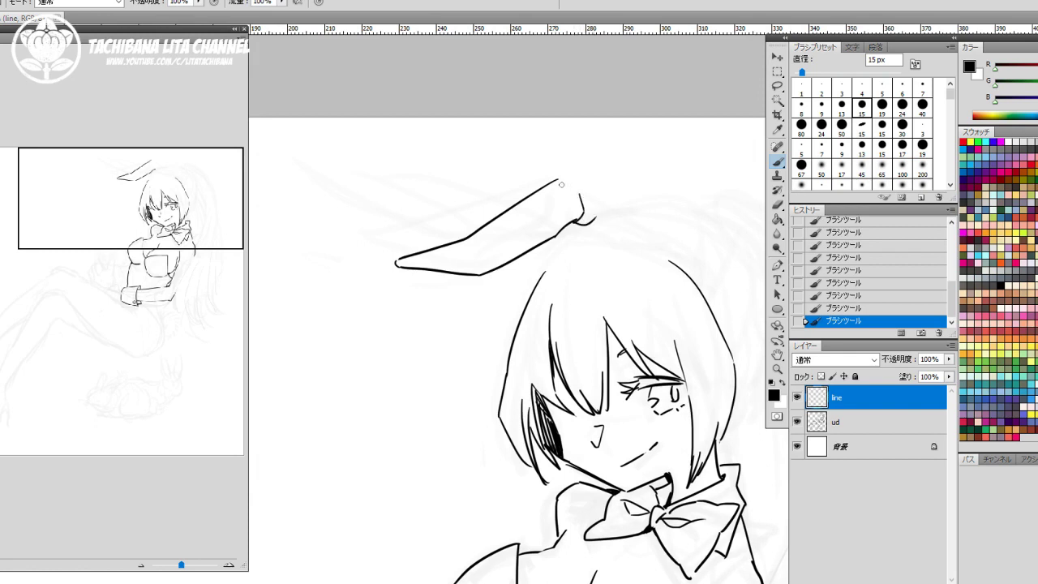
mouse_move(560, 181)
left_mouse_down()
mouse_move(572, 170)
mouse_move(673, 247)
left_mouse_up()
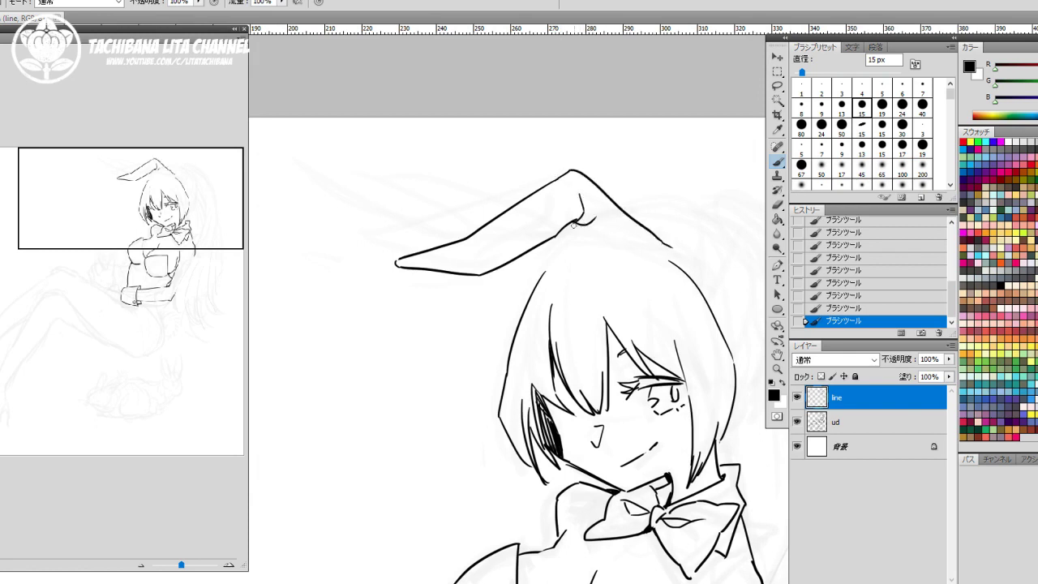
mouse_move(573, 224)
left_mouse_down()
mouse_move(595, 247)
mouse_move(668, 256)
mouse_move(657, 237)
mouse_move(705, 276)
mouse_move(723, 341)
left_mouse_up()
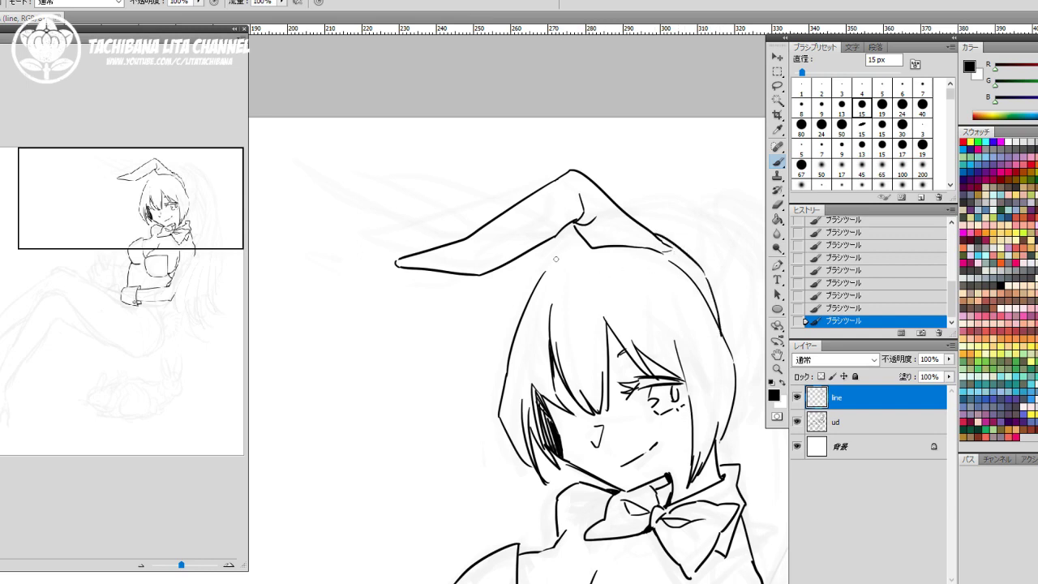
left_click_drag(555, 259, 589, 246)
Step: Ink the upper and lower edges of the straight rear bunny ear, tapering to its tip and ending behind the folded ear
left_click_drag(264, 138, 537, 192)
key("e")
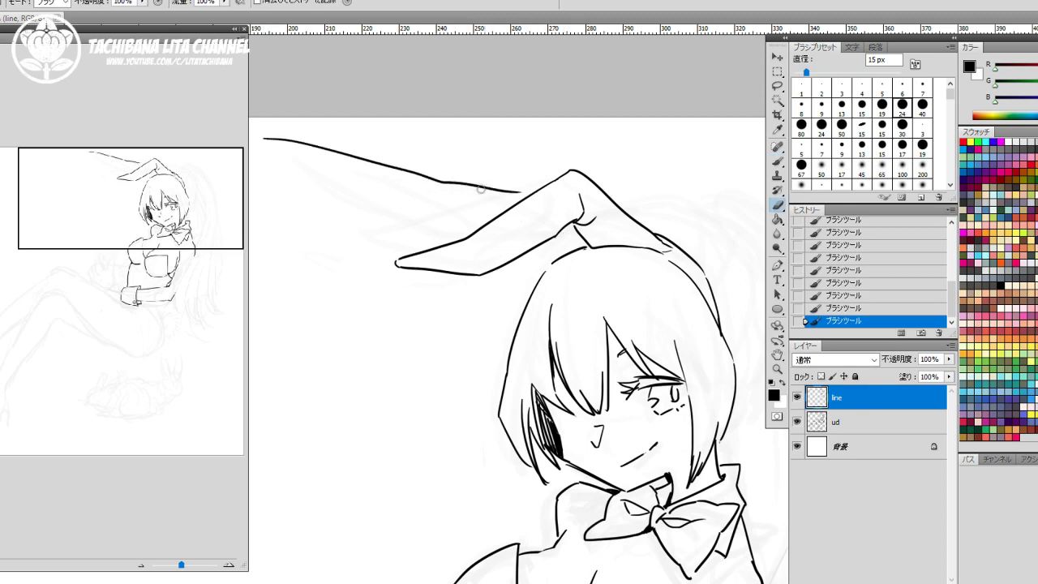
key("b")
left_click_drag(485, 188, 520, 200)
left_click_drag(574, 239, 577, 241)
left_click_drag(332, 161, 421, 184)
mouse_move(353, 165)
left_mouse_down()
mouse_move(445, 225)
mouse_move(572, 254)
left_mouse_up()
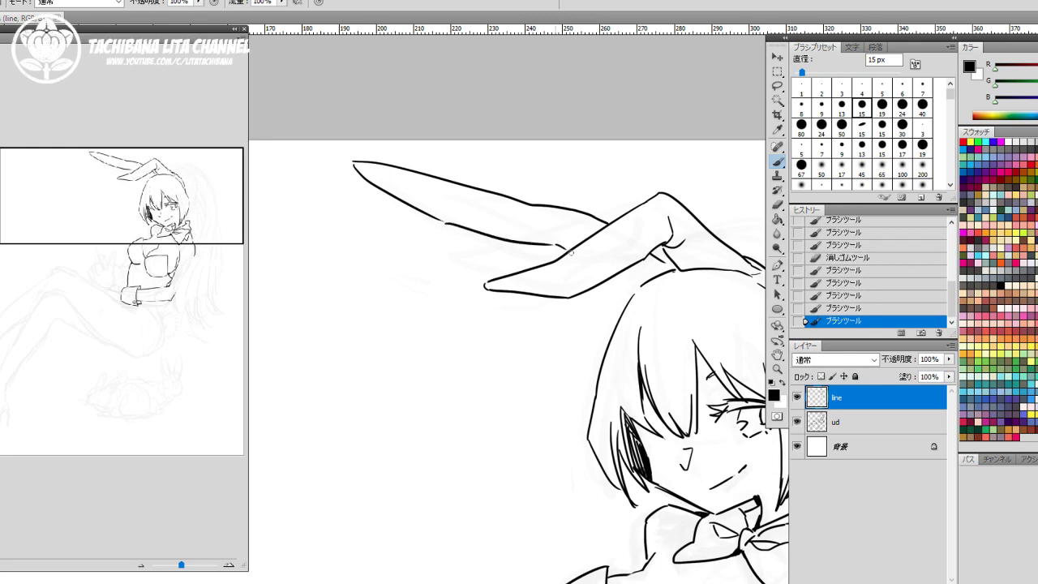
Step: Ink the small hair tufts at the base of the folded ear and erase the stray line ends
left_click(661, 267)
mouse_move(663, 261)
left_mouse_down()
mouse_move(672, 267)
mouse_move(531, 278)
mouse_move(485, 258)
left_mouse_up()
key("e")
mouse_move(485, 258)
left_mouse_down()
mouse_move(528, 258)
mouse_move(457, 240)
mouse_move(465, 251)
mouse_move(459, 235)
mouse_move(501, 262)
mouse_move(540, 261)
mouse_move(472, 263)
mouse_move(496, 258)
left_mouse_up()
key("b")
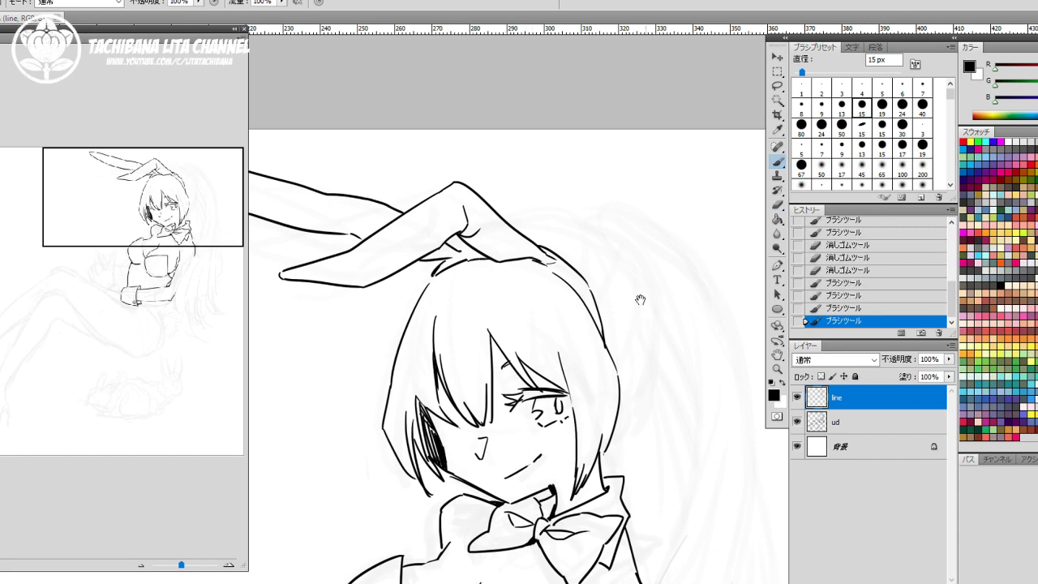
Step: Ink the back-of-head contour from the ear's base around and down toward the nape
left_click_drag(639, 299, 595, 263)
mouse_move(470, 183)
left_mouse_down()
mouse_move(496, 178)
mouse_move(543, 191)
mouse_move(582, 227)
left_mouse_up()
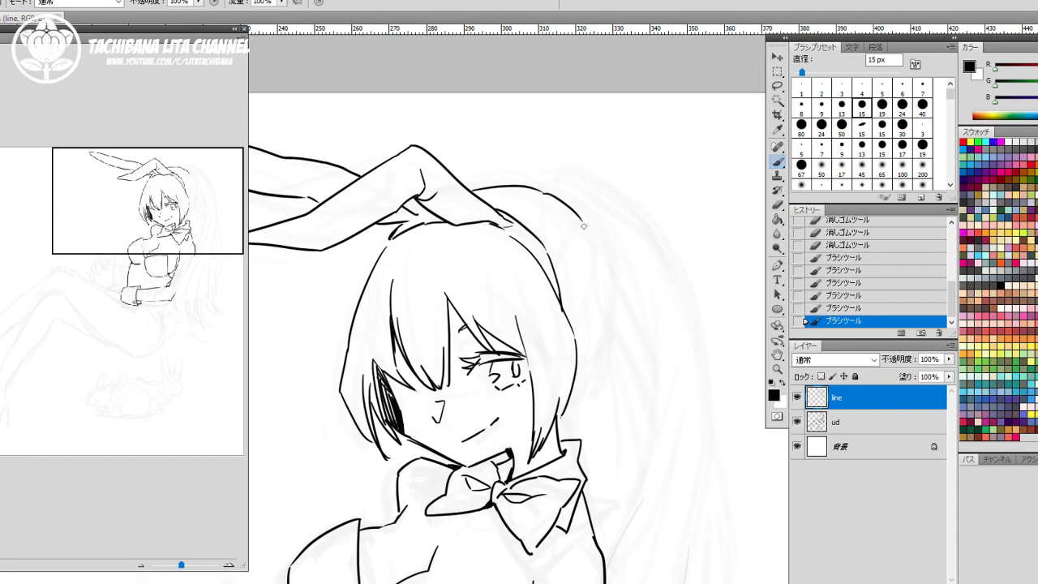
left_click_drag(611, 306, 584, 387)
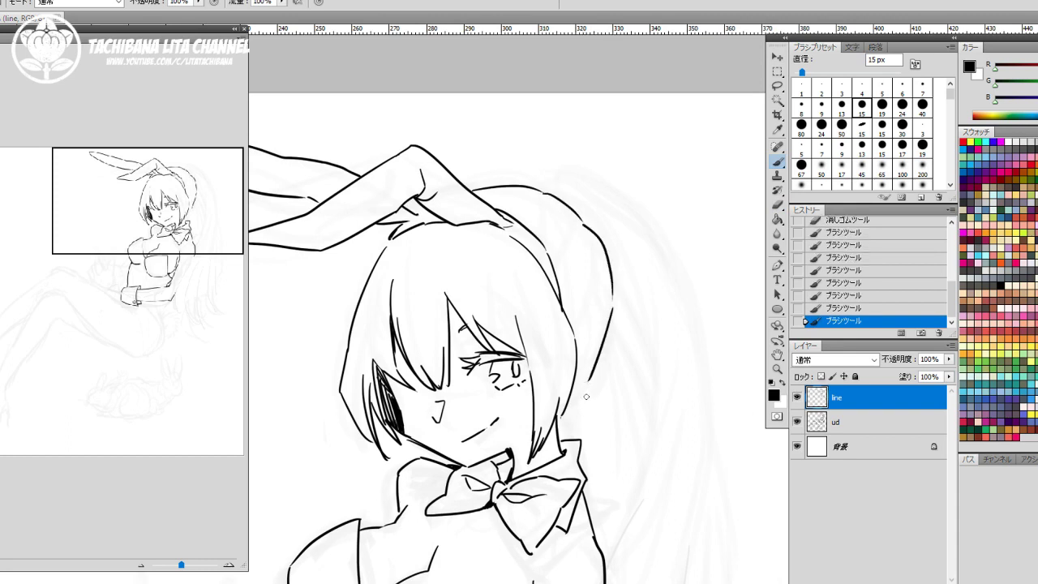
Step: Ink the gathered hair strands on the back of the head and the small tie at the ponytail's root
left_click_drag(466, 212, 511, 225)
mouse_move(587, 227)
left_mouse_down()
mouse_move(597, 271)
mouse_move(569, 322)
left_mouse_up()
left_click_drag(596, 259, 572, 312)
mouse_move(581, 231)
left_mouse_down()
mouse_move(567, 280)
mouse_move(597, 279)
mouse_move(596, 329)
mouse_move(605, 314)
mouse_move(579, 369)
left_mouse_up()
mouse_move(540, 191)
left_mouse_down()
mouse_move(508, 211)
mouse_move(480, 189)
mouse_move(499, 182)
mouse_move(482, 193)
mouse_move(487, 181)
mouse_move(560, 197)
mouse_move(551, 188)
left_mouse_up()
key("e")
key("b")
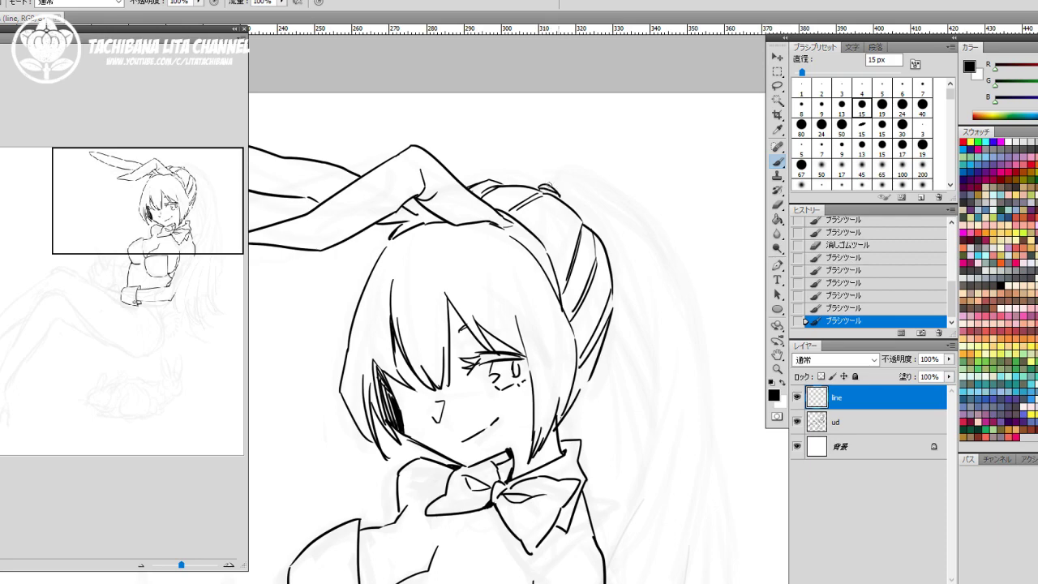
Step: Ink the ponytail's outer curve from the hair tie and its inner edge down to the shoulder
left_click_drag(613, 196, 689, 301)
key("ctrl+z")
mouse_move(584, 173)
left_mouse_down()
mouse_move(666, 260)
mouse_move(658, 237)
mouse_move(697, 337)
left_mouse_up()
left_click_drag(701, 466, 663, 208)
mouse_move(629, 105)
left_mouse_down()
mouse_move(592, 276)
mouse_move(549, 369)
left_mouse_up()
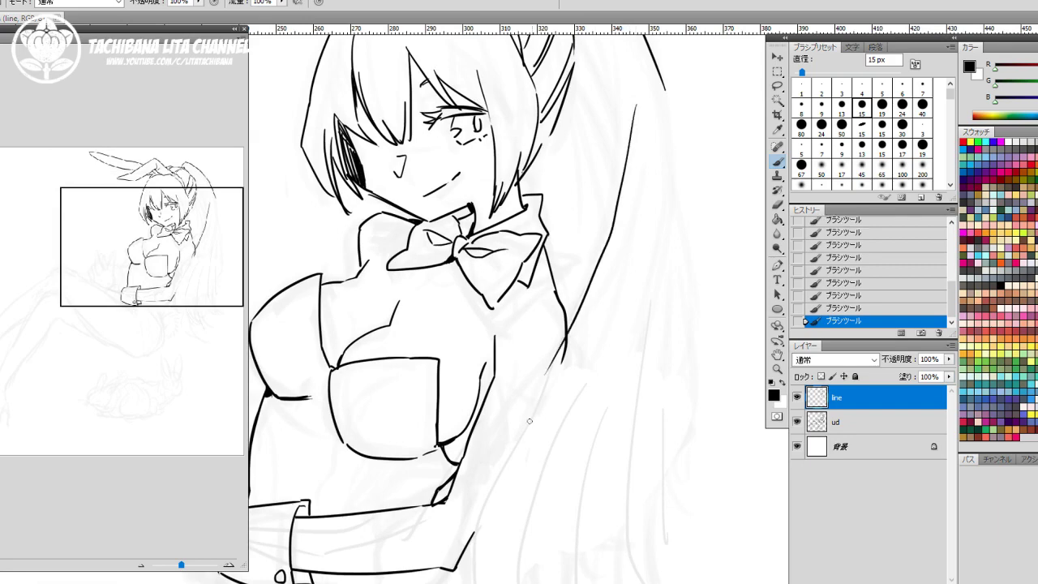
Step: Ink the ponytail's inner edge along the upper arm and past the elbow, redoing the stroke until it follows the sketch
left_click_drag(518, 459, 561, 305)
mouse_move(589, 212)
left_mouse_down()
mouse_move(519, 375)
mouse_move(509, 442)
left_mouse_up()
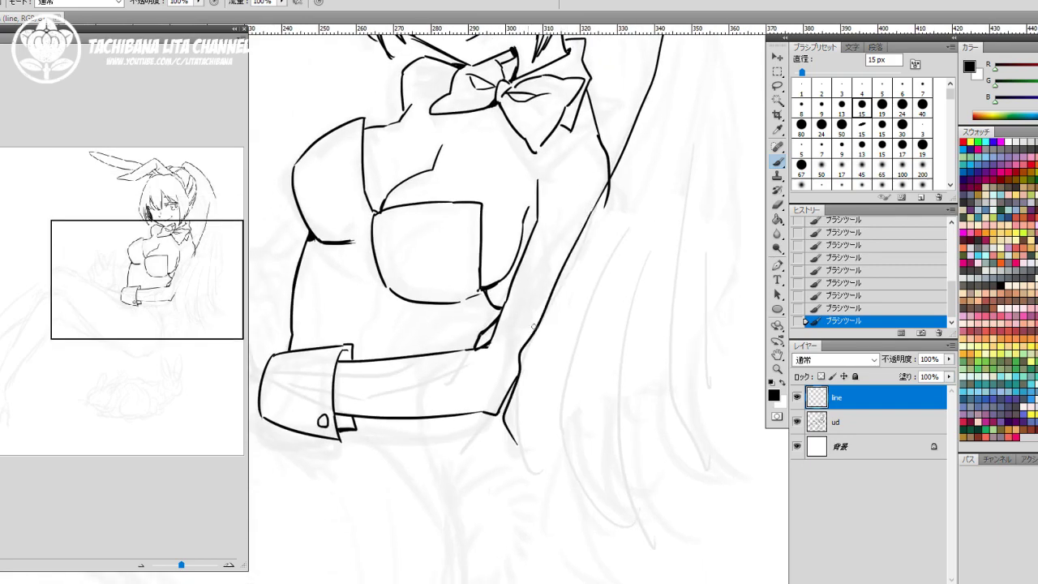
key("ctrl+z")
mouse_move(589, 212)
left_mouse_down()
mouse_move(514, 413)
mouse_move(563, 513)
left_mouse_up()
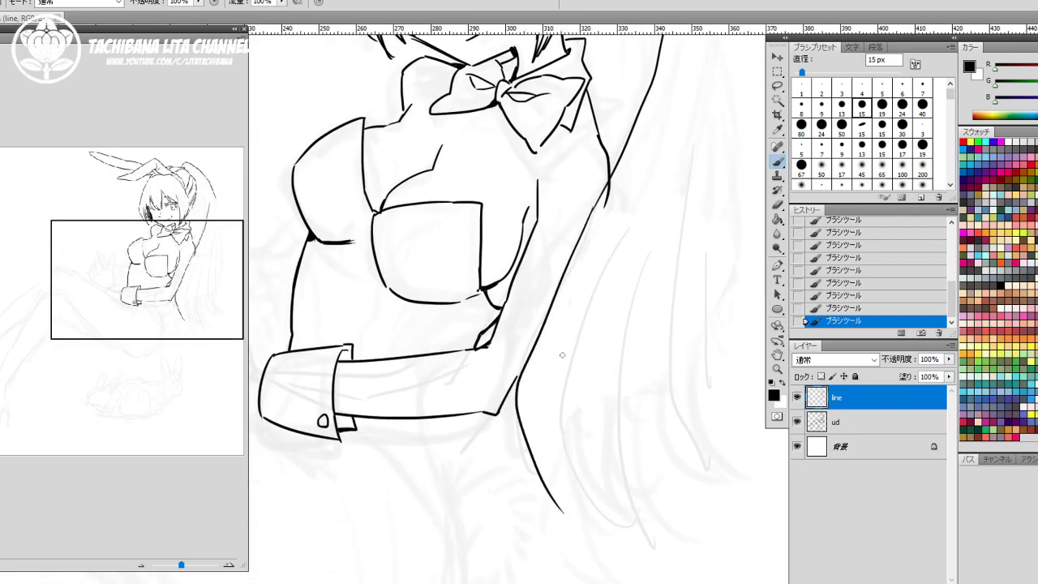
key("ctrl+z")
mouse_move(603, 192)
left_mouse_down()
mouse_move(495, 378)
mouse_move(526, 480)
mouse_move(565, 510)
left_mouse_up()
left_click_drag(501, 367, 507, 397)
Step: Ink the curved, pointed locks along the ponytail's lower end
mouse_move(565, 366)
left_mouse_down()
mouse_move(546, 436)
mouse_move(564, 507)
mouse_move(559, 497)
mouse_move(594, 522)
left_mouse_up()
left_click_drag(552, 473, 597, 518)
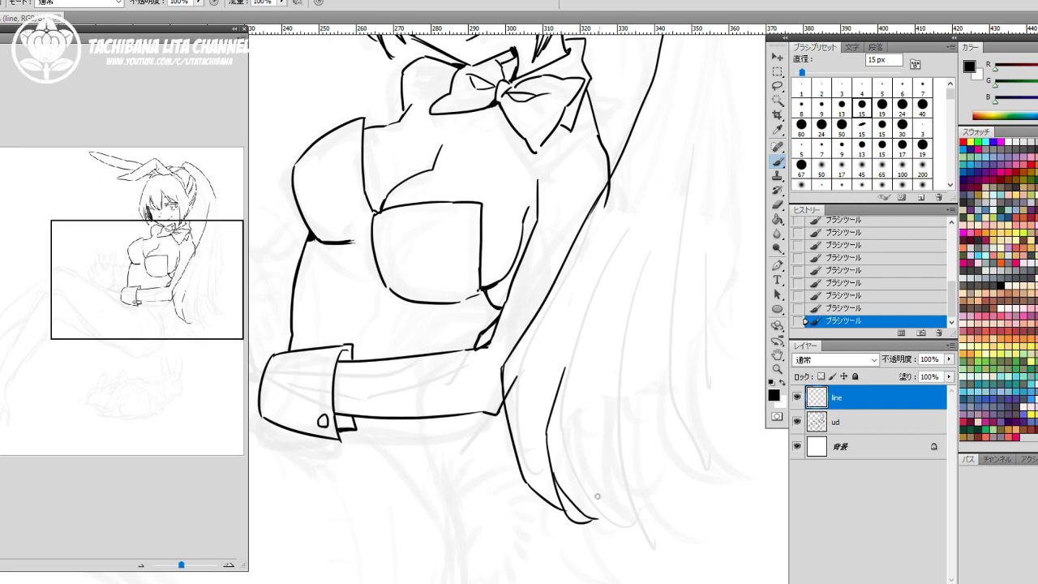
mouse_move(562, 383)
left_mouse_down()
mouse_move(582, 477)
mouse_move(658, 527)
left_mouse_up()
mouse_move(629, 371)
left_mouse_down()
mouse_move(672, 494)
mouse_move(714, 504)
left_mouse_up()
mouse_move(626, 449)
left_mouse_down()
mouse_move(640, 482)
mouse_move(712, 518)
mouse_move(701, 491)
mouse_move(677, 492)
mouse_move(740, 478)
left_mouse_up()
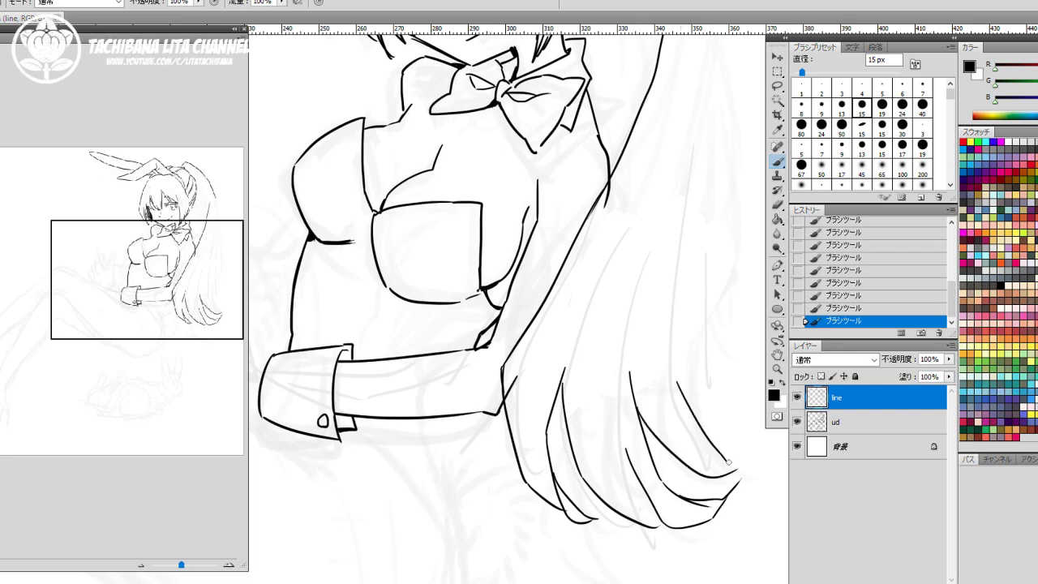
Step: Ink the ponytail's long outer edge from the upper curve down to the outermost pointed lock
left_click_drag(720, 317, 568, 490)
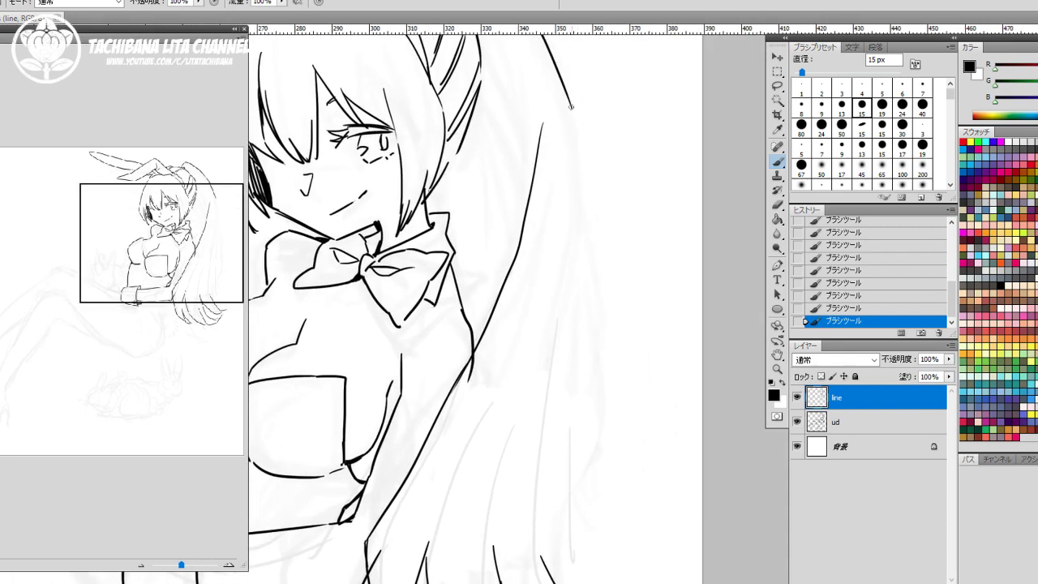
mouse_move(570, 106)
left_mouse_down()
mouse_move(586, 196)
mouse_move(554, 433)
left_mouse_up()
left_click_drag(567, 491, 556, 326)
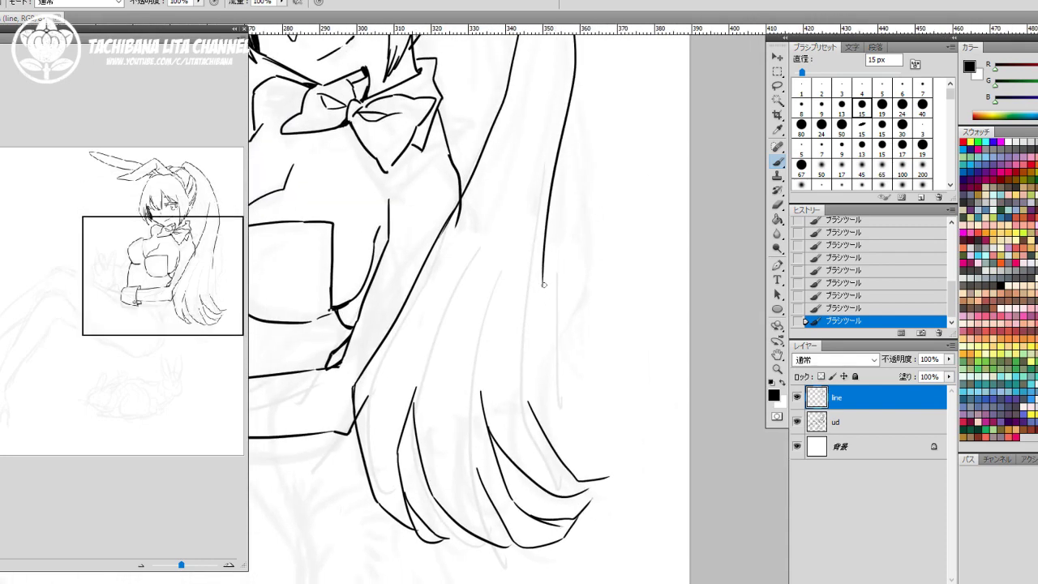
mouse_move(543, 285)
left_mouse_down()
mouse_move(577, 459)
mouse_move(607, 476)
left_mouse_up()
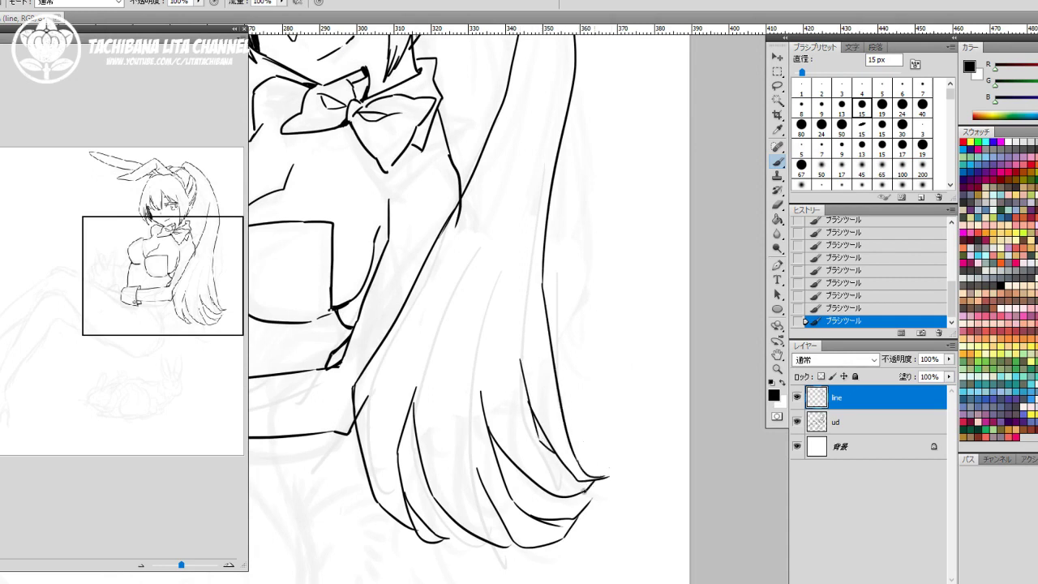
Step: Erase the shoulder line's overshoot where it crosses into the ponytail
left_click_drag(496, 256, 500, 304)
key("e")
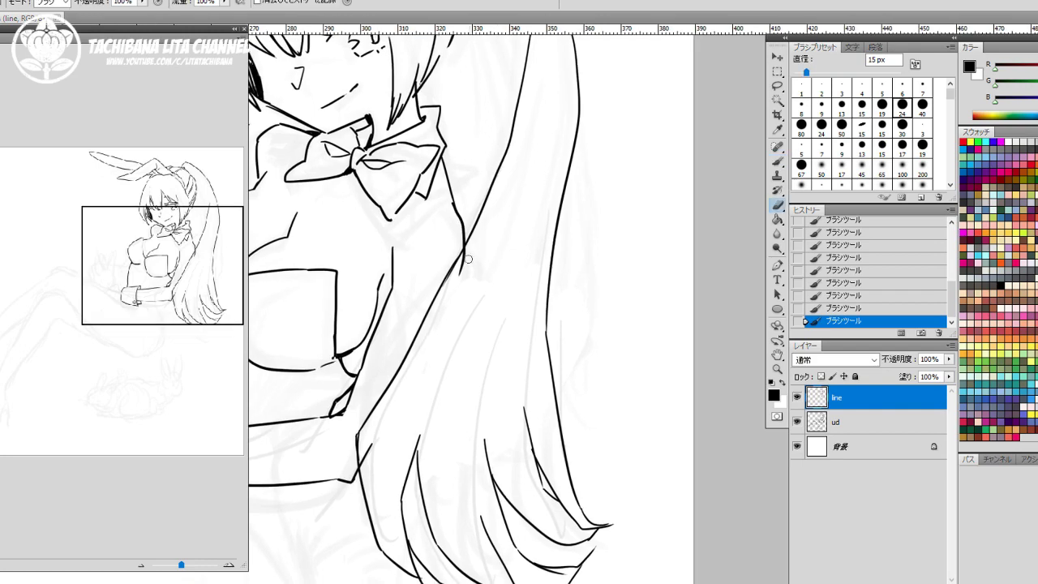
left_click(473, 243)
key("b")
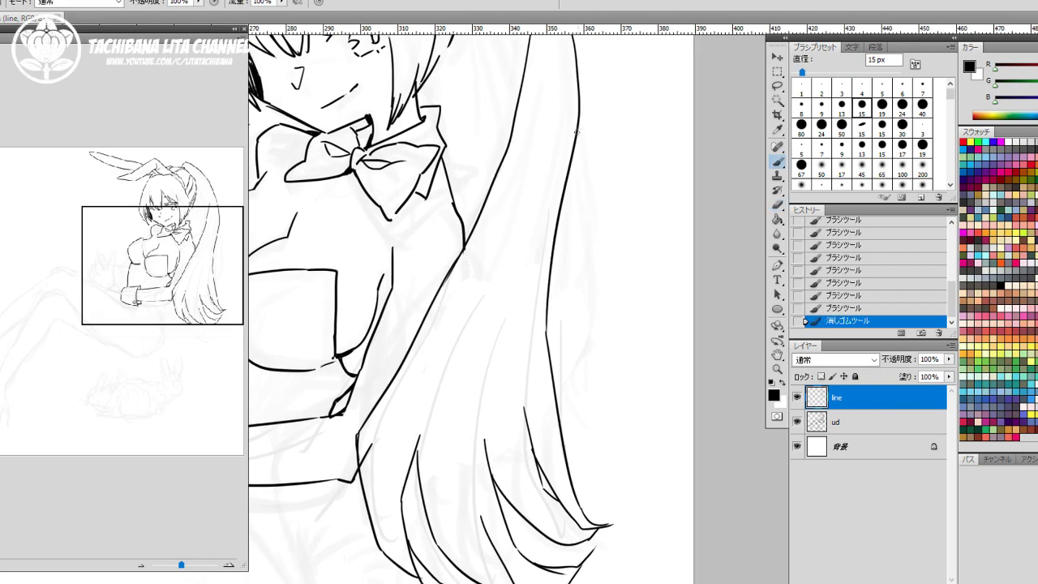
Step: Ink an extra lock branching outward from the ponytail's outer edge, undoing the misplaced strokes
mouse_move(576, 131)
left_mouse_down()
mouse_move(544, 212)
mouse_move(557, 402)
left_mouse_up()
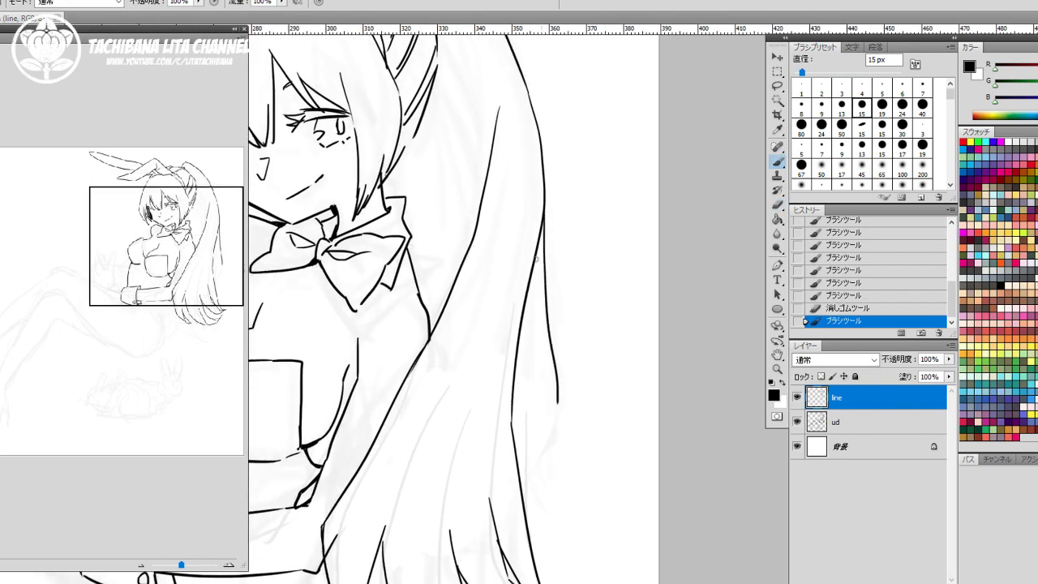
key("ctrl+z")
left_click_drag(532, 251, 527, 452)
key("ctrl+z")
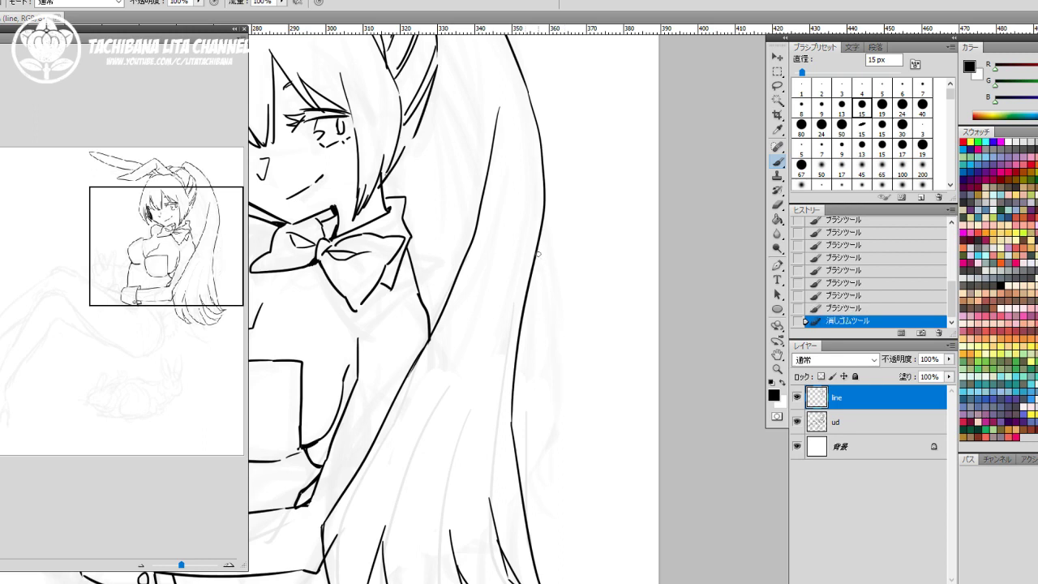
mouse_move(537, 253)
left_mouse_down()
mouse_move(552, 381)
mouse_move(522, 492)
left_mouse_up()
Step: Erase the bend in the ponytail's outer edge beside the collar and re-ink it as a sharper outward corner
mouse_move(549, 199)
left_mouse_down()
mouse_move(523, 328)
mouse_move(512, 251)
left_mouse_up()
key("e")
key("b")
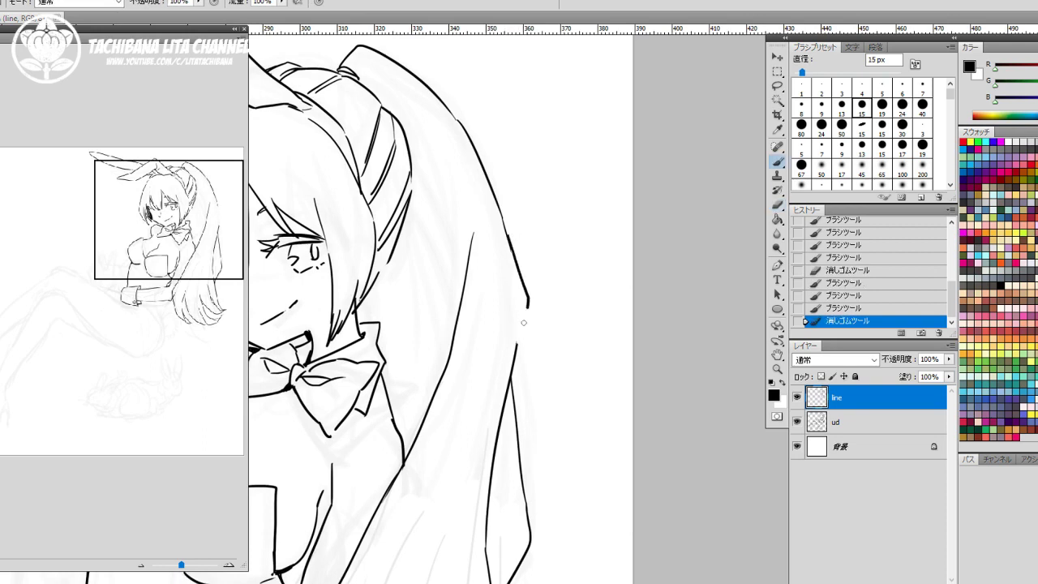
left_click_drag(524, 322, 516, 349)
key("ctrl+z")
left_click_drag(529, 300, 531, 305)
left_click_drag(531, 303, 508, 369)
key("e")
key("b")
Step: Ink the inner strand line from the hair tie down through the ponytail, undoing the earlier attempts
left_click_drag(427, 285, 527, 289)
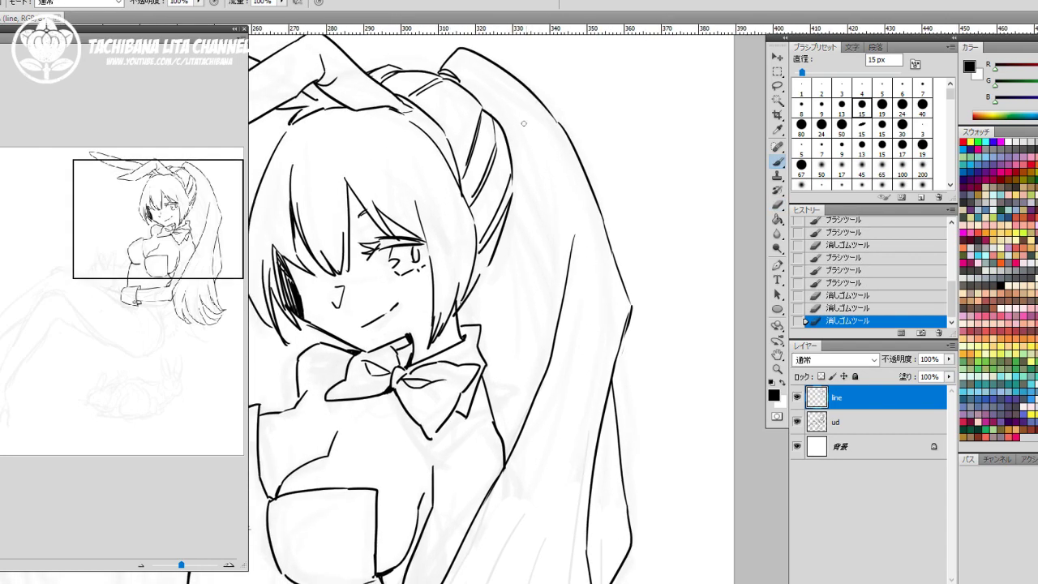
left_click_drag(459, 84, 570, 224)
key("ctrl+z")
left_click_drag(576, 302, 464, 446)
left_click_drag(348, 226, 394, 250)
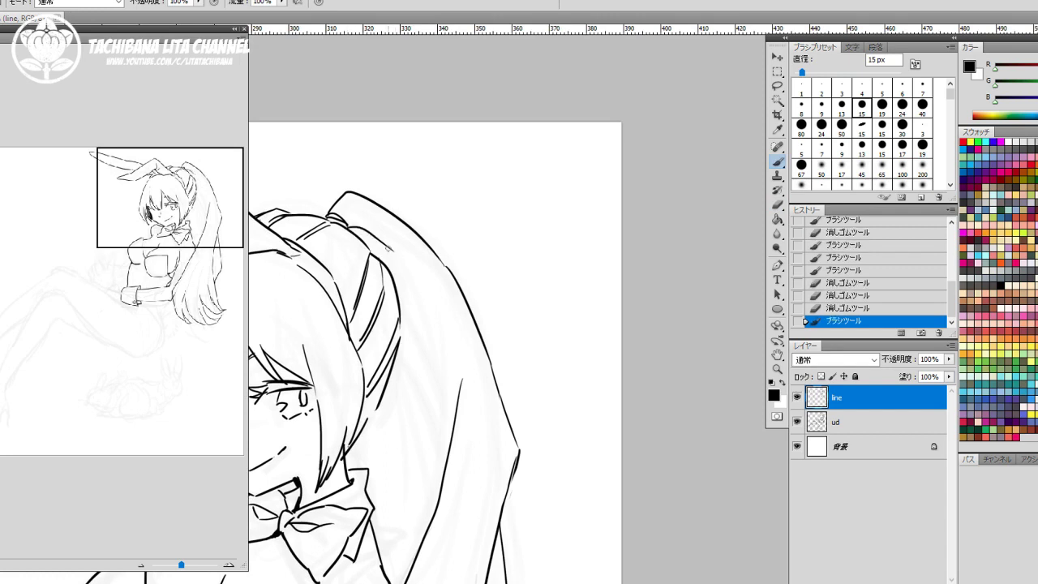
key("ctrl+z")
mouse_move(347, 226)
left_mouse_down()
mouse_move(396, 253)
mouse_move(462, 368)
left_mouse_up()
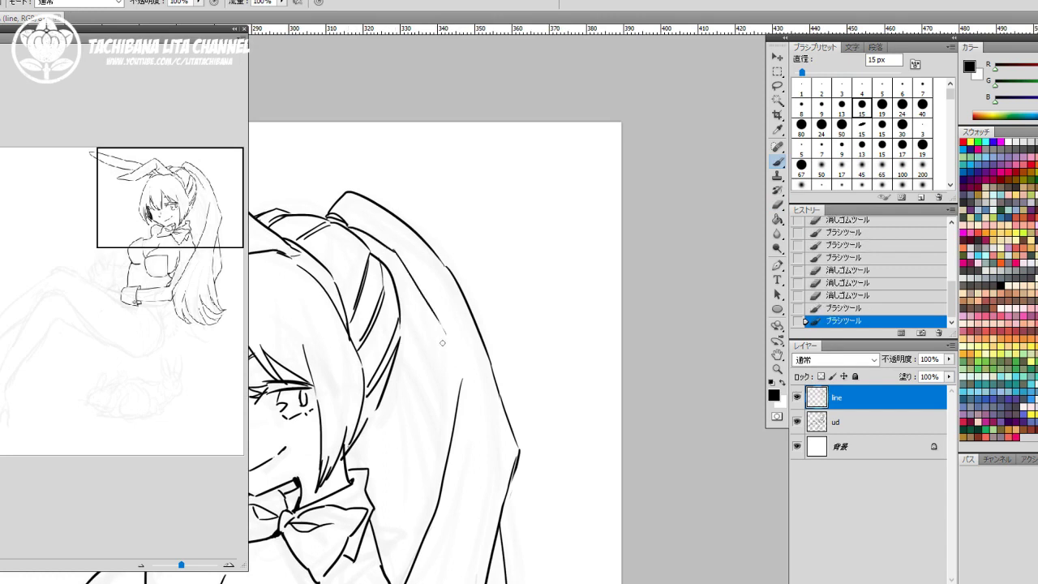
Step: Clean up the join between the inner strand and the ponytail's inner edge and thicken the line at its corner
key("e")
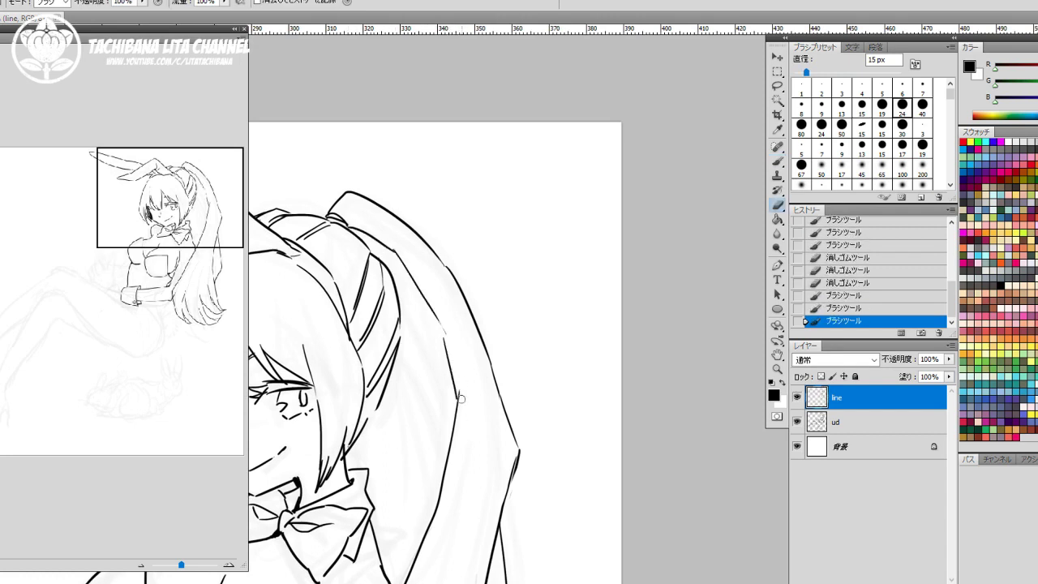
key("b")
left_click_drag(459, 395, 459, 407)
key("e")
key("b")
left_click_drag(459, 404, 454, 427)
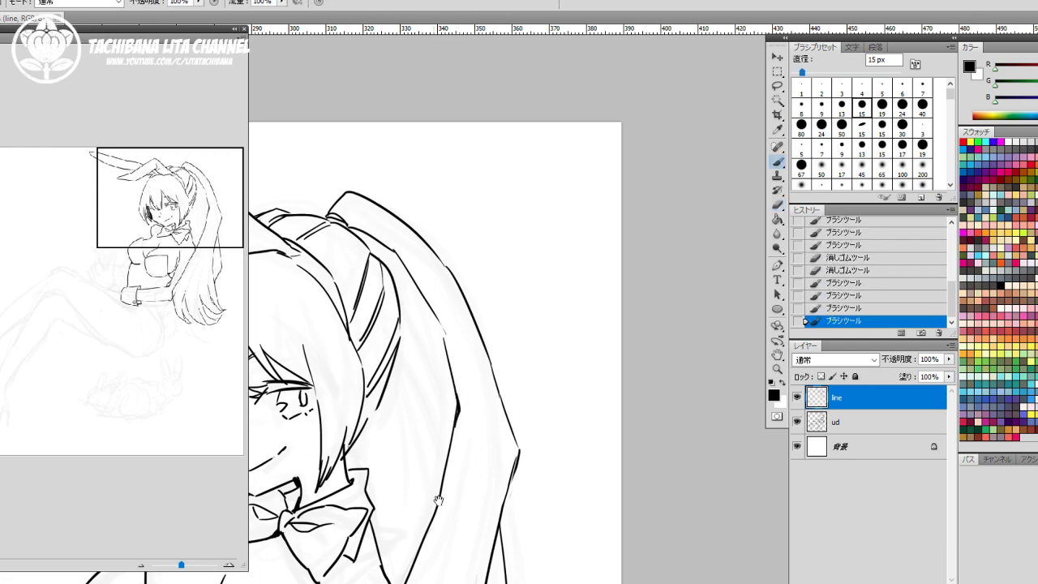
Step: Ink the outer contour of the hip and buttock from below the forearm to the underside
mouse_move(438, 500)
left_mouse_down()
mouse_move(562, 341)
mouse_move(553, 362)
left_mouse_up()
left_click_drag(494, 444, 621, 364)
mouse_move(547, 318)
left_mouse_down()
mouse_move(595, 368)
mouse_move(672, 315)
left_mouse_up()
mouse_move(694, 376)
left_mouse_down()
mouse_move(658, 324)
mouse_move(580, 274)
left_mouse_up()
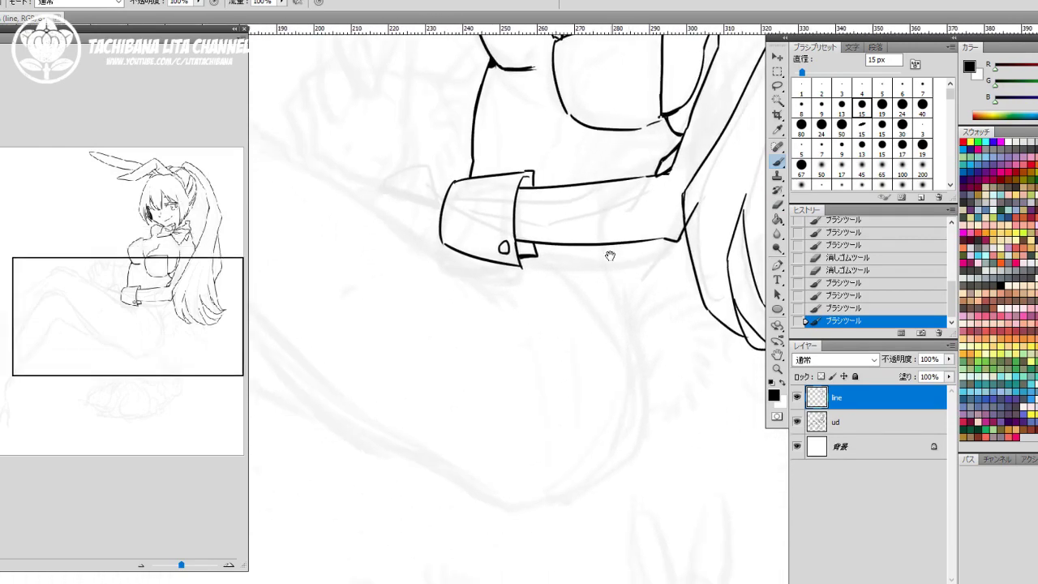
mouse_move(643, 205)
left_mouse_down()
mouse_move(614, 240)
mouse_move(616, 212)
mouse_move(633, 197)
mouse_move(601, 216)
left_mouse_up()
key("e")
key("b")
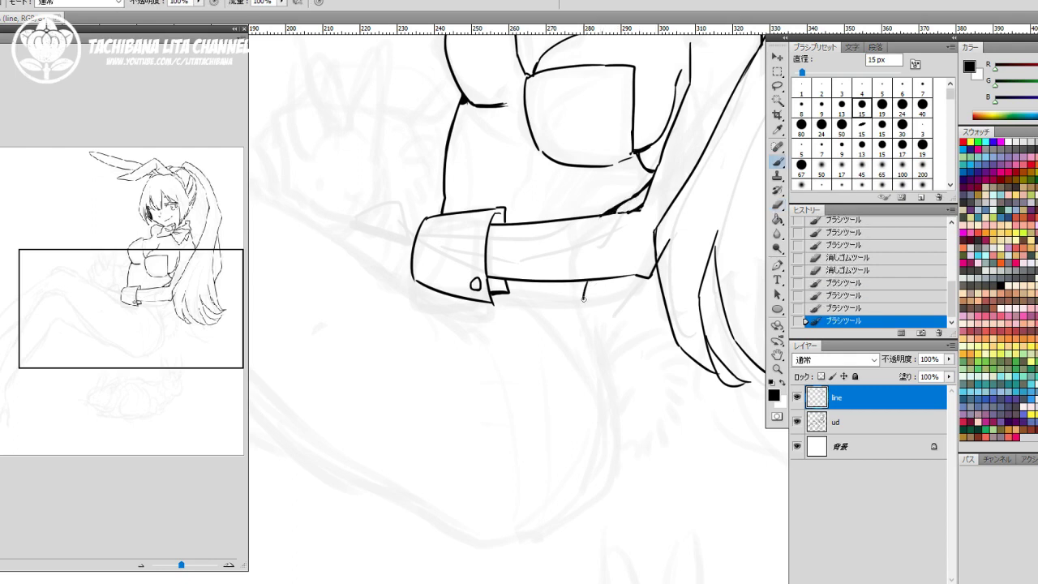
mouse_move(582, 298)
left_mouse_down()
mouse_move(613, 389)
mouse_move(608, 482)
mouse_move(559, 519)
mouse_move(482, 551)
left_mouse_up()
Step: Ink the top of the higher knee and the long upper thigh line running back to the shirt cuff
left_click_drag(319, 438, 718, 517)
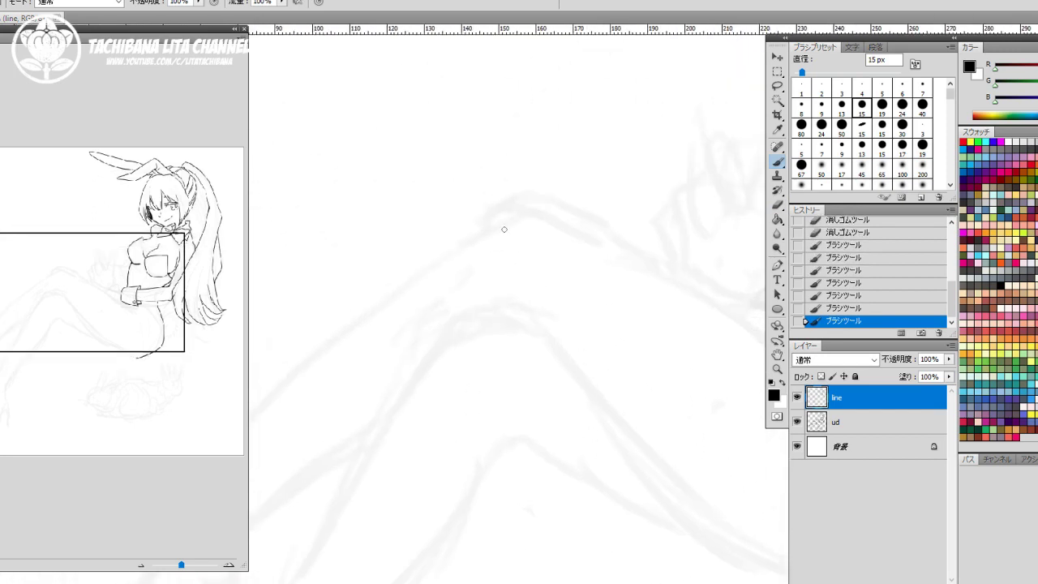
left_click_drag(553, 205, 572, 224)
left_click_drag(590, 267, 405, 246)
left_click_drag(405, 209, 661, 365)
left_click_drag(725, 463, 549, 371)
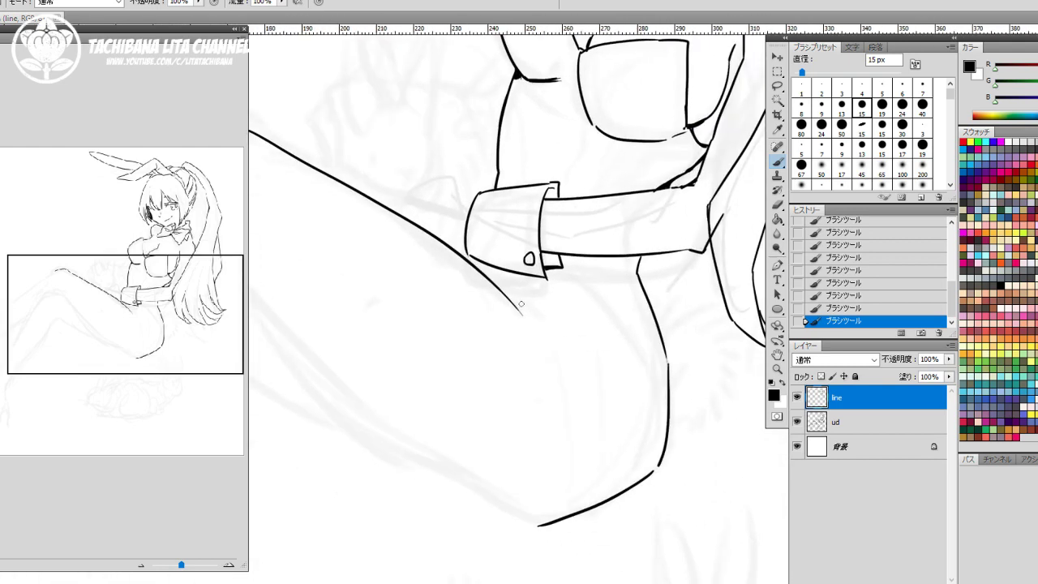
Step: Erase the end of the thigh line below the cuff and re-ink it as a curve bending into the hip
key("e")
mouse_move(510, 300)
left_mouse_down()
mouse_move(478, 279)
mouse_move(546, 324)
left_mouse_up()
key("b")
key("ctrl+z")
left_click_drag(479, 270, 543, 326)
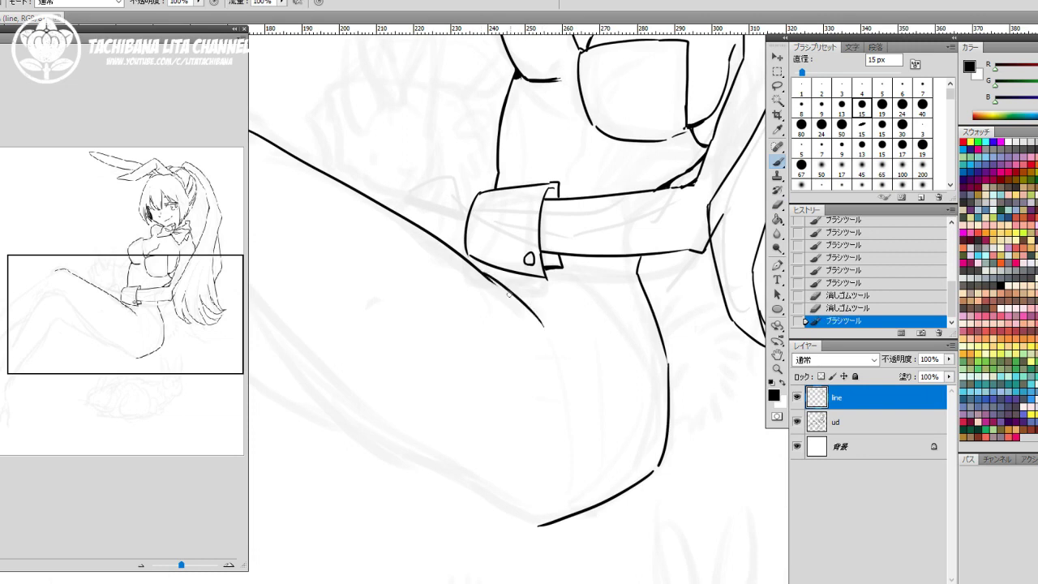
key("e")
mouse_move(504, 299)
left_mouse_down()
mouse_move(479, 274)
mouse_move(507, 293)
left_mouse_up()
key("b")
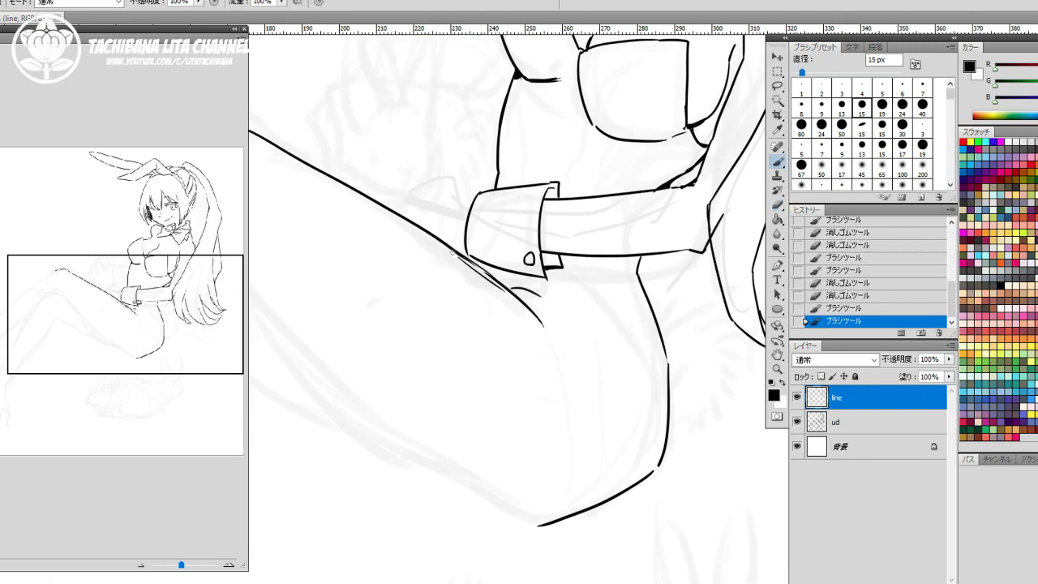
Step: Undo the stray stroke by the cuff and ink the arched leg opening of the bunny suit over the hip
key("ctrl+z")
mouse_move(466, 259)
left_mouse_down()
mouse_move(508, 292)
mouse_move(531, 290)
mouse_move(519, 292)
mouse_move(541, 327)
mouse_move(548, 296)
mouse_move(592, 277)
mouse_move(637, 347)
left_mouse_up()
key("e")
key("b")
left_click_drag(582, 278, 599, 281)
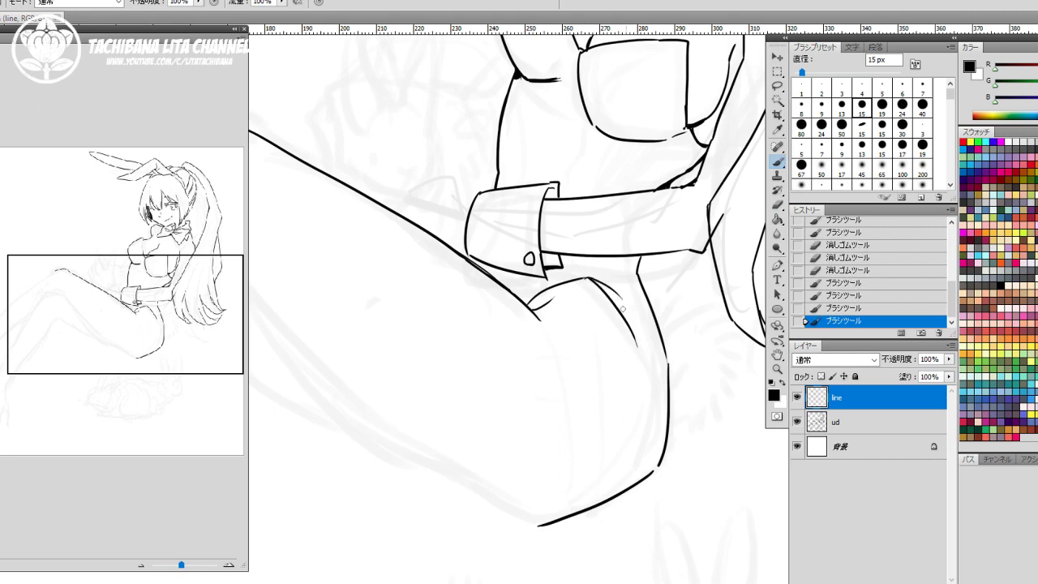
Step: Re-ink the leg opening's curve down to the hip contour and thicken the line where they meet
key("e")
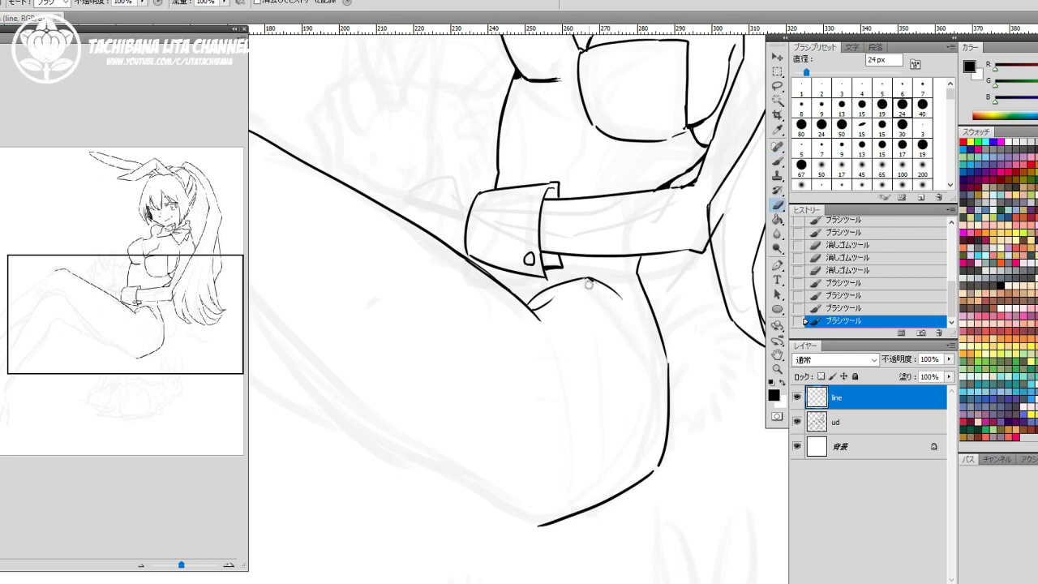
mouse_move(588, 282)
left_mouse_down()
mouse_move(652, 343)
mouse_move(670, 402)
left_mouse_up()
key("b")
mouse_move(663, 350)
left_mouse_down()
mouse_move(668, 417)
mouse_move(652, 372)
mouse_move(668, 418)
left_mouse_up()
left_click_drag(660, 338, 669, 380)
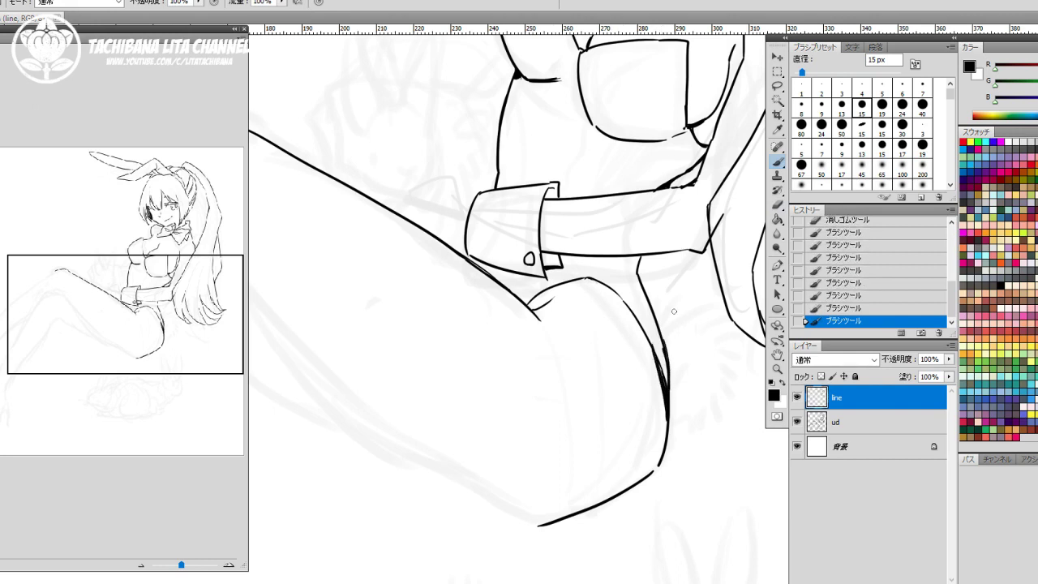
Step: Ink the girl's round fluffy tail behind the hip with a ring of short radiating strokes
left_click_drag(667, 317, 665, 326)
left_click_drag(671, 314, 668, 324)
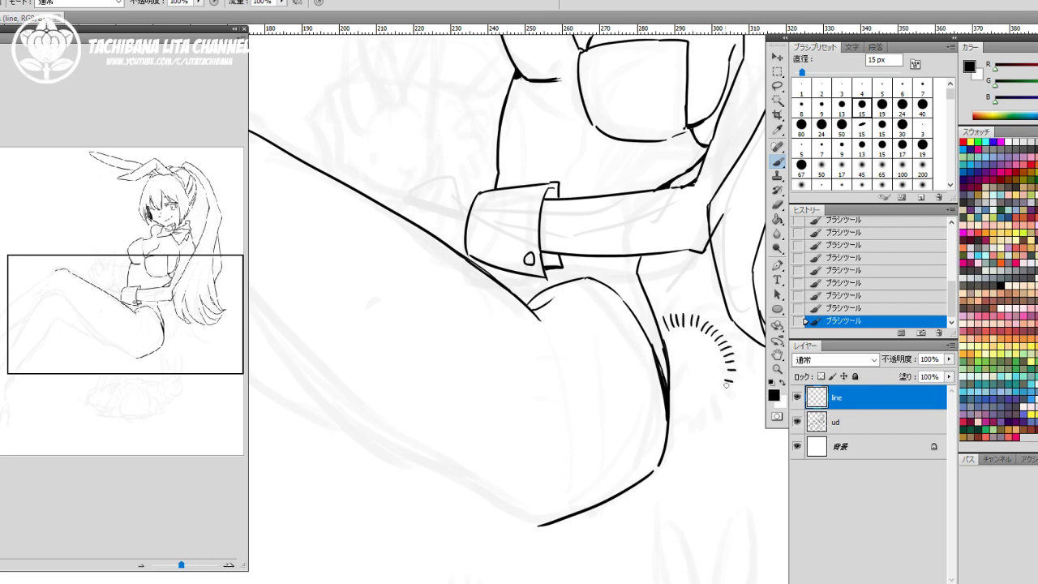
left_click_drag(673, 416, 676, 429)
left_click_drag(678, 292, 700, 422)
Step: Ink the shin line of the rear leg from the higher knee down toward the ankle
left_click_drag(604, 375, 720, 475)
left_click_drag(483, 450, 733, 272)
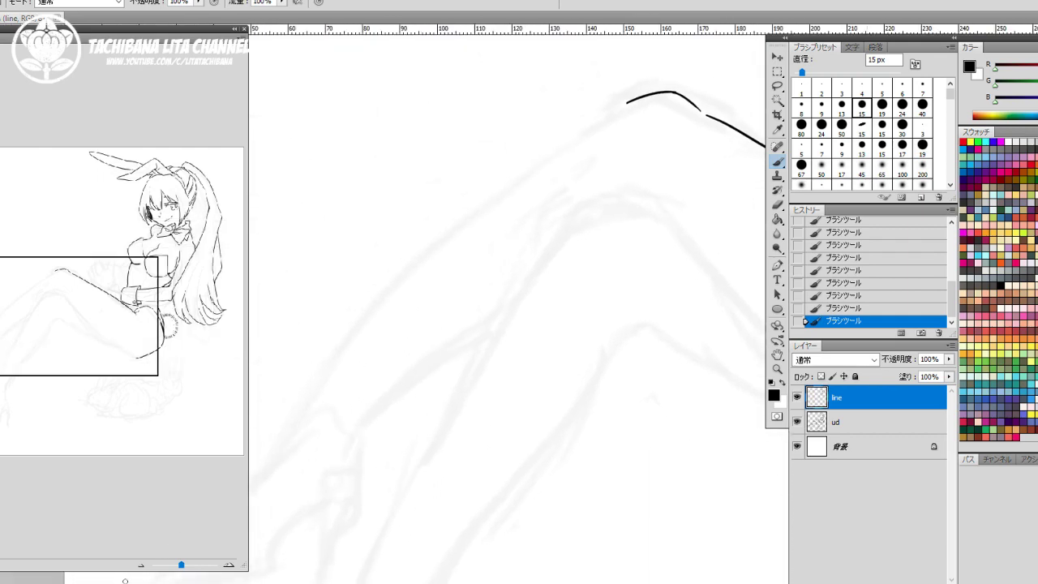
left_click(139, 565)
left_click_drag(589, 175, 387, 350)
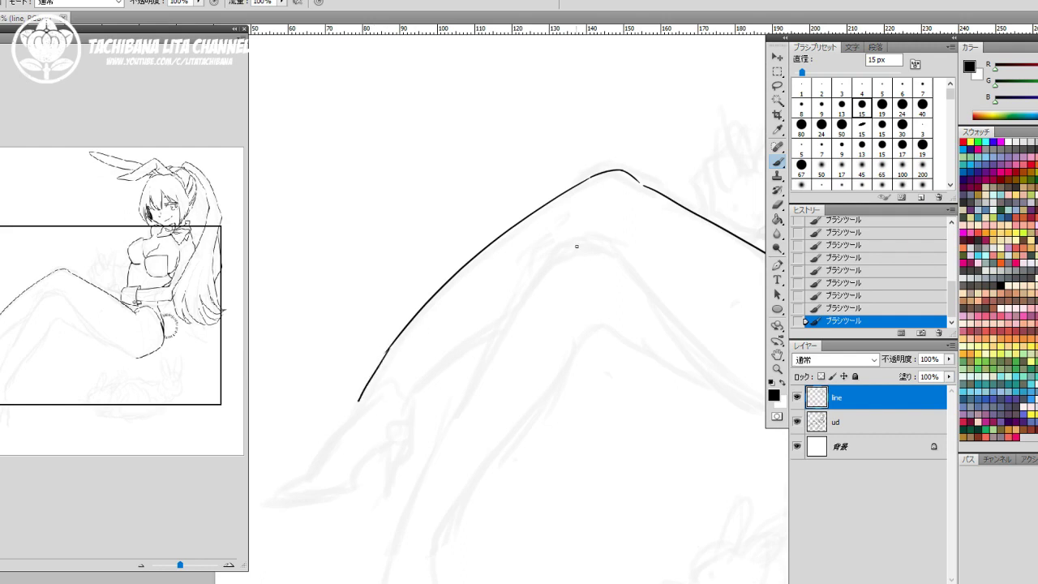
Step: Ink the front leg's knee and its shin line down to the ankle and the top of the foot
left_click_drag(574, 246, 622, 256)
left_click_drag(559, 252, 489, 349)
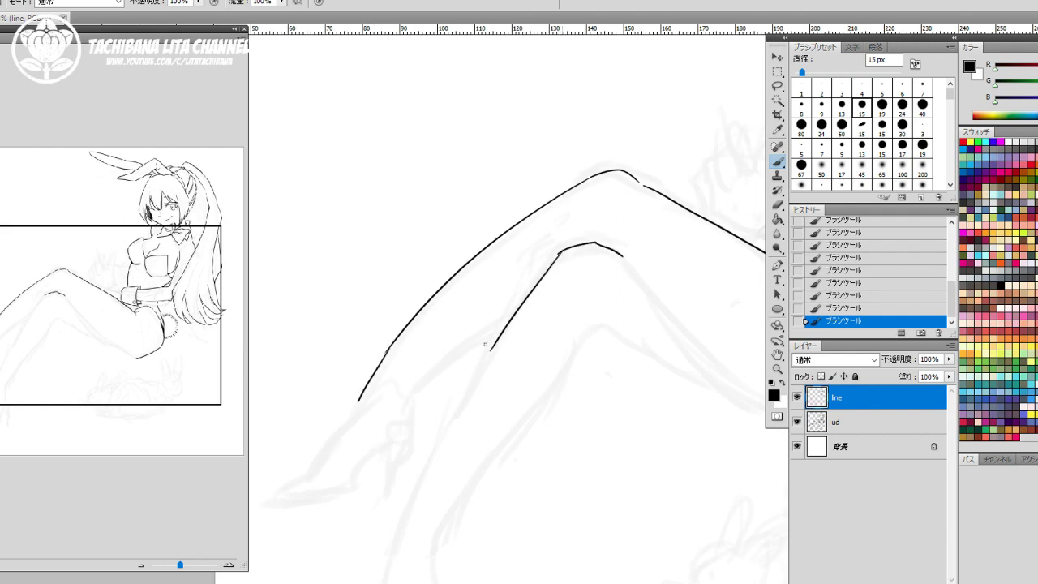
left_click_drag(487, 393, 508, 311)
mouse_move(556, 185)
left_mouse_down()
mouse_move(472, 359)
mouse_move(454, 425)
mouse_move(423, 471)
left_mouse_up()
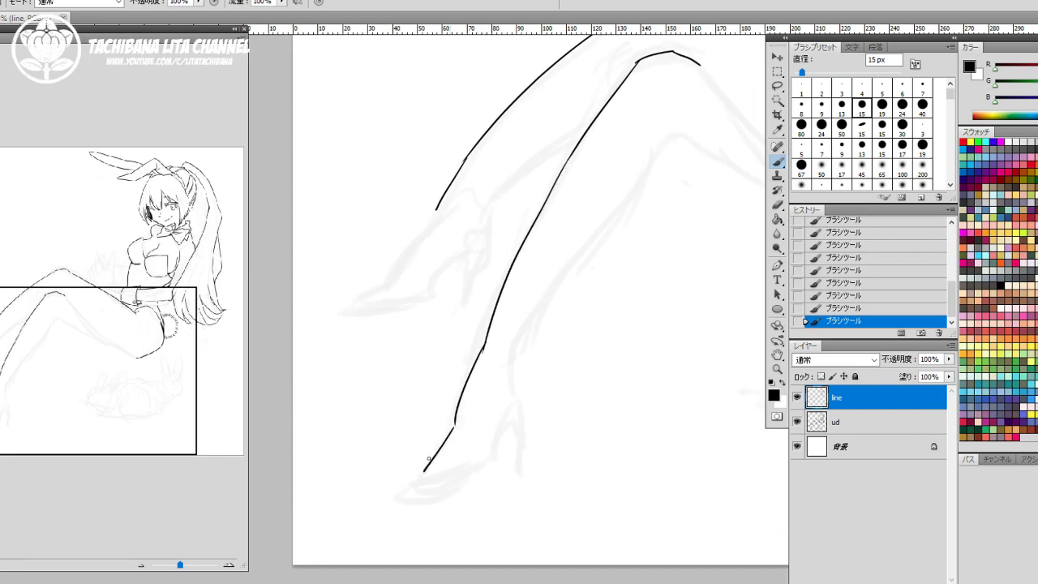
Step: Ink the underside of the front leg's calf from behind the knee to the heel and clean up its join
mouse_move(652, 150)
left_mouse_down()
mouse_move(581, 258)
mouse_move(602, 237)
mouse_move(535, 302)
mouse_move(550, 286)
mouse_move(513, 342)
mouse_move(512, 381)
left_mouse_up()
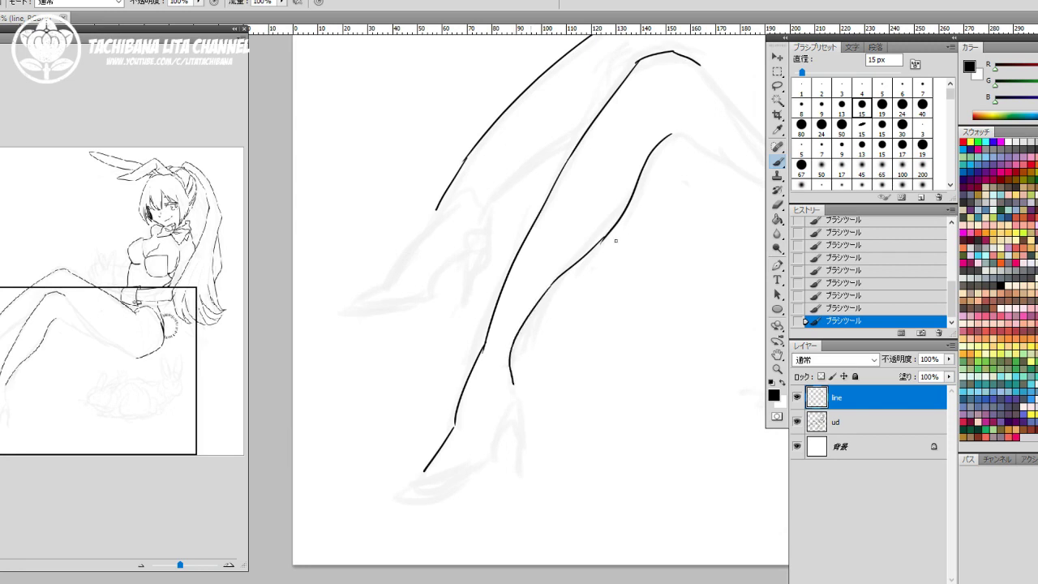
key("e")
left_click_drag(605, 240, 600, 244)
key("b")
Step: Ink the rear leg's calf line from the front shin to the back of the heel, cleaning up the crossing
left_click_drag(482, 252, 421, 410)
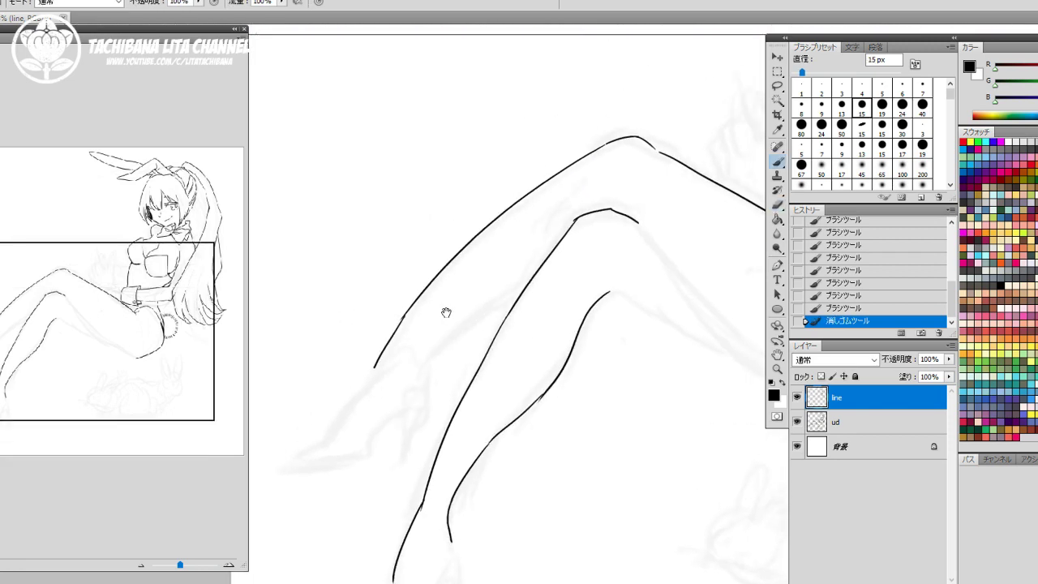
mouse_move(423, 363)
left_mouse_down()
mouse_move(448, 328)
mouse_move(540, 269)
left_mouse_up()
key("e")
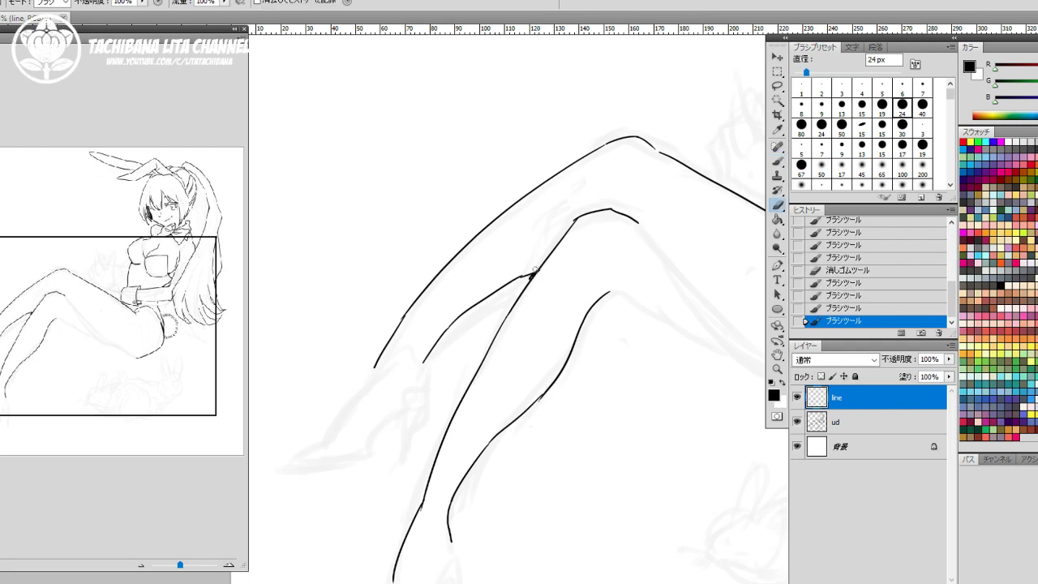
key("b")
left_click_drag(422, 369, 425, 389)
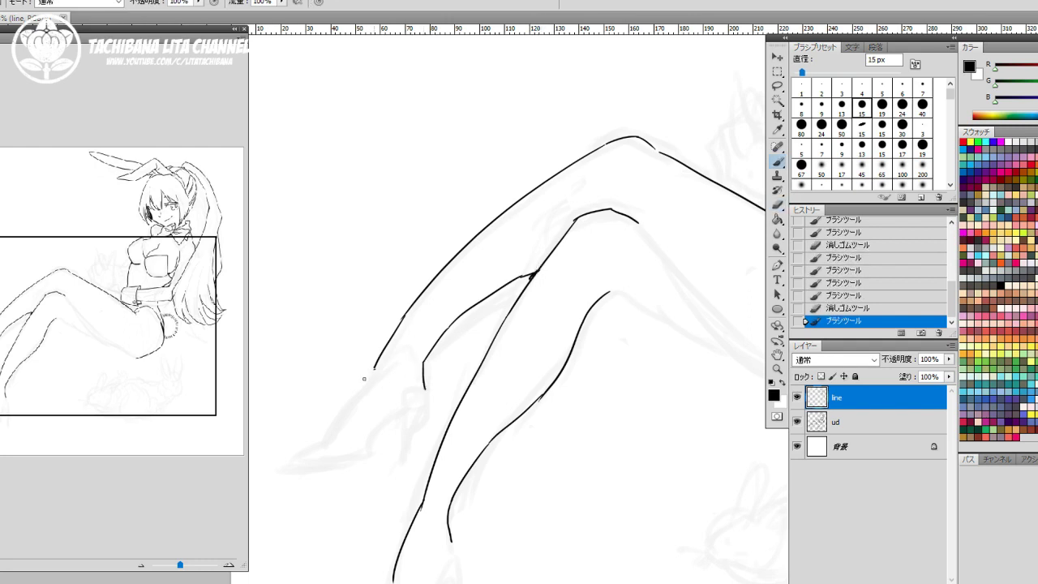
Step: Ink the rear foot's pointed shoe with its toe, sole and heel cup, undoing the misplaced strokes
left_click_drag(373, 369, 314, 446)
key("ctrl+z")
mouse_move(374, 368)
left_mouse_down()
mouse_move(306, 462)
mouse_move(317, 477)
mouse_move(361, 464)
mouse_move(411, 414)
mouse_move(429, 418)
mouse_move(404, 404)
left_mouse_up()
key("e")
key("b")
key("ctrl+z")
key("ctrl+z")
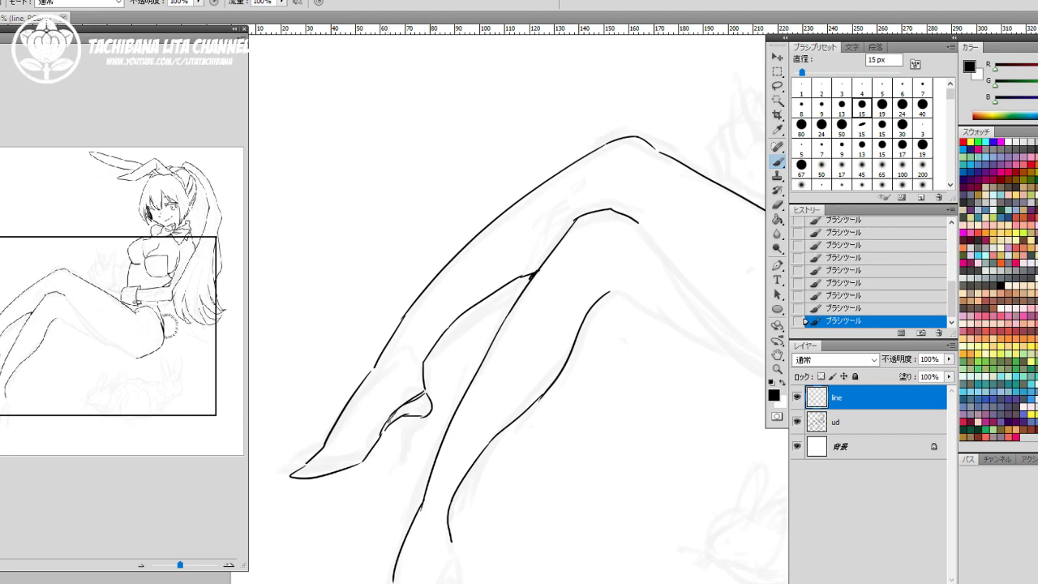
Step: Ink the thin stiletto heel under the rear foot's shoe, undoing the first attempt
key("e")
key("b")
left_click_drag(406, 414, 417, 466)
key("ctrl+z")
left_click_drag(426, 413, 425, 428)
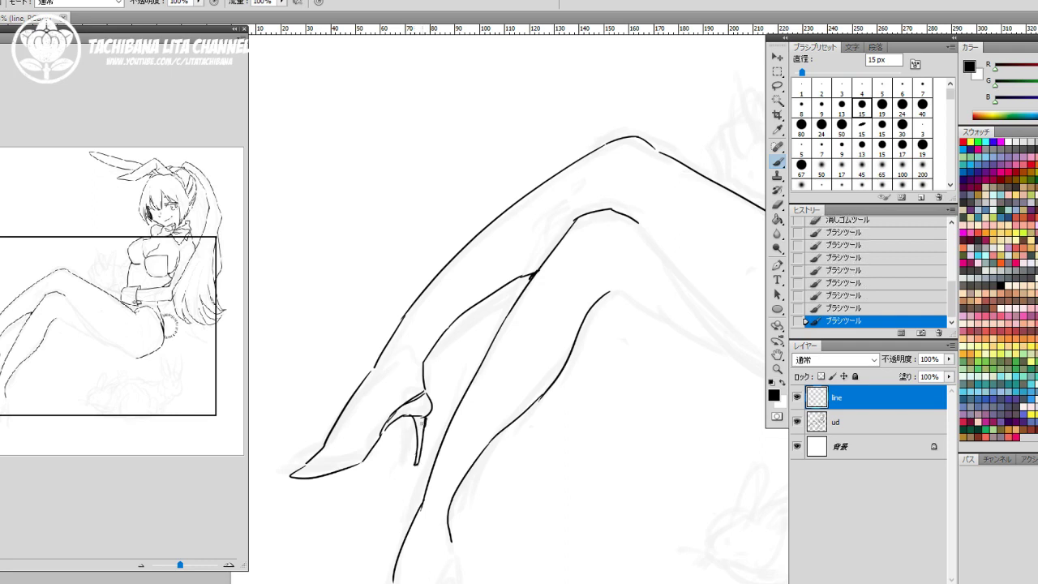
Step: Ink the rabbit's two ears and head outline below the legs, adding short fur strokes around its chin and cheek
mouse_move(385, 378)
left_mouse_down()
mouse_move(398, 323)
mouse_move(375, 318)
mouse_move(364, 338)
left_mouse_up()
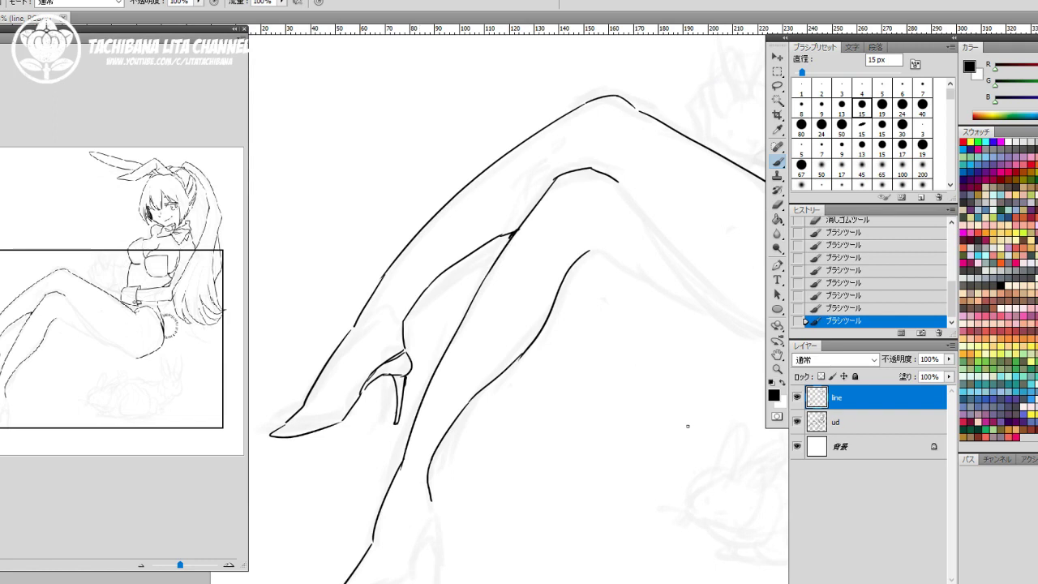
left_click_drag(636, 438, 549, 416)
mouse_move(706, 463)
left_mouse_down()
mouse_move(553, 359)
mouse_move(577, 295)
mouse_move(559, 329)
mouse_move(514, 347)
mouse_move(543, 279)
mouse_move(498, 338)
left_mouse_up()
key("e")
key("b")
mouse_move(546, 314)
left_mouse_down()
mouse_move(506, 344)
mouse_move(465, 352)
mouse_move(467, 396)
left_mouse_up()
left_click_drag(461, 400, 503, 420)
left_click_drag(537, 356, 541, 363)
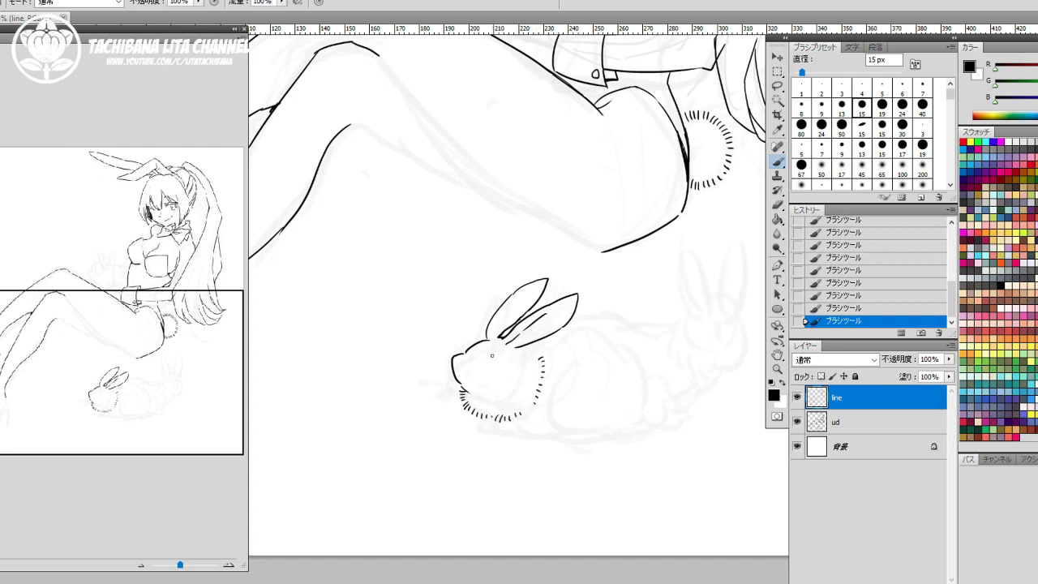
left_click(489, 357)
left_click_drag(461, 358, 463, 362)
key("e")
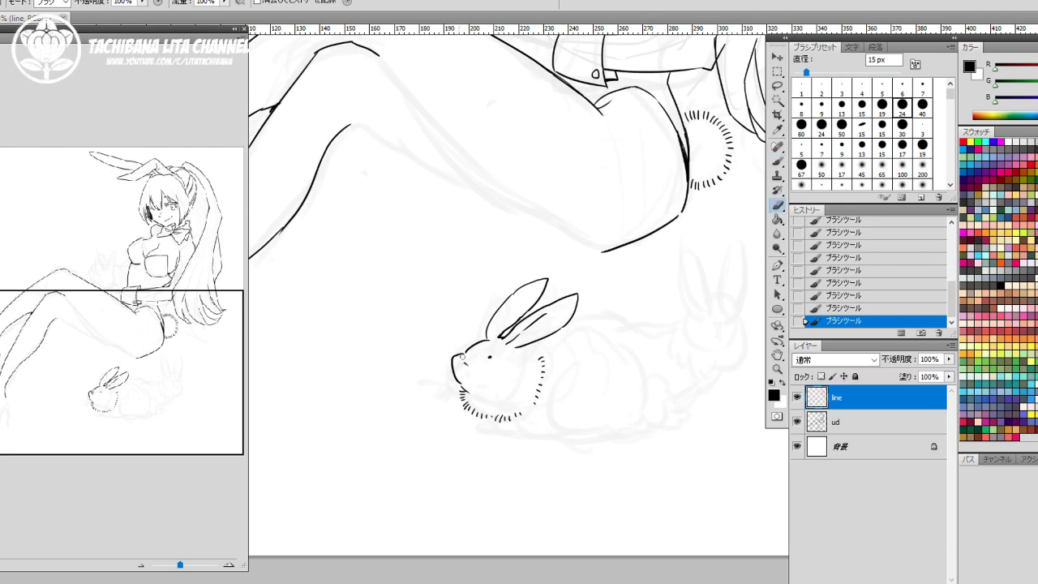
left_click(465, 355)
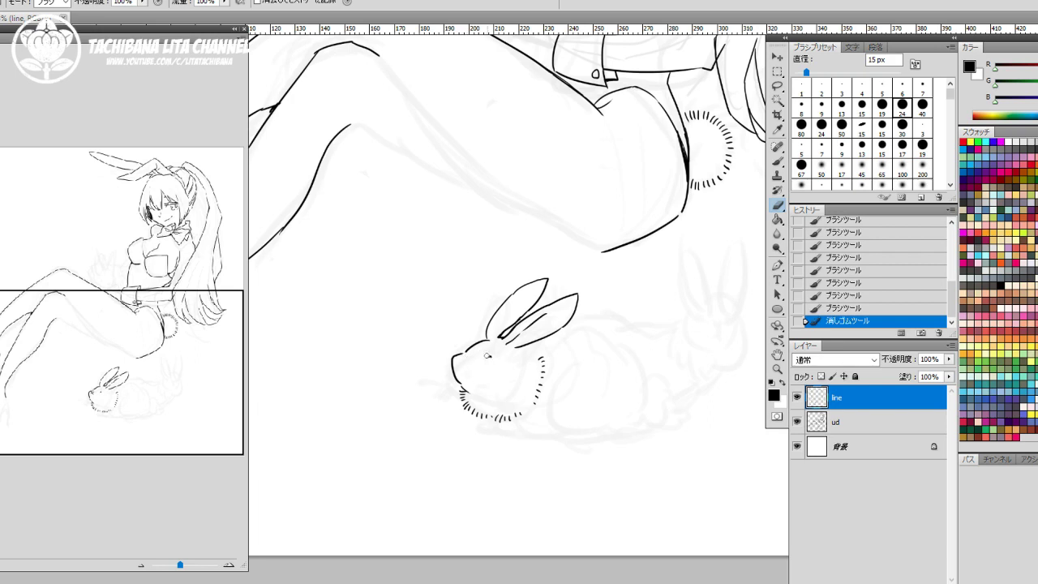
Step: Tidy the base of the rabbit's ear and ink its eyes and small mouth
key("b")
key("e")
left_click_drag(490, 321, 489, 330)
left_click(487, 330)
key("b")
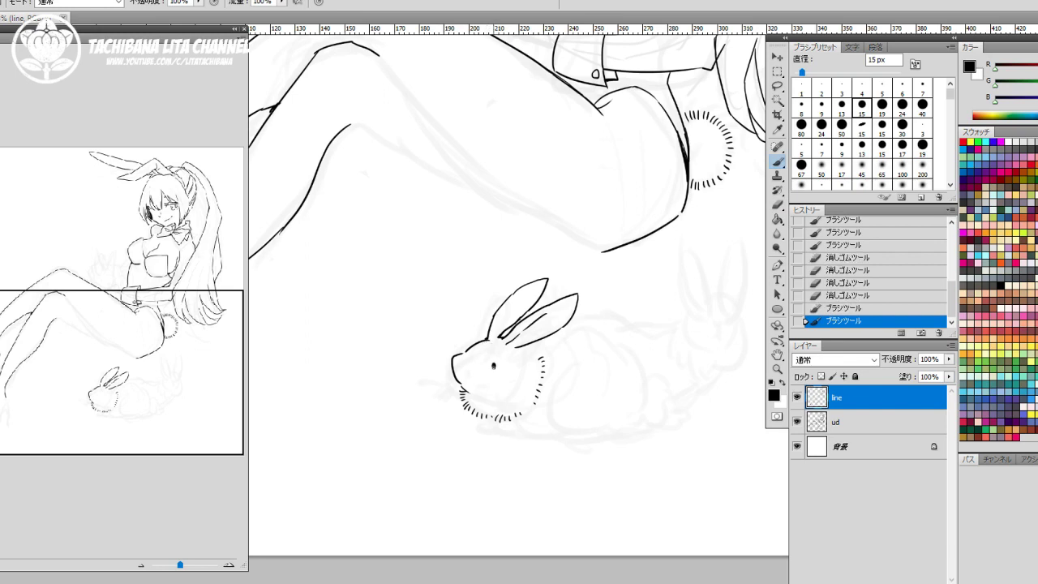
left_click(493, 366)
left_click(467, 371)
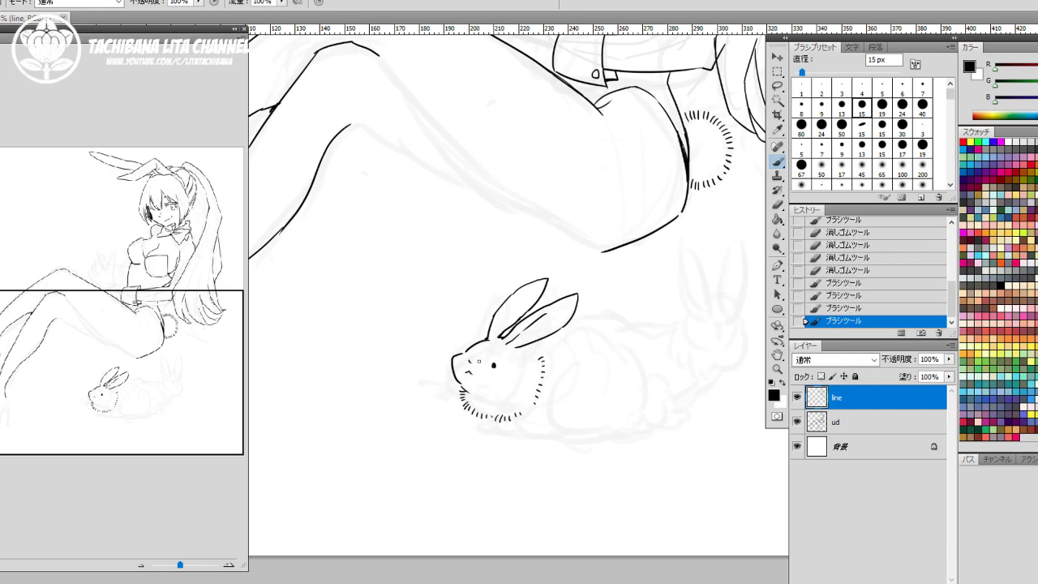
mouse_move(468, 360)
left_mouse_down()
mouse_move(479, 363)
mouse_move(471, 347)
left_mouse_up()
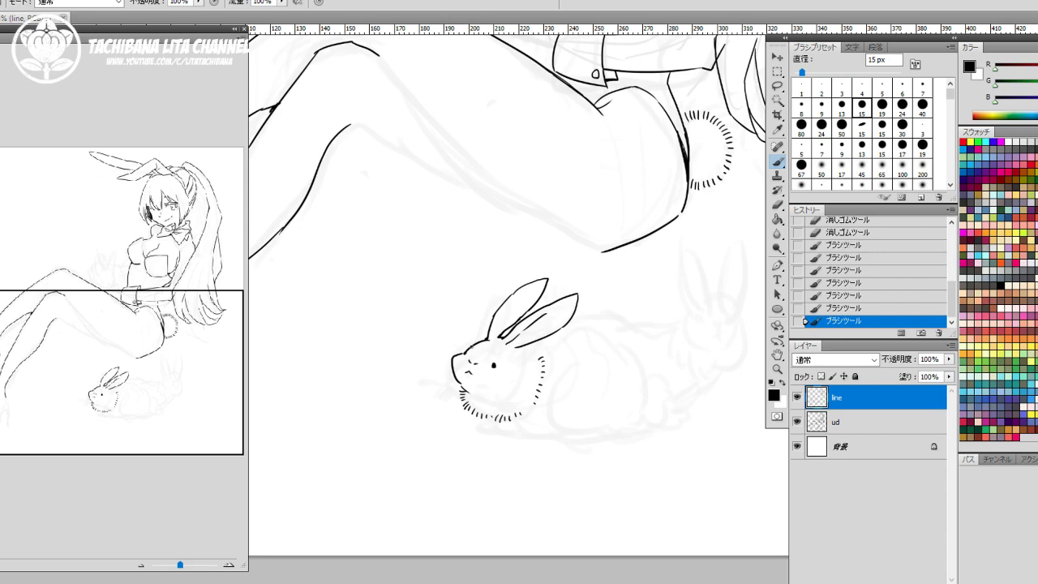
Step: Ink the rabbit's front paws and the arched line of its back, undoing the rejected back strokes
left_click_drag(490, 398, 493, 401)
mouse_move(499, 398)
left_mouse_down()
mouse_move(502, 432)
mouse_move(487, 432)
left_mouse_up()
mouse_move(566, 324)
left_mouse_down()
mouse_move(645, 355)
mouse_move(648, 374)
left_mouse_up()
key("ctrl+z")
left_click_drag(564, 327, 649, 384)
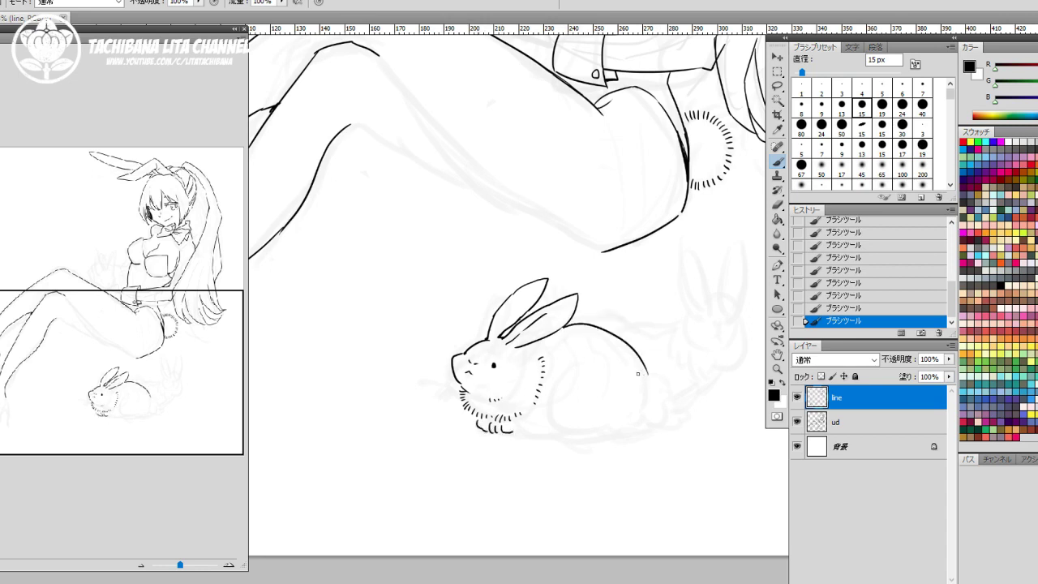
key("ctrl+z")
mouse_move(570, 326)
left_mouse_down()
mouse_move(648, 383)
mouse_move(665, 379)
mouse_move(651, 381)
left_mouse_up()
Step: Ink the rabbit's round fluffy tail with short radiating strokes at the end of its back
key("e")
key("b")
left_click_drag(656, 374, 658, 382)
left_click_drag(664, 380, 662, 386)
left_click_drag(667, 391, 662, 395)
left_click_drag(664, 402, 657, 402)
left_click_drag(655, 408, 651, 407)
Step: Ink the rabbit's curved haunch, hind foot and belly line along the ground
left_click_drag(615, 369, 552, 383)
mouse_move(553, 385)
left_mouse_down()
mouse_move(547, 406)
mouse_move(579, 433)
mouse_move(599, 431)
mouse_move(564, 438)
mouse_move(637, 432)
left_mouse_up()
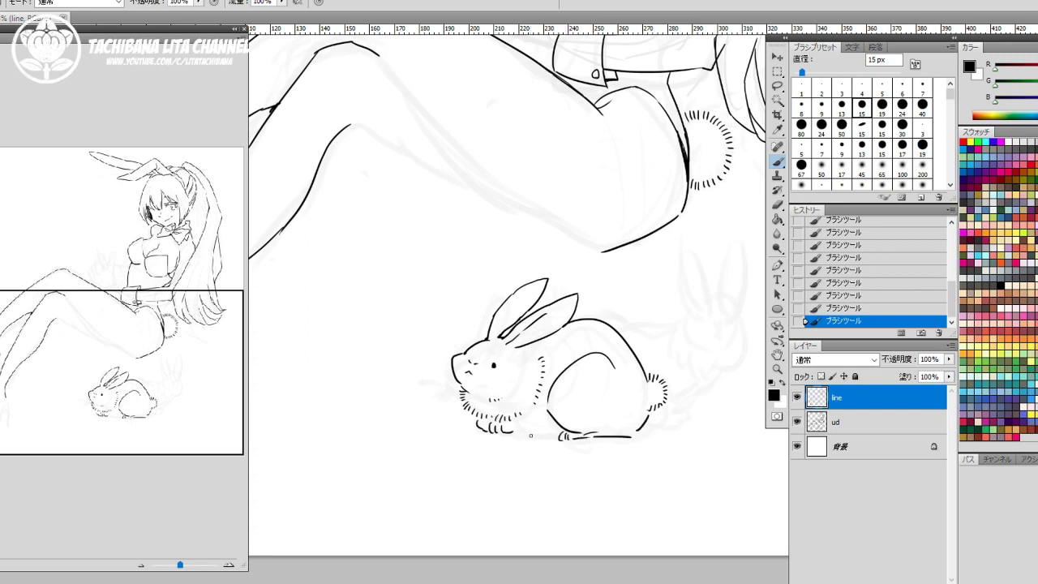
left_click_drag(519, 436, 560, 437)
Step: Erase the rabbit's far eye mark and redraw both eyes as larger solid ovals
key("e")
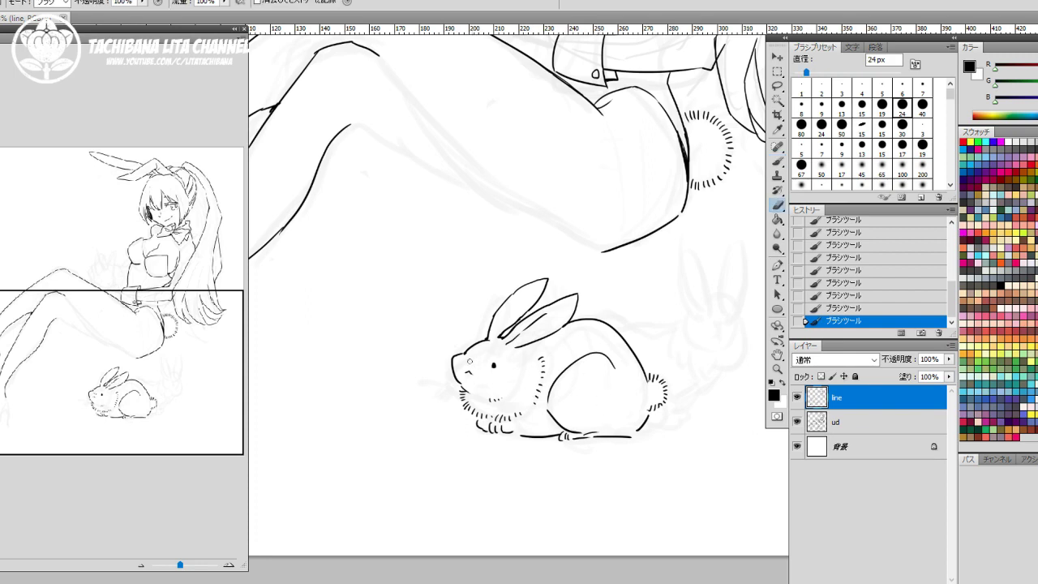
mouse_move(474, 362)
left_mouse_down()
mouse_move(464, 357)
mouse_move(493, 366)
left_mouse_up()
key("b")
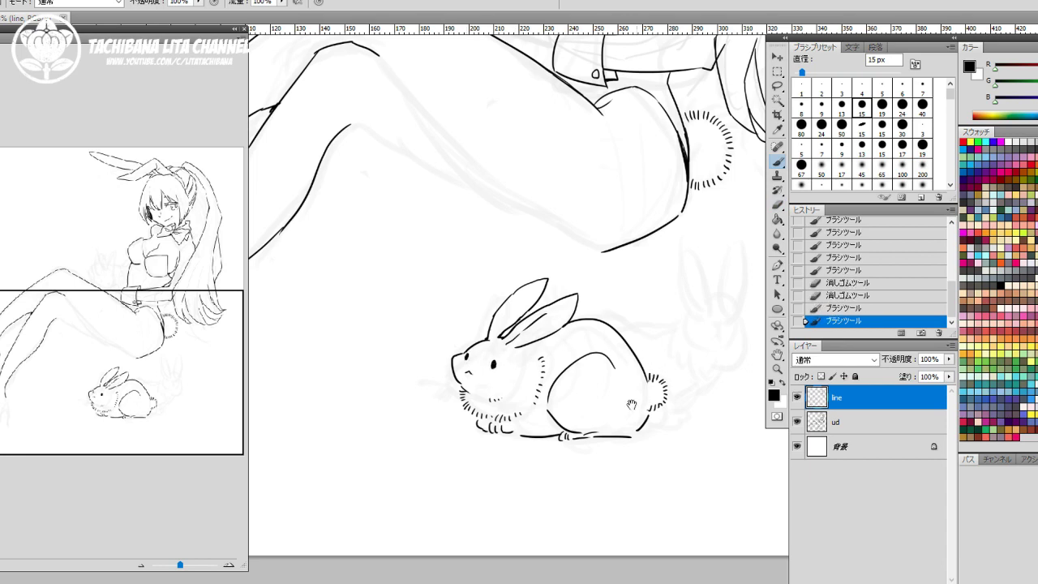
Step: Ink the two upright ears of the second rabbit behind the first, undoing the misplaced stroke
left_click_drag(631, 405, 478, 457)
left_click_drag(543, 276, 558, 361)
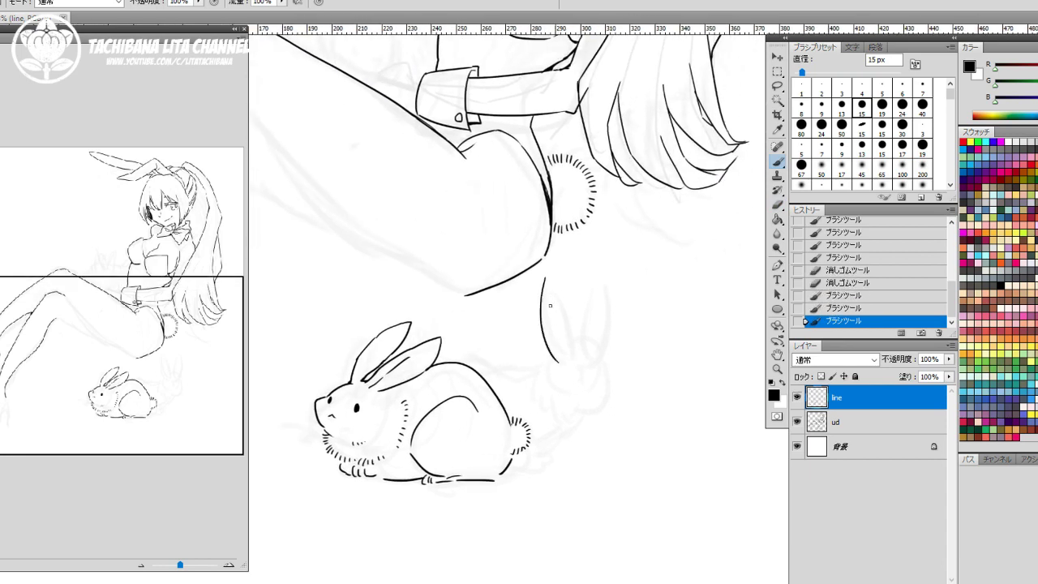
key("ctrl+z")
left_click_drag(542, 275, 555, 341)
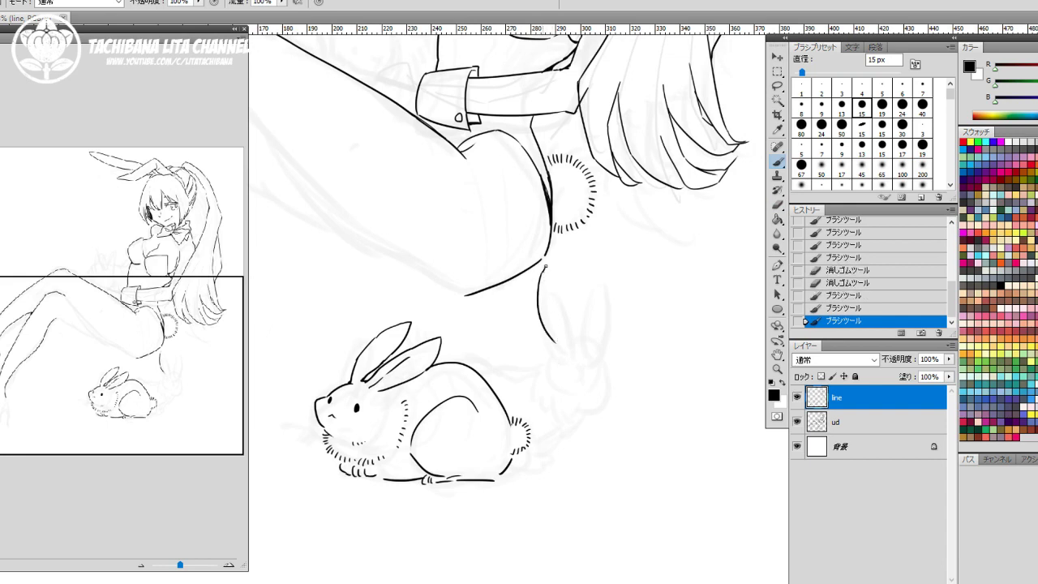
left_click_drag(543, 265, 570, 340)
left_click_drag(583, 259, 582, 347)
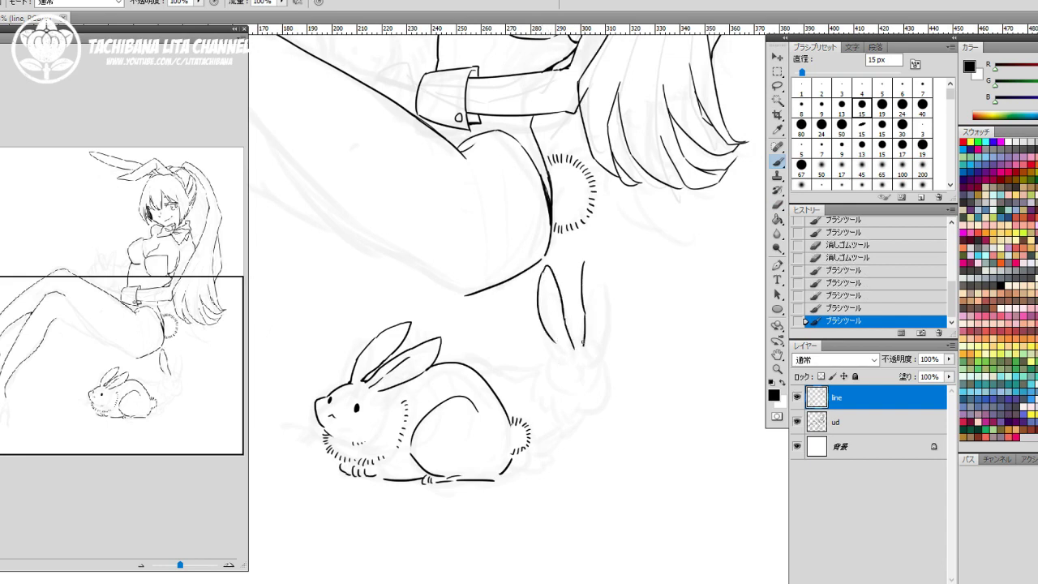
mouse_move(583, 261)
left_mouse_down()
mouse_move(605, 325)
mouse_move(596, 351)
mouse_move(581, 345)
left_mouse_up()
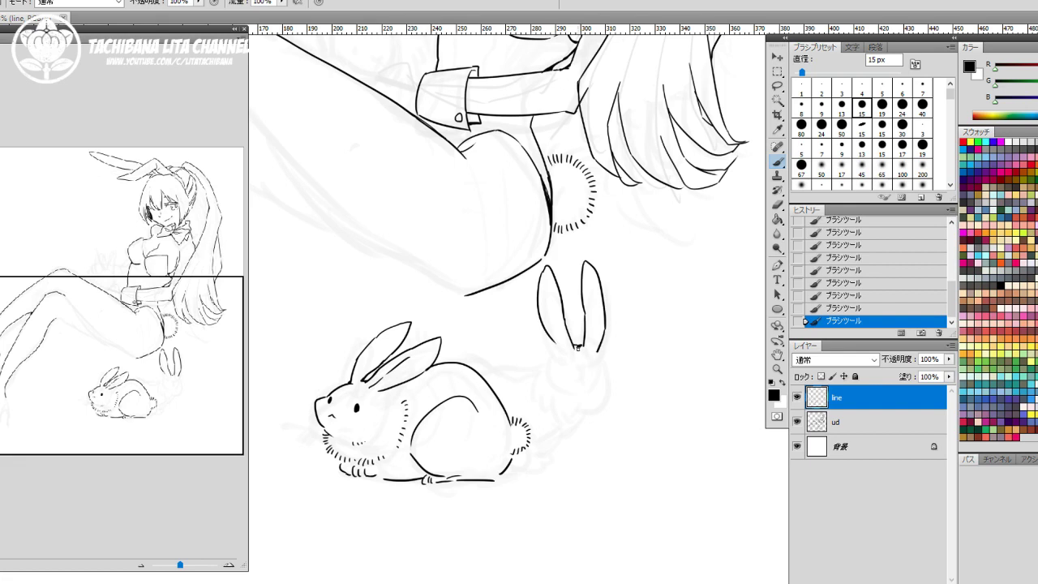
Step: Clean up the join between the second rabbit's ears and ink both sides of its head outline
key("e")
key("b")
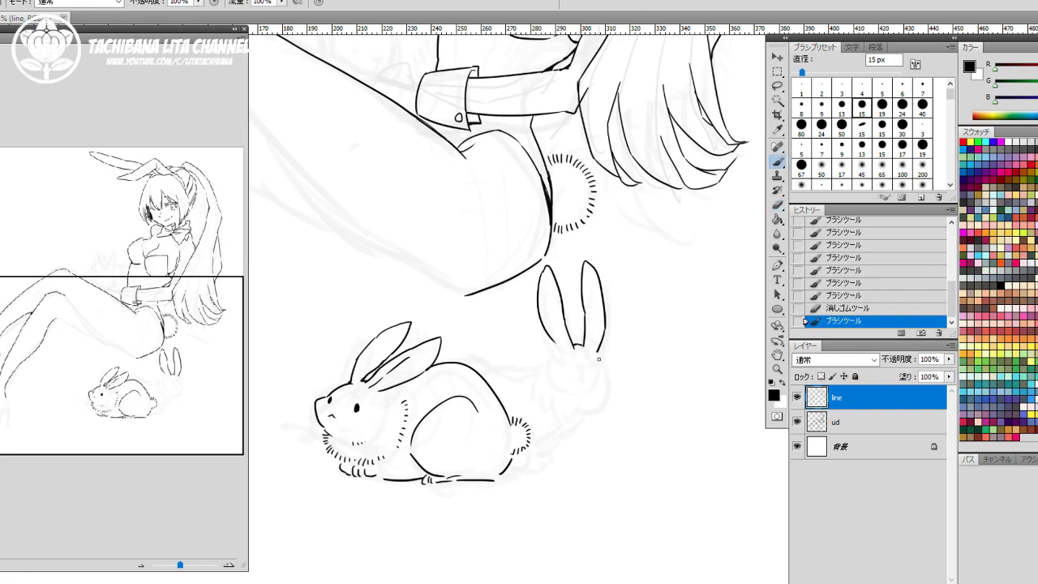
left_click_drag(598, 354, 600, 405)
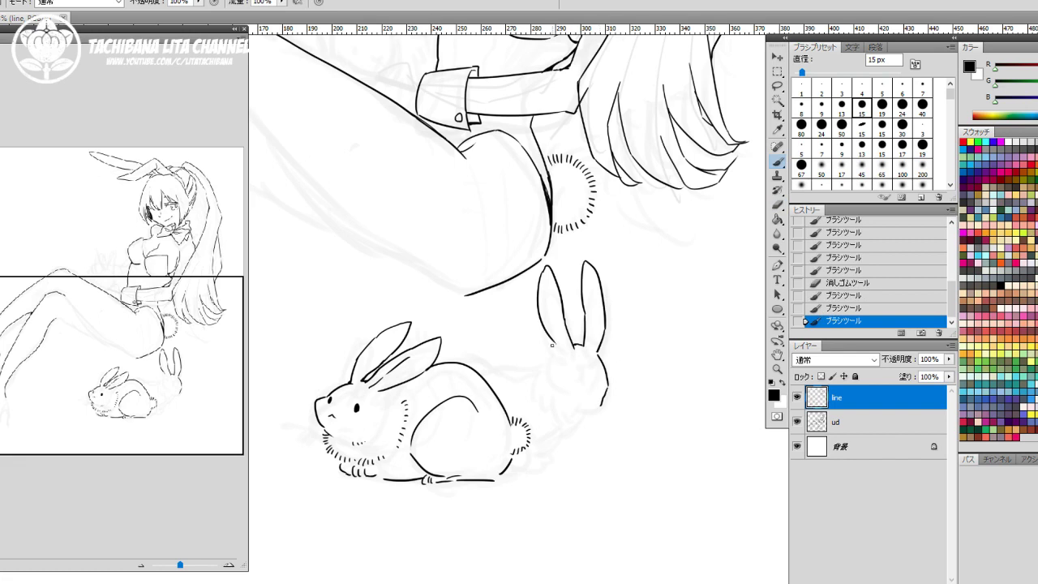
left_click_drag(556, 344, 548, 365)
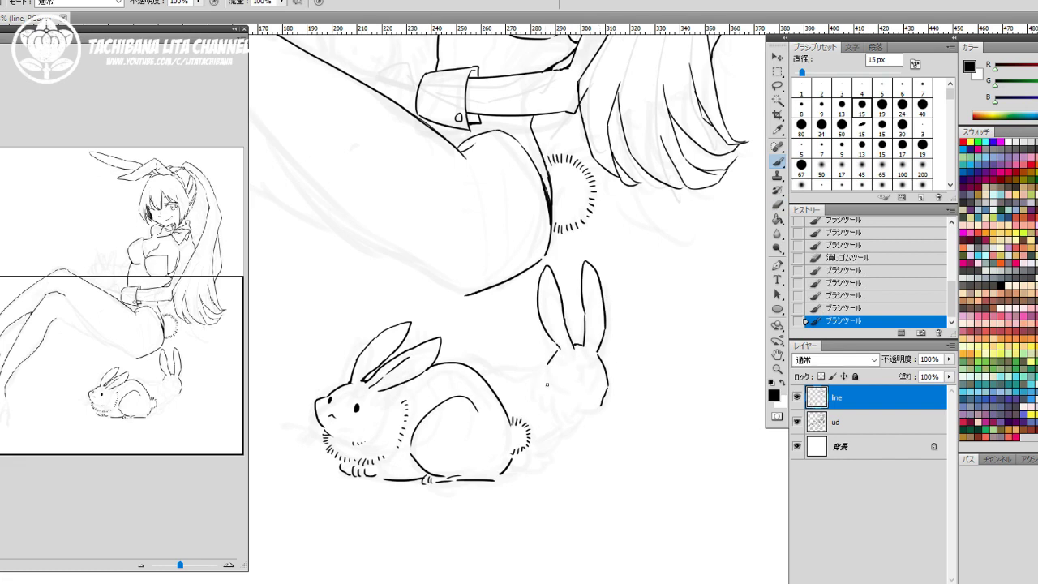
mouse_move(570, 407)
left_mouse_down()
mouse_move(596, 405)
mouse_move(599, 389)
mouse_move(587, 400)
mouse_move(595, 397)
mouse_move(573, 378)
mouse_move(601, 379)
mouse_move(574, 416)
left_mouse_up()
Step: Ink the second rabbit's two oval eyes, small peaked mouth and chin line, erasing stray marks
key("e")
key("b")
key("e")
key("b")
key("b")
key("e")
key("b")
key("e")
key("b")
Step: Ink short fur strokes along the nape behind the second rabbit's head, cleaning up the cheek line
left_click_drag(558, 350, 542, 356)
left_click_drag(543, 352, 548, 357)
left_click_drag(550, 351, 555, 355)
key("e")
left_click_drag(547, 364, 535, 361)
key("b")
left_click_drag(530, 362, 533, 365)
Step: Trim the second rabbit's chin line and ink a curved ruff of short fur strokes around its chest
key("e")
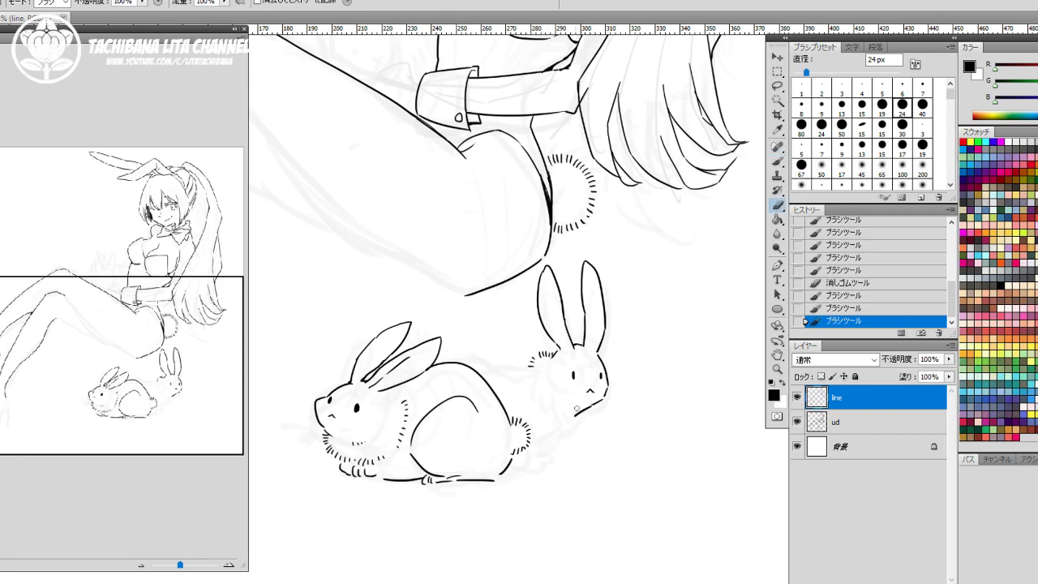
mouse_move(575, 415)
left_mouse_down()
mouse_move(592, 404)
mouse_move(577, 401)
left_mouse_up()
key("b")
left_click_drag(579, 397, 580, 402)
left_click_drag(582, 398, 588, 405)
mouse_move(591, 402)
left_mouse_down()
mouse_move(602, 410)
mouse_move(552, 421)
left_mouse_up()
left_click_drag(555, 419, 566, 431)
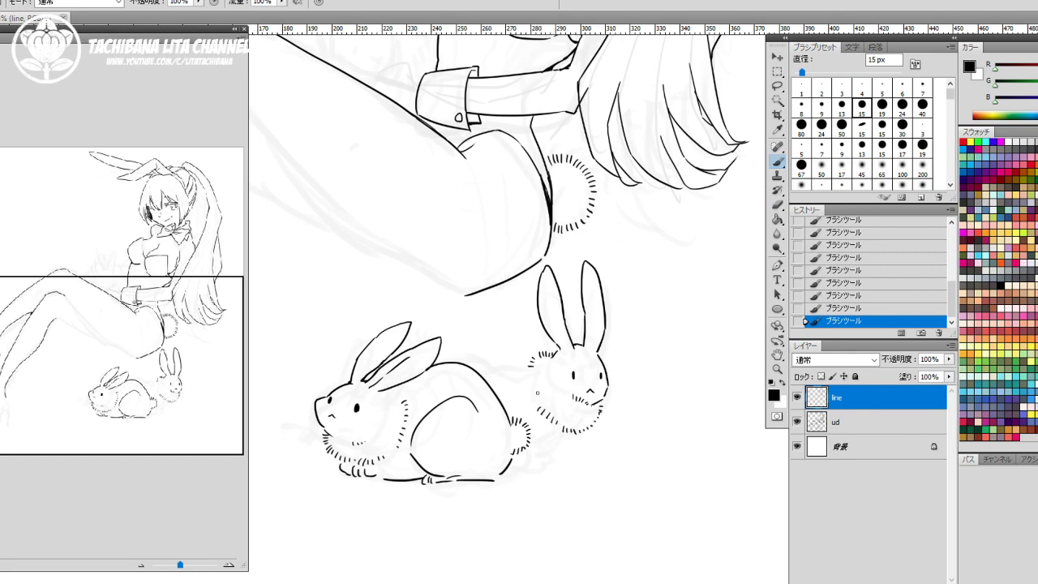
Step: Ink the second rabbit's back line and slanted front leg with paw, undoing the misplaced leg stroke
left_click_drag(454, 354, 527, 356)
left_click_drag(559, 435, 538, 466)
key("ctrl+z")
mouse_move(576, 434)
left_mouse_down()
mouse_move(510, 475)
mouse_move(526, 472)
left_mouse_up()
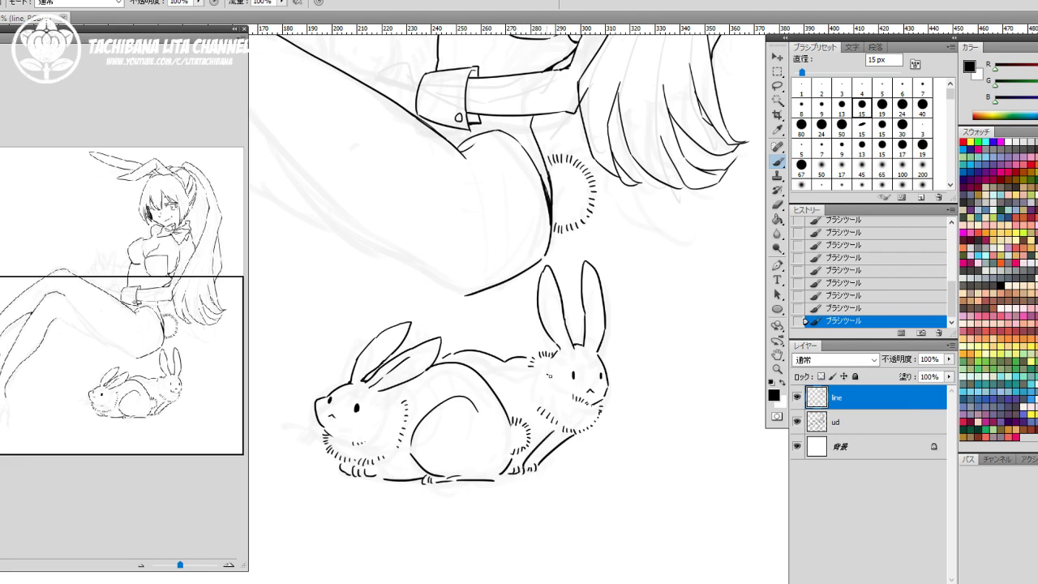
Step: Add cheek fur strokes and inner ear lines to the second rabbit, and replace its lower jaw line with fur strokes
left_click_drag(549, 374, 548, 381)
left_click_drag(548, 380, 547, 386)
left_click_drag(558, 308, 567, 351)
mouse_move(593, 308)
left_mouse_down()
mouse_move(591, 373)
mouse_move(603, 350)
left_mouse_up()
key("e")
mouse_move(581, 390)
left_mouse_down()
mouse_move(580, 399)
mouse_move(610, 398)
left_mouse_up()
key("b")
key("b")
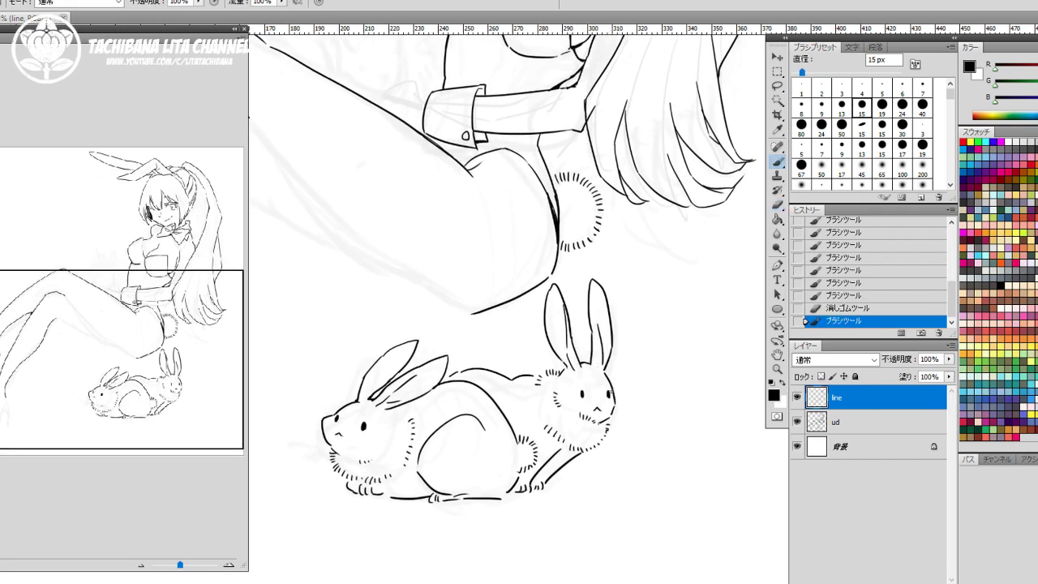
Step: Ink the drooping ear of the third rabbit above the girl's thigh, undoing misplaced strokes
mouse_move(471, 318)
left_mouse_down()
mouse_move(577, 365)
mouse_move(571, 433)
left_mouse_up()
left_click_drag(548, 161, 527, 325)
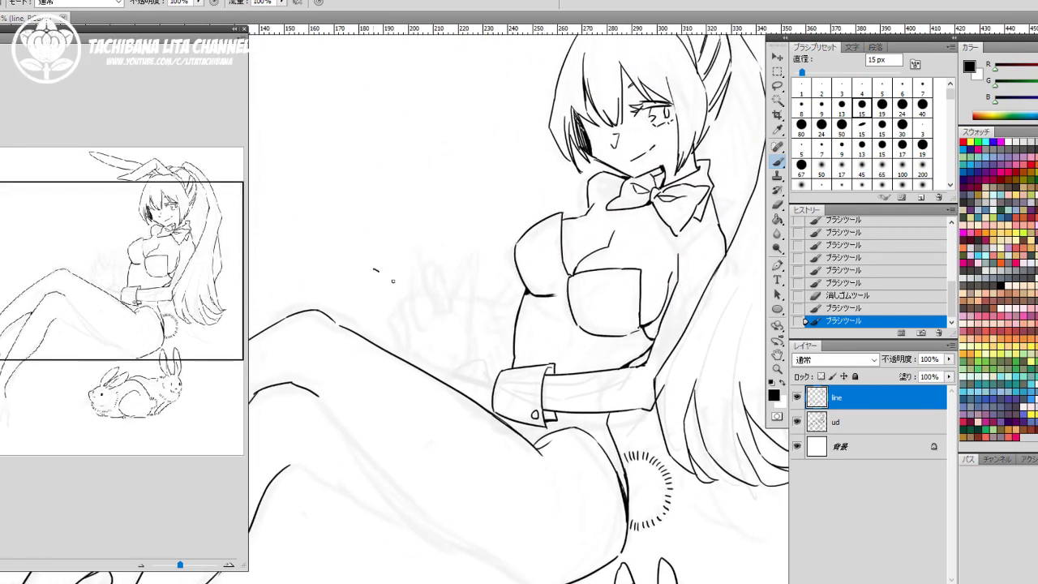
left_click_drag(371, 272, 427, 301)
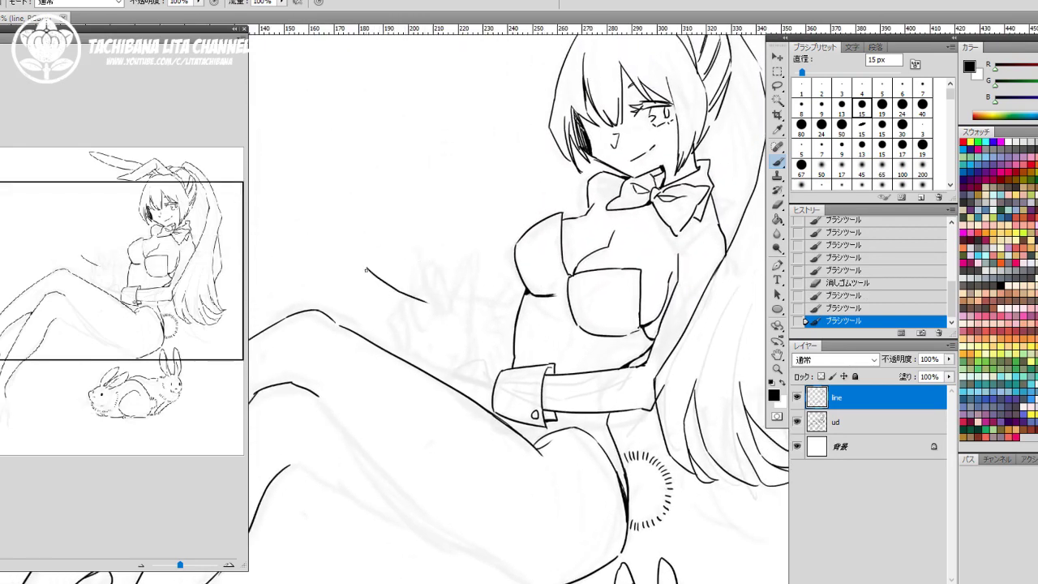
mouse_move(366, 270)
left_mouse_down()
mouse_move(384, 305)
mouse_move(444, 309)
left_mouse_up()
key("e")
key("b")
key("ctrl+z")
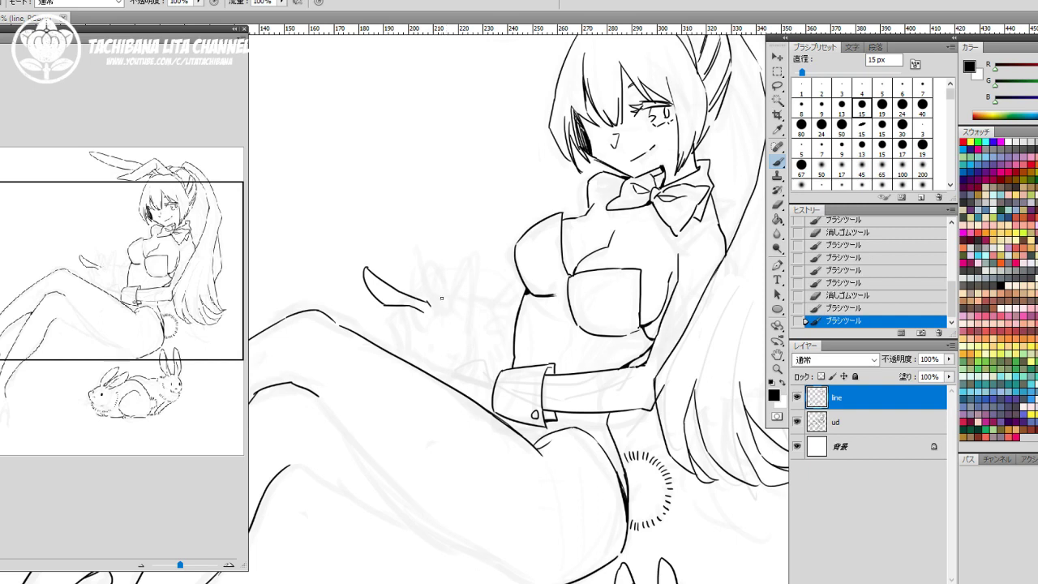
key("ctrl+z")
Step: Ink the third rabbit's upright ear, round head outline and small mouth
mouse_move(445, 298)
left_mouse_down()
mouse_move(428, 311)
mouse_move(450, 308)
mouse_move(440, 308)
mouse_move(479, 254)
mouse_move(479, 300)
mouse_move(463, 312)
left_mouse_up()
key("ctrl+z")
left_click_drag(462, 312, 467, 362)
mouse_move(413, 321)
left_mouse_down()
mouse_move(415, 350)
mouse_move(444, 365)
left_mouse_up()
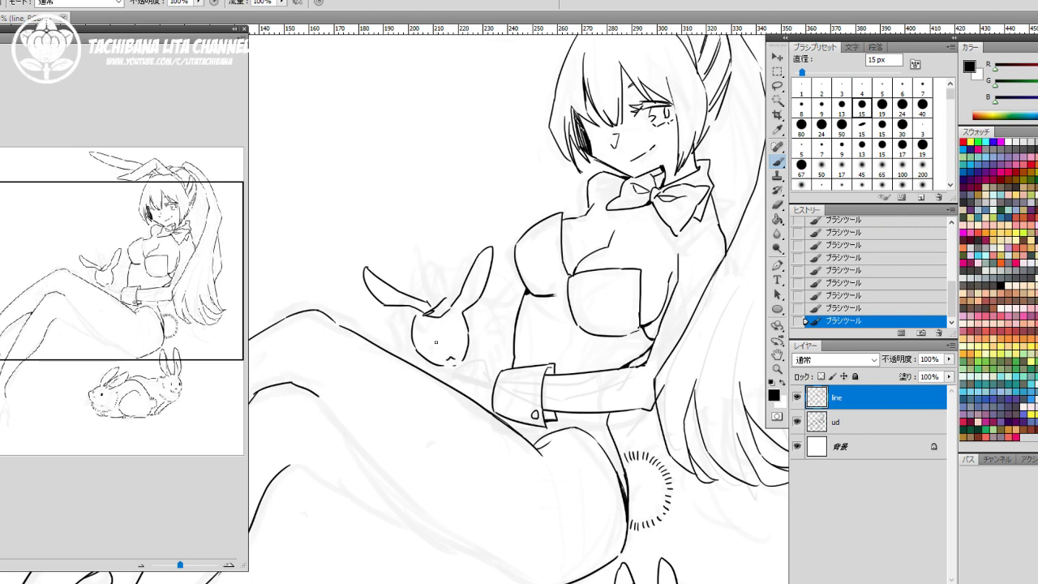
Step: Ink the third rabbit's oval eyes and the girl's fingers and hand holding its drooping ear
left_click_drag(433, 338, 463, 343)
left_click_drag(433, 284, 457, 294)
left_click_drag(406, 329, 404, 335)
left_click_drag(417, 317, 405, 336)
key("e")
key("b")
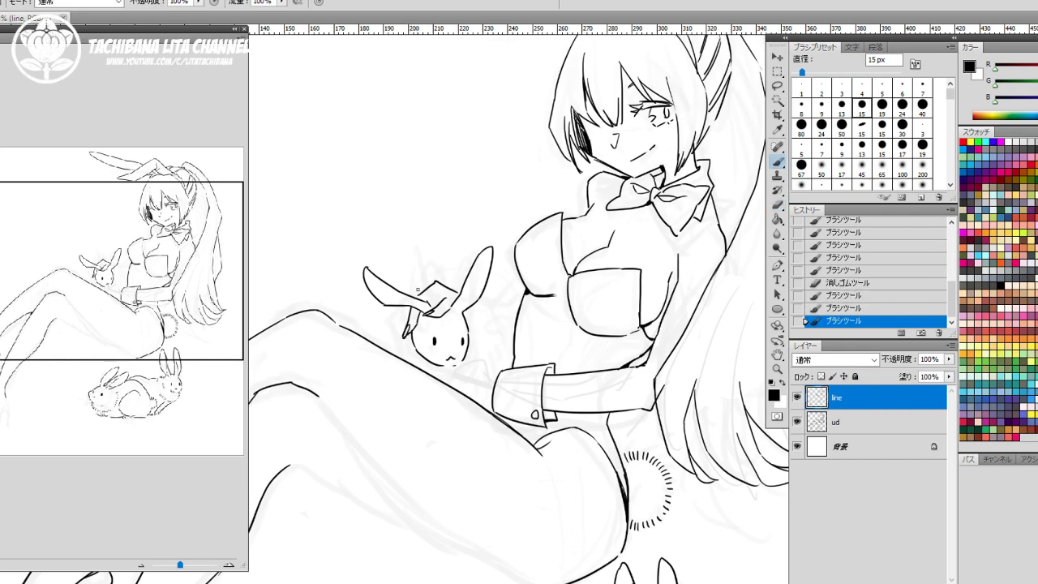
mouse_move(407, 293)
left_mouse_down()
mouse_move(423, 289)
mouse_move(399, 329)
mouse_move(393, 323)
mouse_move(403, 334)
left_mouse_up()
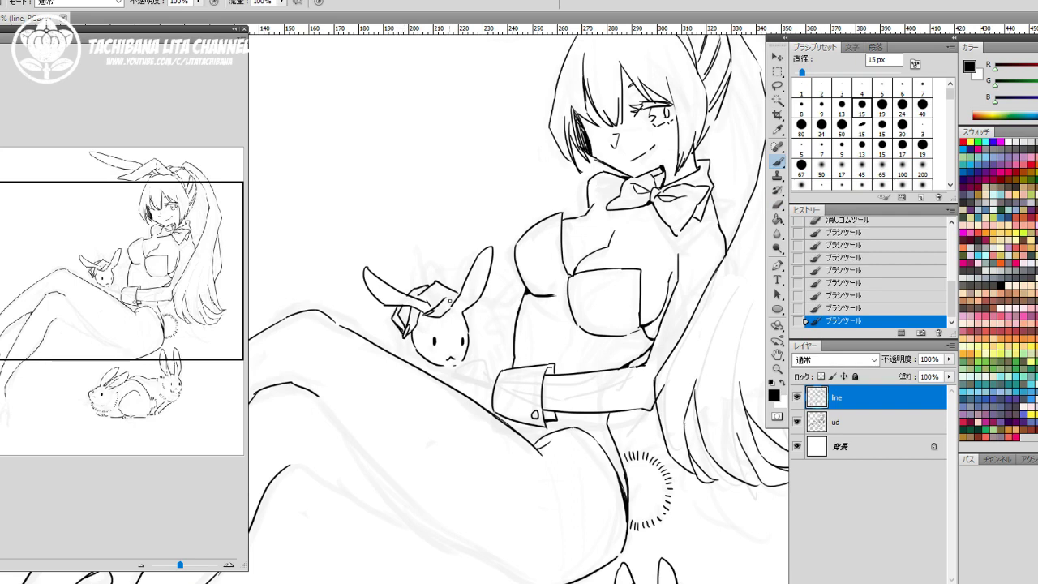
mouse_move(438, 293)
left_mouse_down()
mouse_move(432, 303)
mouse_move(444, 311)
left_mouse_up()
Step: Ink short fur strokes around the third rabbit's face and the girl's hand below it, undoing the misplaced stroke
left_click_drag(405, 339, 401, 342)
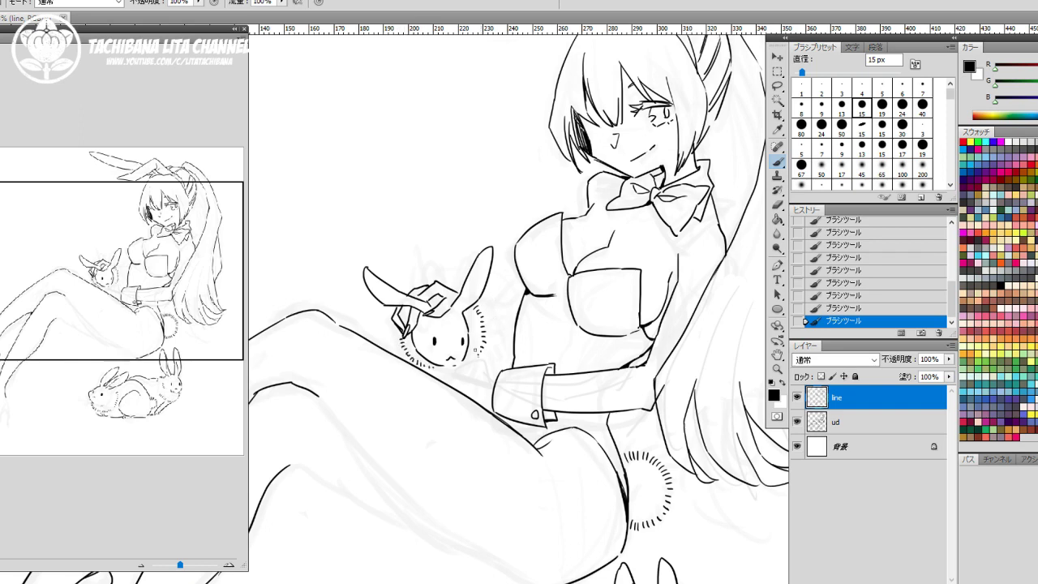
mouse_move(457, 364)
left_mouse_down()
mouse_move(474, 354)
mouse_move(471, 368)
mouse_move(438, 378)
left_mouse_up()
key("ctrl+z")
Step: Erase rough overlaps on the hand holding the rabbit's ear and redraw its knuckle and finger lines
left_click(777, 369)
left_click(412, 282)
left_click(407, 267)
left_click(407, 263)
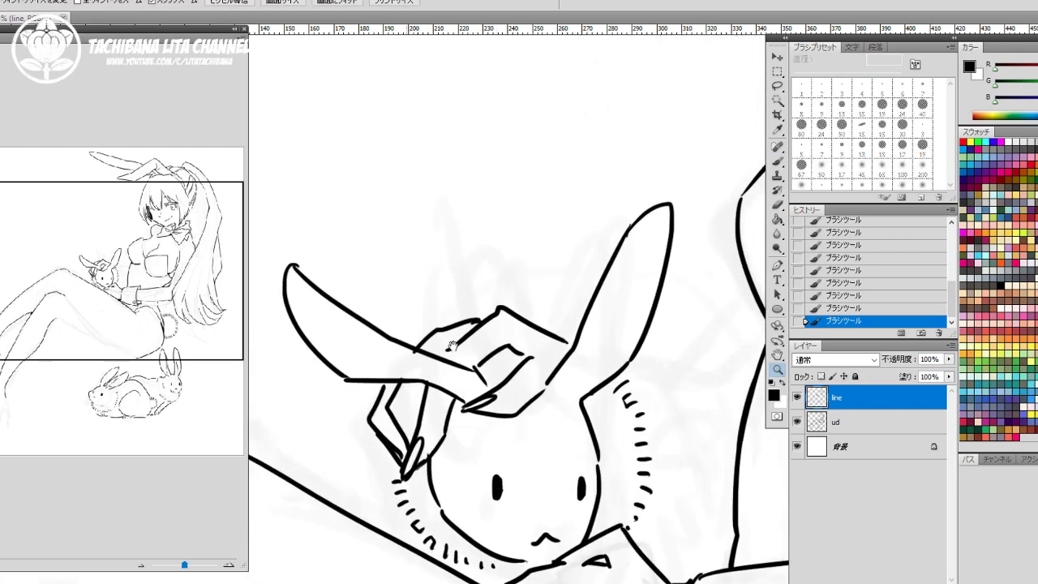
mouse_move(475, 322)
left_mouse_down()
mouse_move(473, 265)
mouse_move(486, 261)
left_mouse_up()
key("b")
key("b")
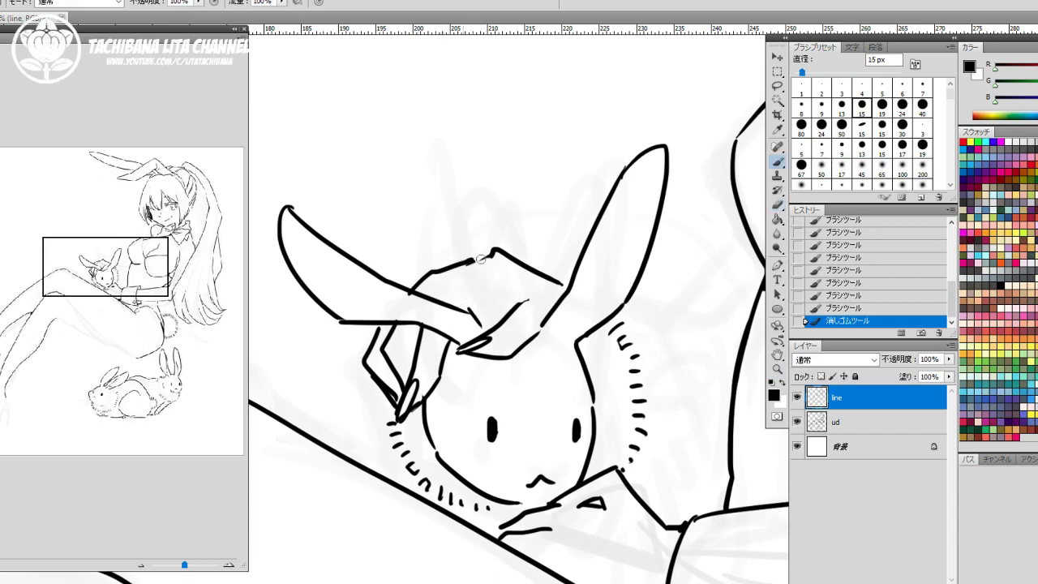
mouse_move(471, 301)
left_mouse_down()
mouse_move(524, 299)
mouse_move(470, 303)
left_mouse_up()
mouse_move(469, 303)
left_mouse_down()
mouse_move(471, 311)
mouse_move(444, 282)
left_mouse_up()
mouse_move(438, 292)
left_mouse_down()
mouse_move(448, 268)
mouse_move(485, 256)
left_mouse_up()
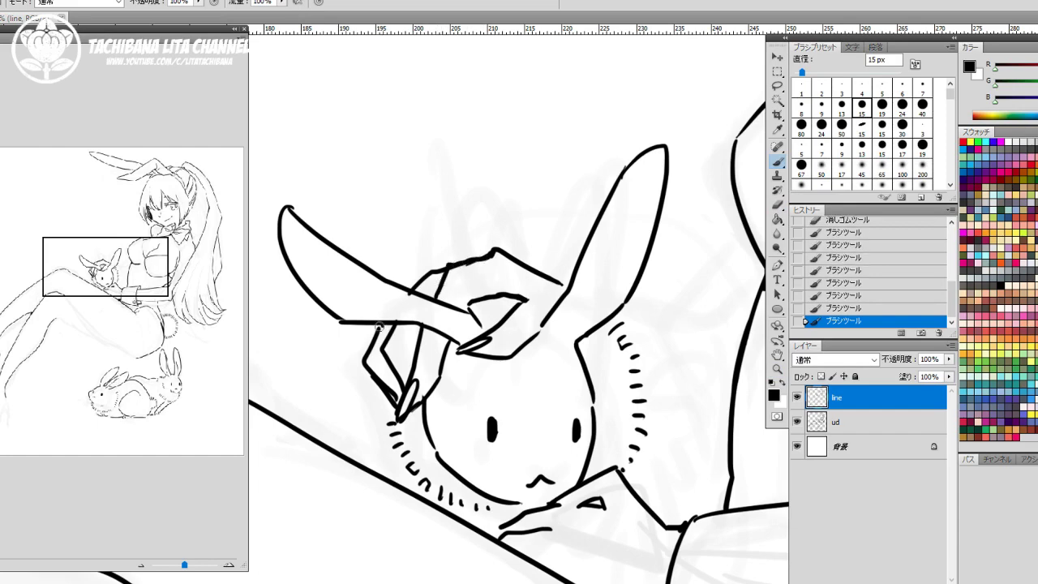
left_click_drag(378, 326, 382, 323)
Step: Ink the third rabbit's curved back behind its face and a fluffy tail of short strokes beside the girl's waist
mouse_move(612, 348)
left_mouse_down()
mouse_move(486, 340)
mouse_move(485, 329)
left_mouse_up()
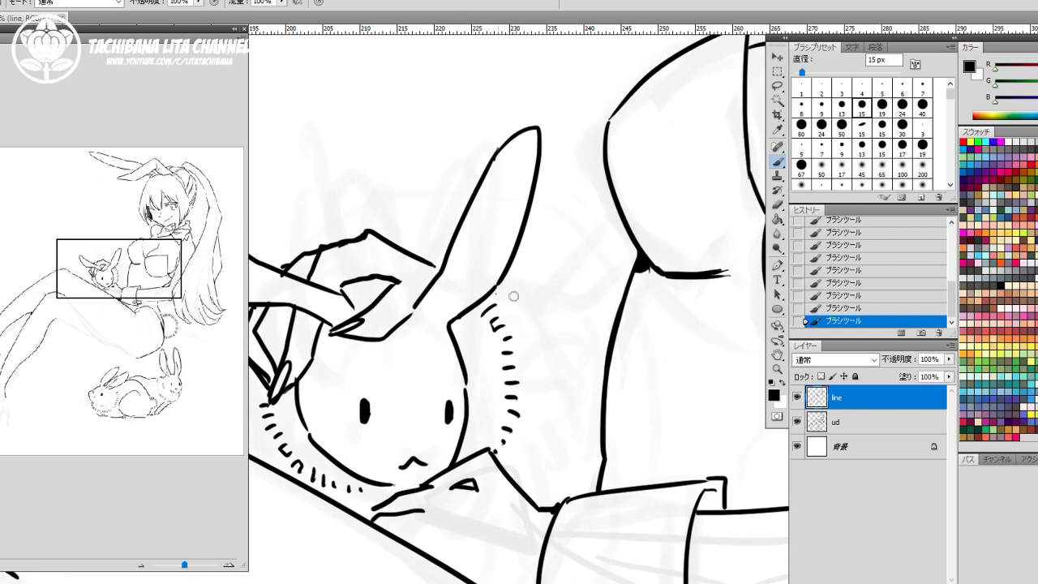
mouse_move(496, 292)
left_mouse_down()
mouse_move(591, 384)
mouse_move(591, 366)
mouse_move(586, 358)
mouse_move(597, 438)
left_mouse_up()
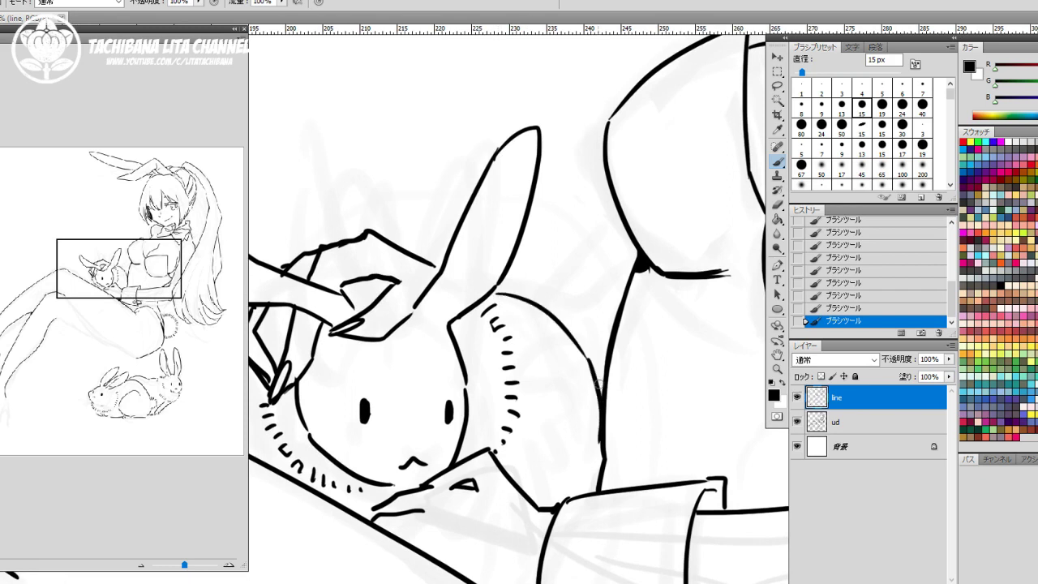
mouse_move(577, 313)
left_mouse_down()
mouse_move(575, 326)
mouse_move(597, 323)
left_mouse_up()
left_click_drag(605, 313, 605, 324)
mouse_move(615, 313)
left_mouse_down()
mouse_move(612, 325)
mouse_move(576, 326)
left_mouse_up()
Step: Ink the third rabbit's short chest line above the girl's thigh and reshape its mouth into soft curves
left_click_drag(437, 433, 552, 368)
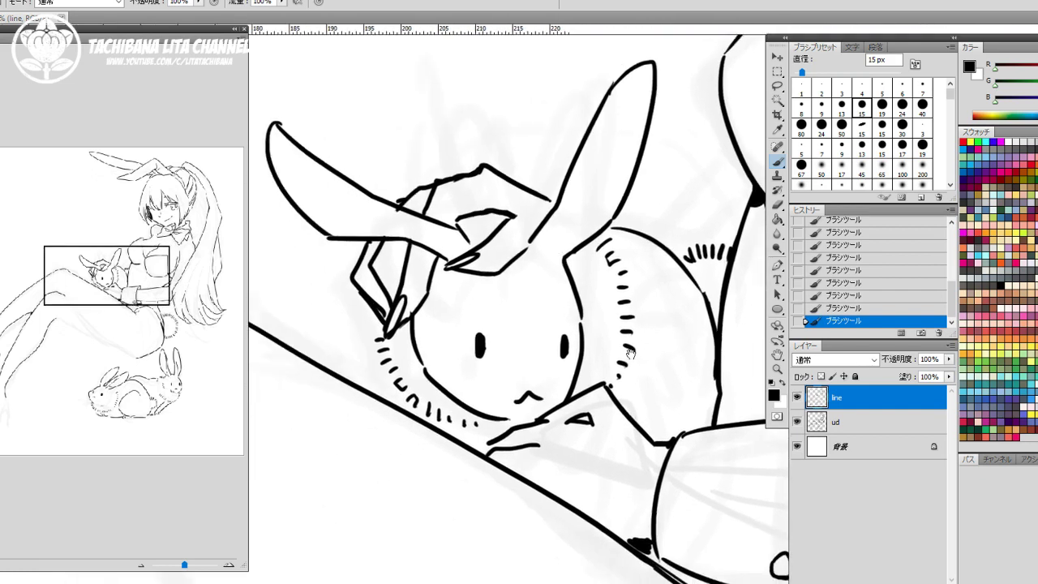
left_click_drag(390, 371, 389, 403)
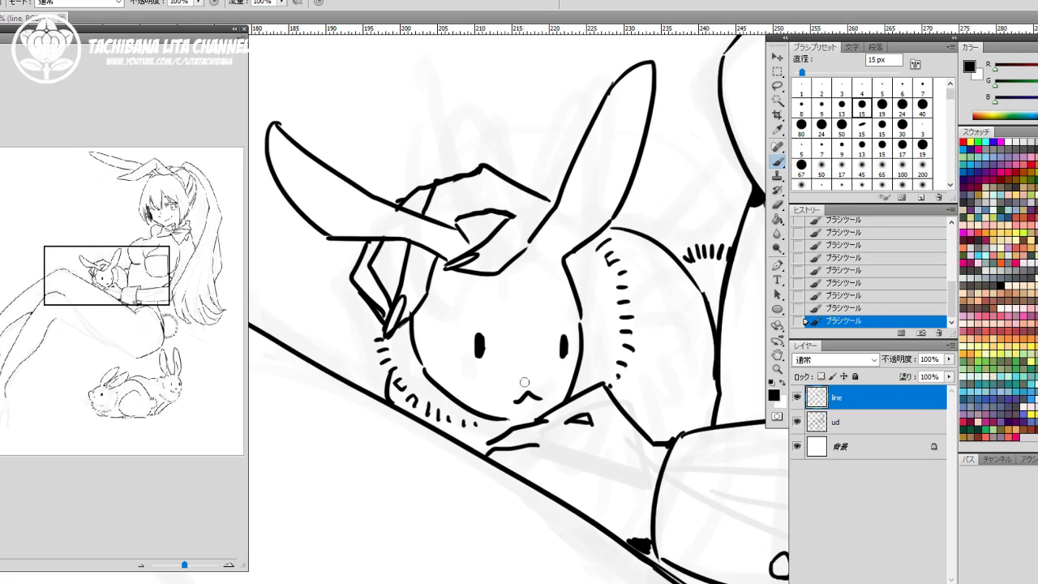
key("e")
mouse_move(526, 394)
left_mouse_down()
mouse_move(539, 401)
mouse_move(515, 398)
mouse_move(537, 394)
left_mouse_up()
key("b")
Step: Add inner fold lines to both of the third rabbit's ears and thicken the finger line over the ear
mouse_move(599, 136)
left_mouse_down()
mouse_move(583, 197)
mouse_move(554, 250)
left_mouse_up()
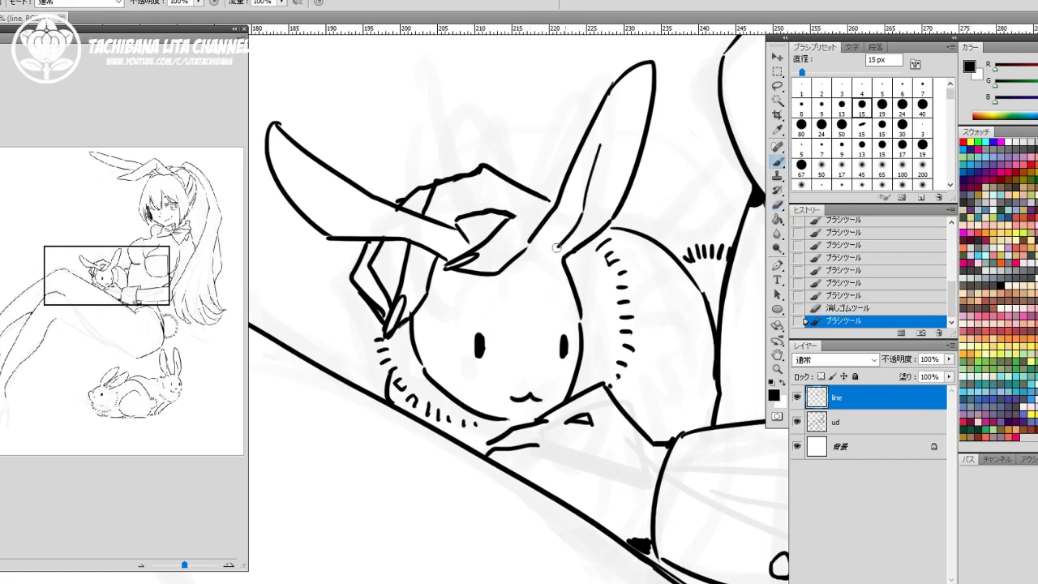
mouse_move(317, 169)
left_mouse_down()
mouse_move(435, 243)
mouse_move(499, 215)
mouse_move(454, 219)
mouse_move(504, 216)
left_mouse_up()
key("e")
key("b")
left_click_drag(460, 226, 508, 214)
left_click_drag(471, 219, 516, 214)
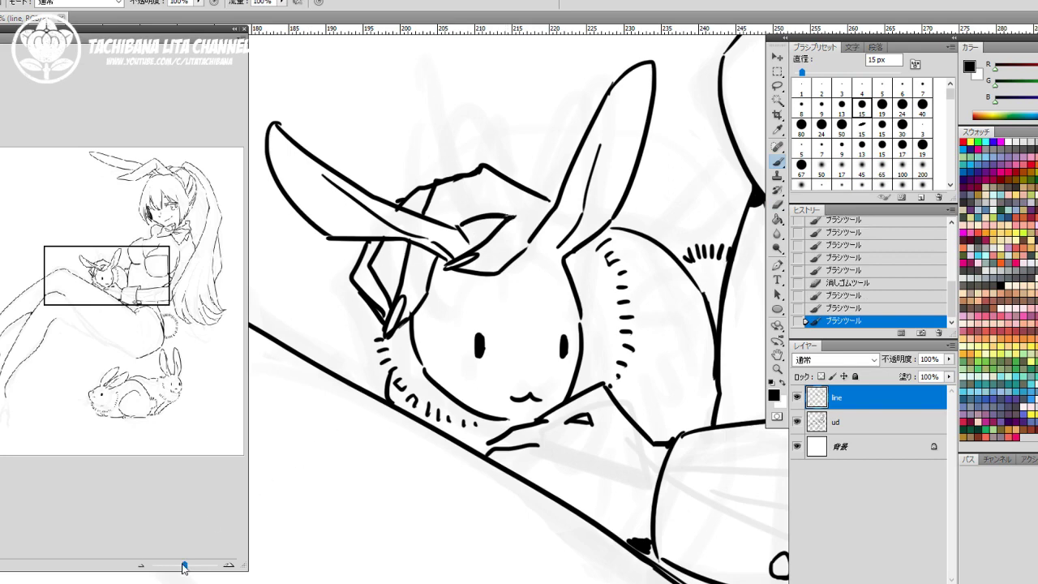
Step: Erase the third rabbit's mouth and lower cheek line and redraw them with a fuller cheek
left_click_drag(184, 567, 178, 566)
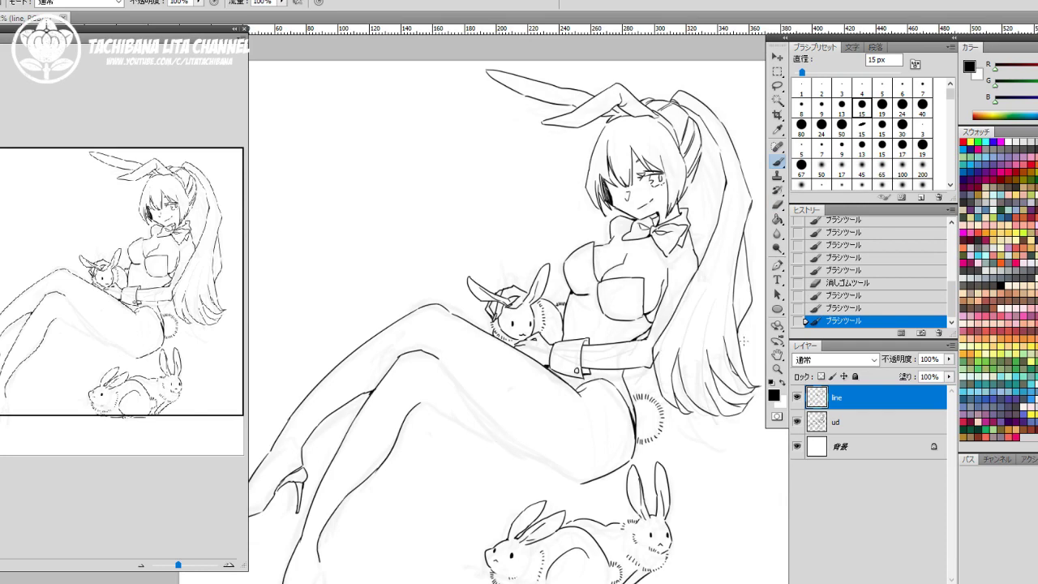
left_click(778, 369)
left_click(543, 344)
left_click(543, 344)
left_click(542, 346)
left_click(540, 346)
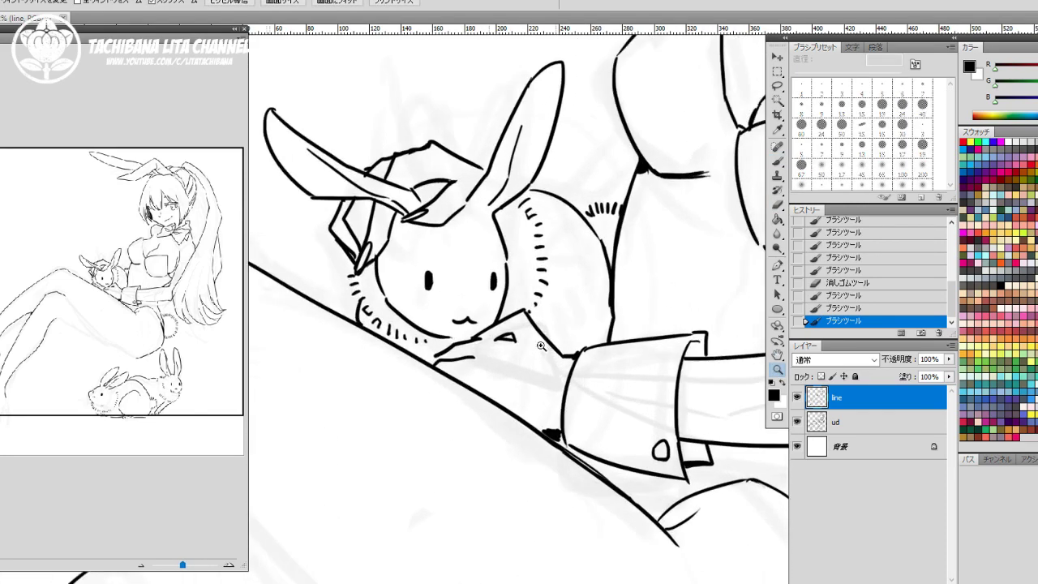
key("e")
mouse_move(424, 310)
left_mouse_down()
mouse_move(463, 295)
mouse_move(473, 304)
mouse_move(493, 244)
mouse_move(501, 298)
left_mouse_up()
key("b")
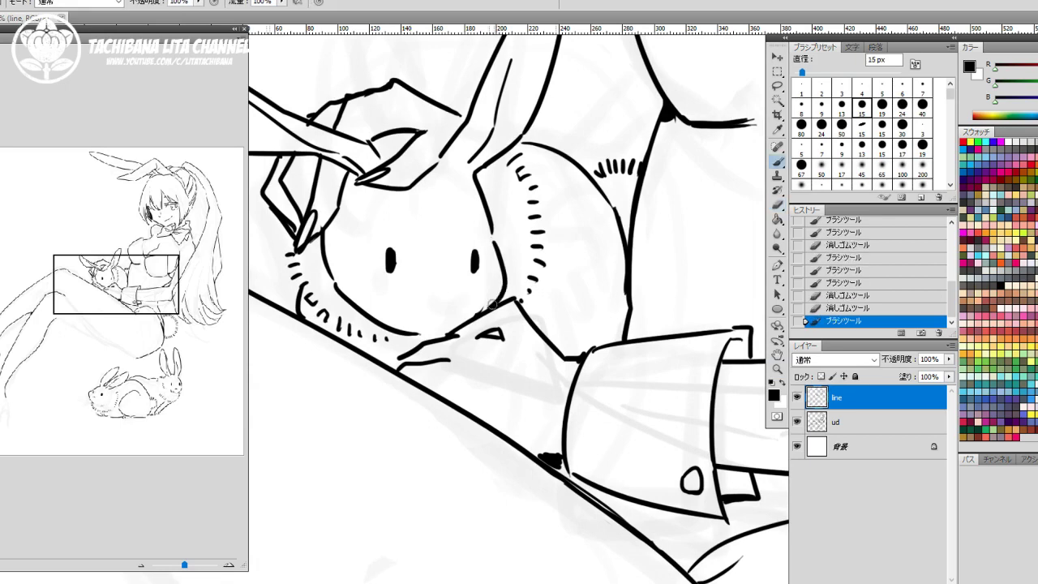
left_click_drag(428, 307, 451, 309)
Step: Erase the second rabbit's lower cheek outline and redraw it as a rounder protruding muzzle
left_click_drag(532, 370, 414, 57)
left_click_drag(616, 568, 493, 271)
left_click_drag(583, 567, 427, 320)
left_click_drag(602, 296, 609, 319)
left_click_drag(669, 381, 630, 364)
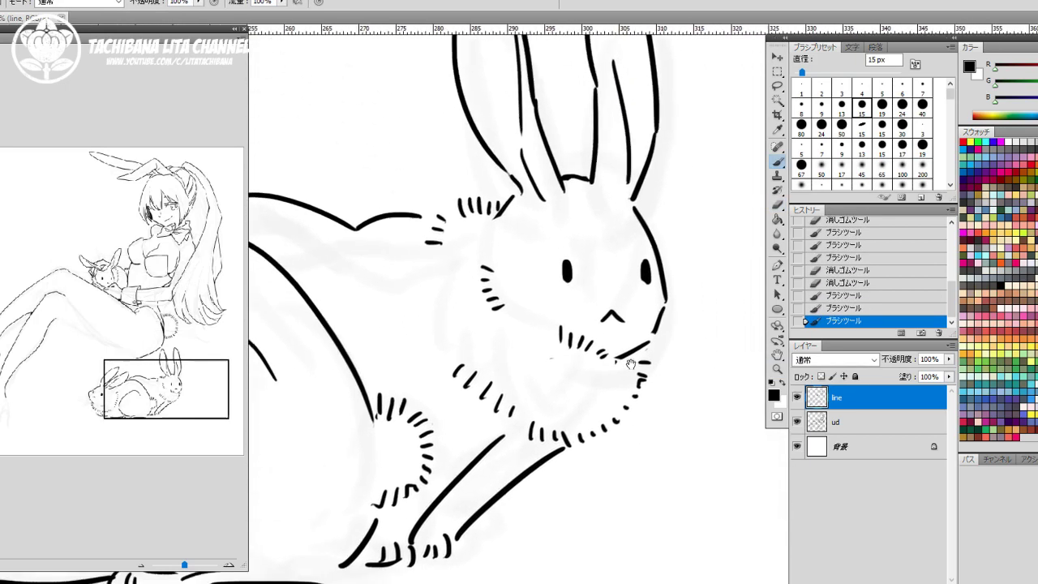
key("e")
mouse_move(668, 293)
left_mouse_down()
mouse_move(653, 337)
mouse_move(666, 271)
mouse_move(625, 354)
left_mouse_up()
key("b")
mouse_move(661, 264)
left_mouse_down()
mouse_move(680, 304)
mouse_move(619, 355)
mouse_move(642, 381)
left_mouse_up()
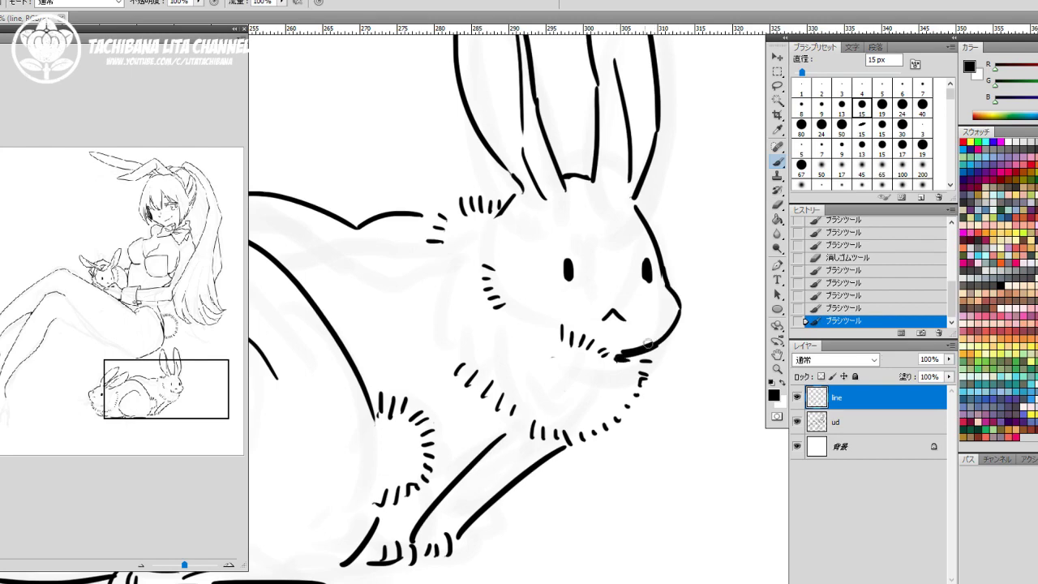
Step: Smooth the first rabbit's muzzle outline and add two small nostril dots above its mouth
left_click_drag(496, 365, 564, 335)
left_click_drag(278, 463, 672, 372)
left_click_drag(449, 349, 566, 368)
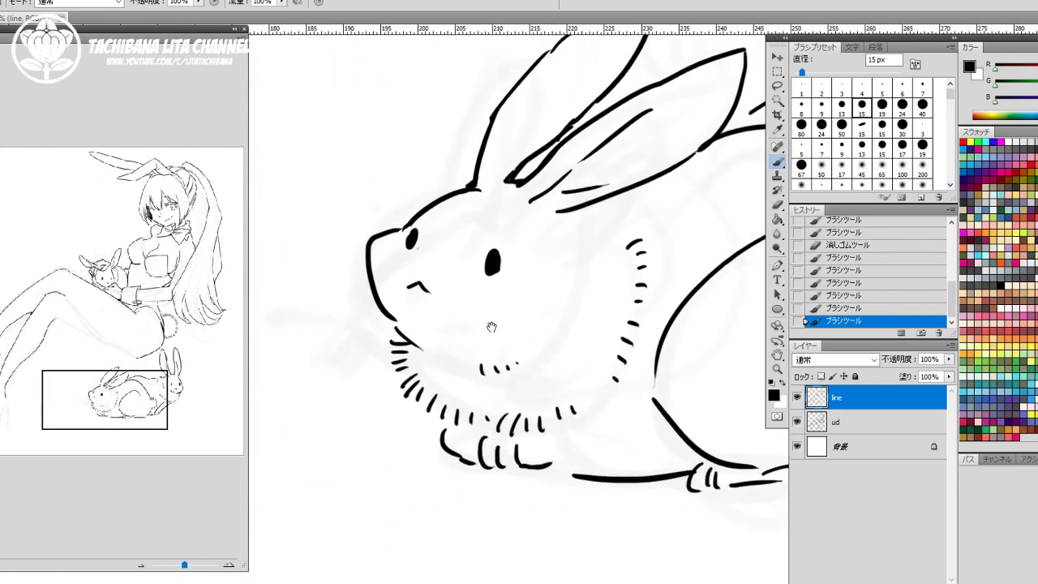
mouse_move(370, 260)
left_mouse_down()
mouse_move(404, 331)
mouse_move(394, 287)
left_mouse_up()
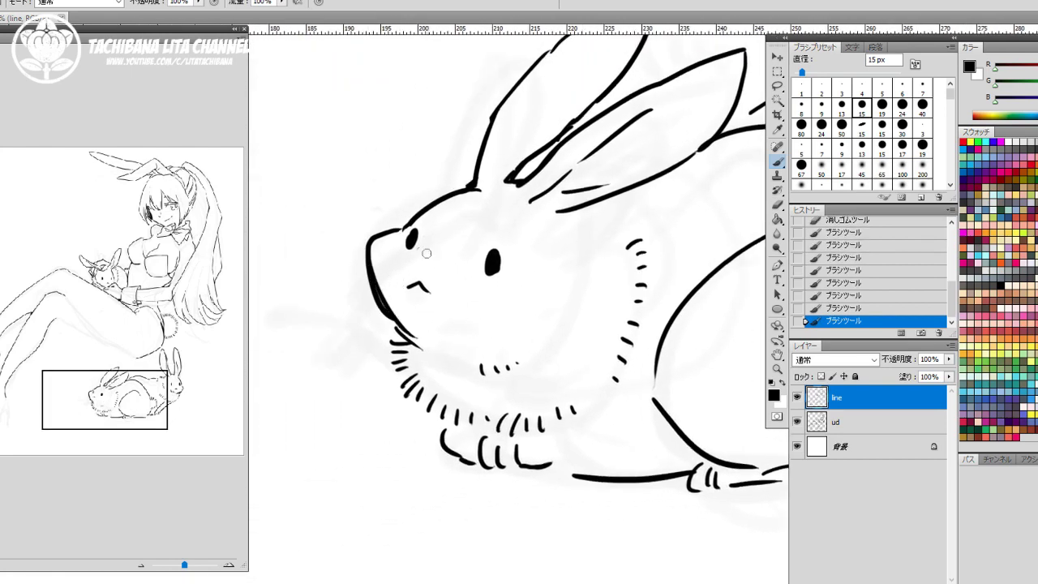
key("e")
mouse_move(421, 235)
left_mouse_down()
mouse_move(423, 266)
mouse_move(436, 263)
left_mouse_up()
key("b")
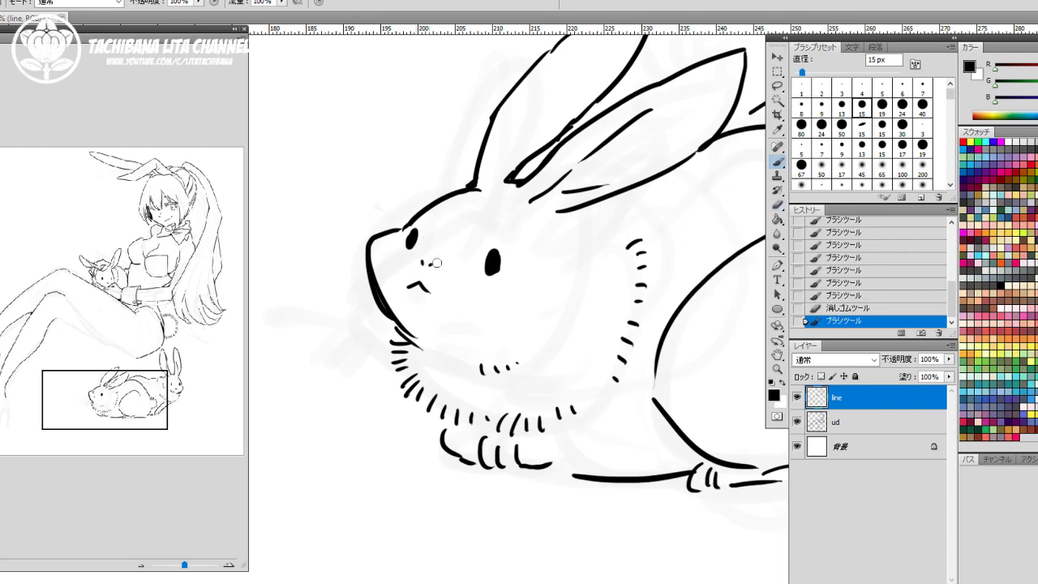
Step: Add two small nostril dots above the second rabbit's mouth
left_click_drag(564, 344, 312, 354)
left_click_drag(561, 347, 394, 384)
left_click_drag(671, 347, 498, 382)
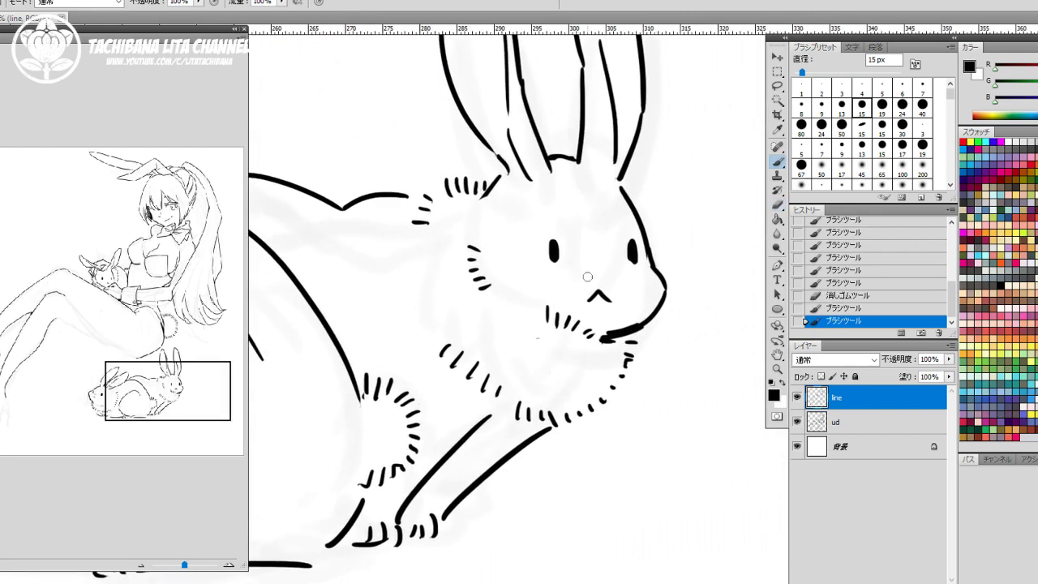
left_click_drag(590, 276, 593, 279)
left_click_drag(606, 276, 600, 277)
Step: Add two small nostril dots above the mouth of the rabbit the girl is holding
left_click_drag(502, 313, 568, 519)
left_click_drag(454, 259, 543, 510)
left_click_drag(411, 183, 527, 510)
left_click_drag(427, 101, 491, 341)
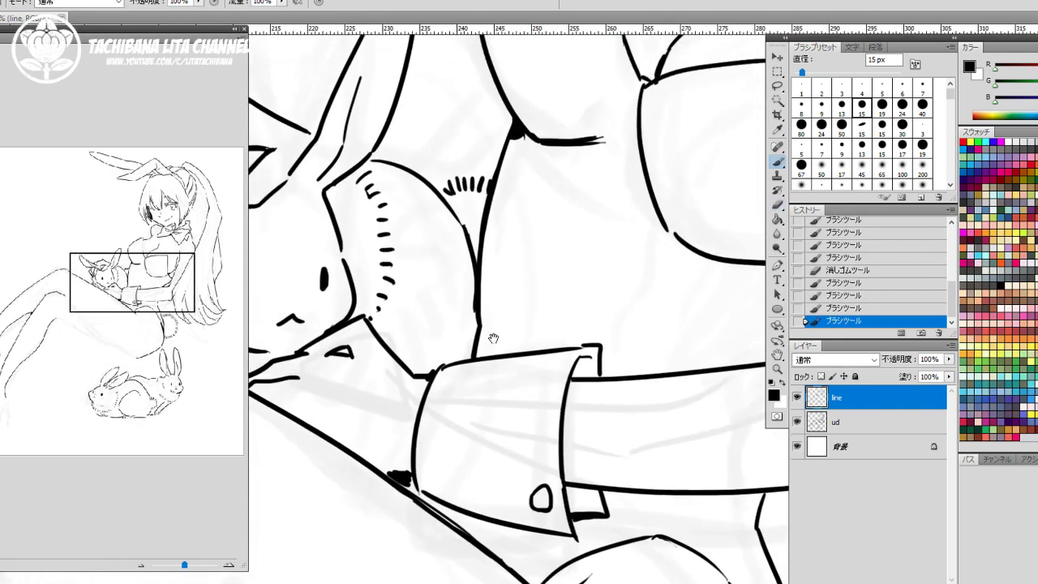
left_click_drag(476, 246, 549, 329)
left_click_drag(357, 384, 367, 387)
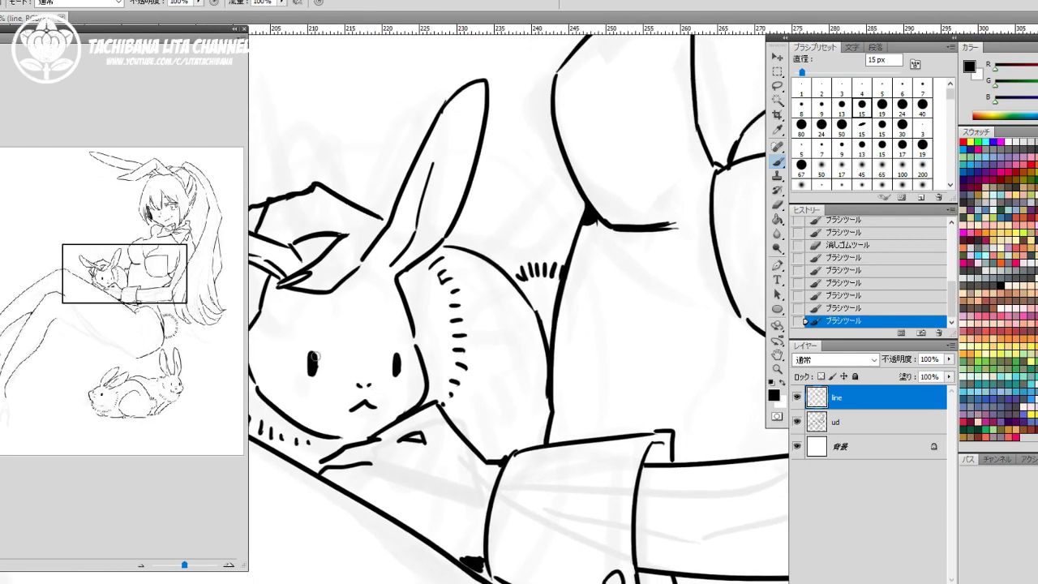
Step: Erase the left eye of the rabbit the girl is holding and redraw it as a slanted winking line
key("e")
mouse_move(306, 369)
left_mouse_down()
mouse_move(305, 360)
mouse_move(325, 379)
left_mouse_up()
key("b")
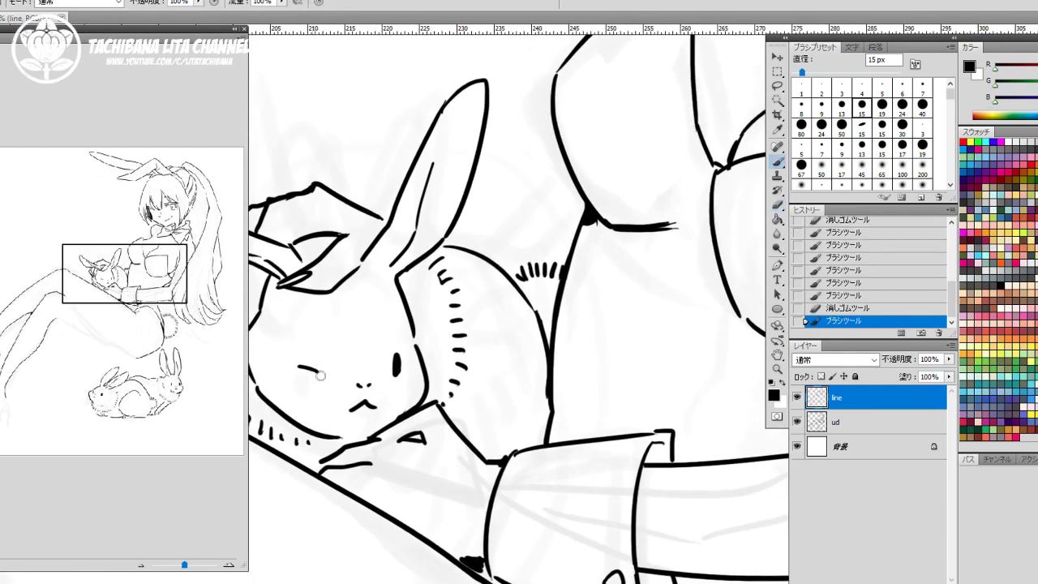
Step: Add a short touch-up stroke to the girl's shoulder line beside the collar
left_click_drag(405, 442, 492, 426)
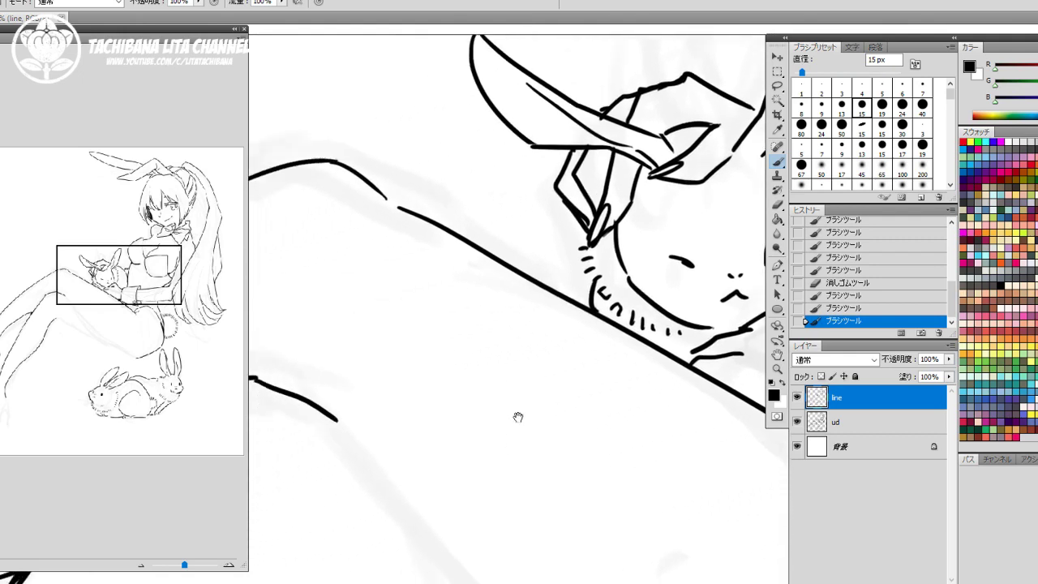
left_click_drag(617, 246, 413, 419)
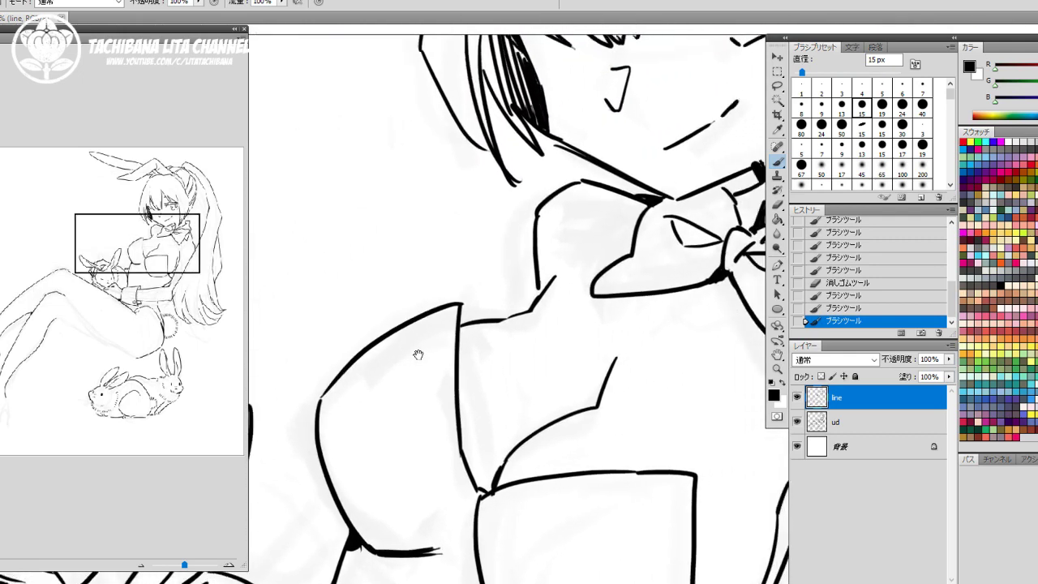
left_click_drag(493, 273, 481, 287)
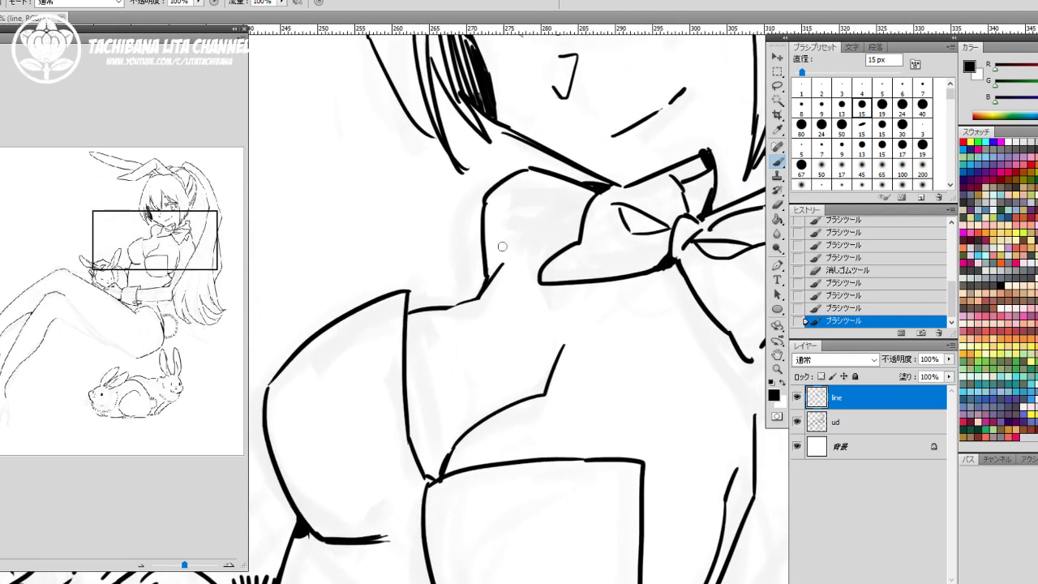
left_click_drag(507, 243, 498, 265)
left_click_drag(419, 366, 566, 274)
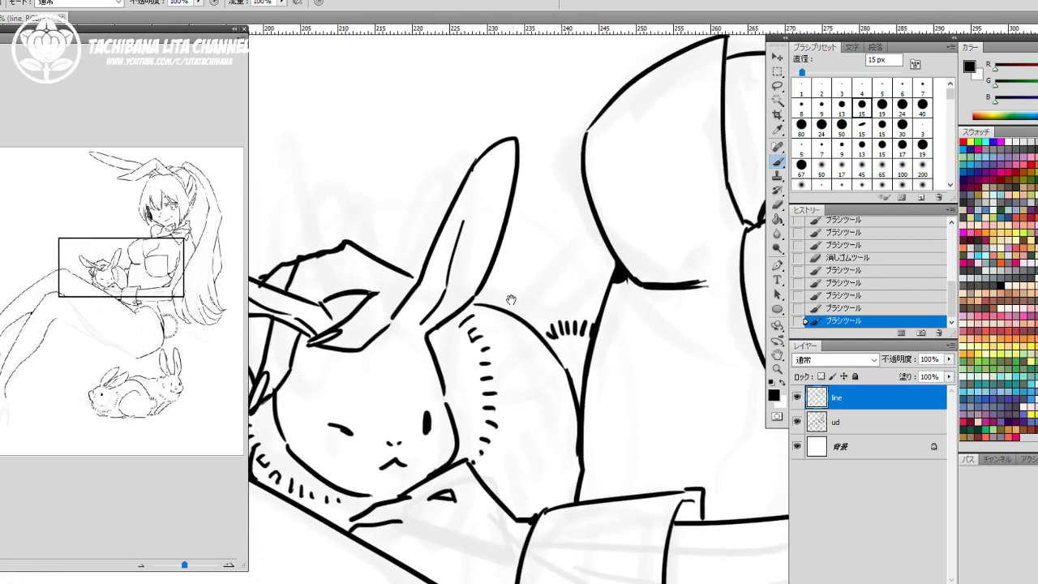
Step: Ink the underside of the upper thigh in a long curve from the knee down to the buttock
left_click_drag(333, 504, 543, 280)
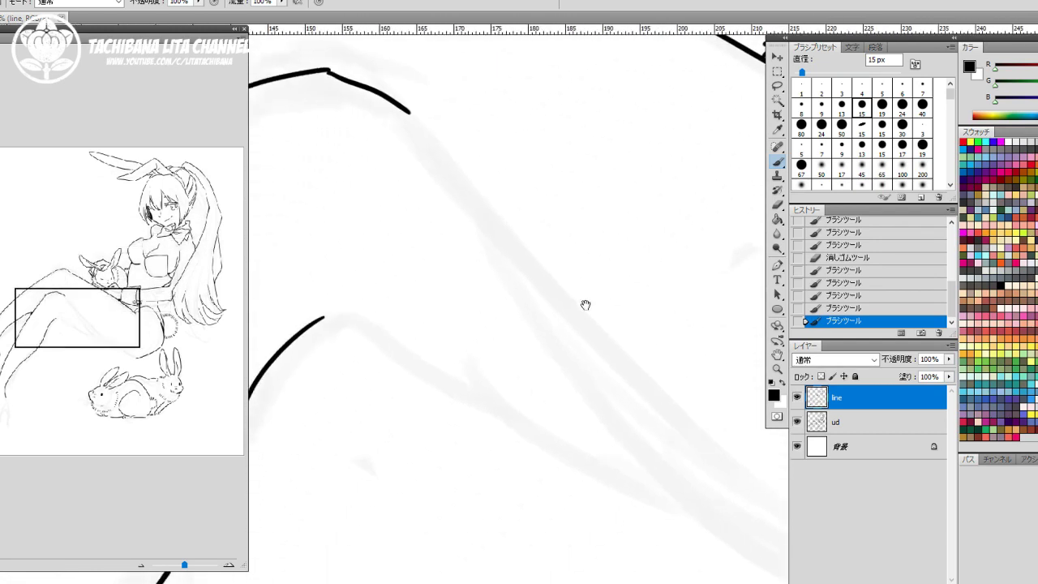
left_click(141, 567)
left_click(141, 566)
left_click(141, 566)
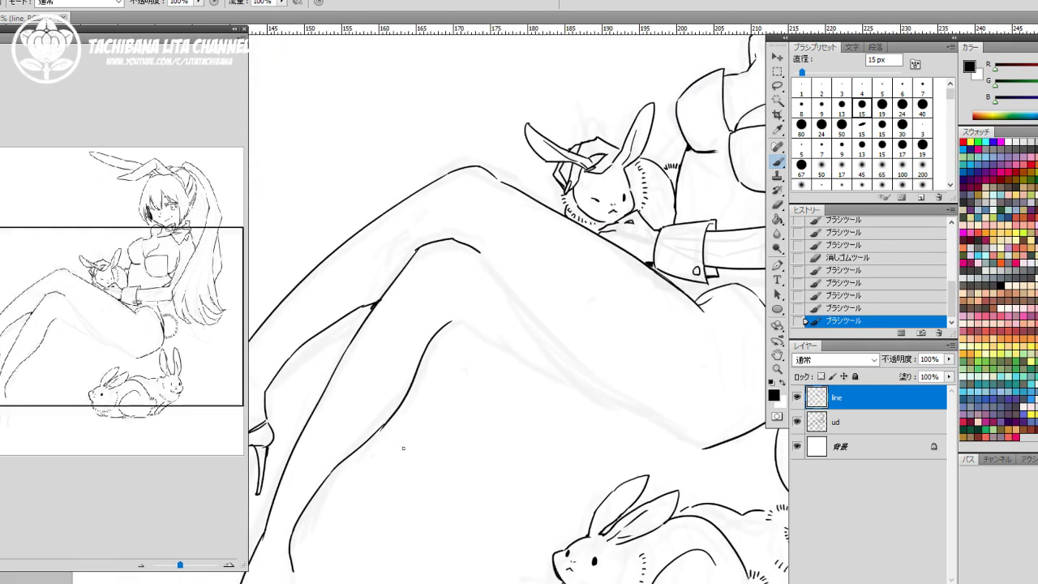
left_click_drag(524, 441, 382, 405)
mouse_move(342, 221)
left_mouse_down()
mouse_move(467, 357)
mouse_move(561, 407)
mouse_move(588, 410)
mouse_move(565, 413)
left_mouse_up()
key("e")
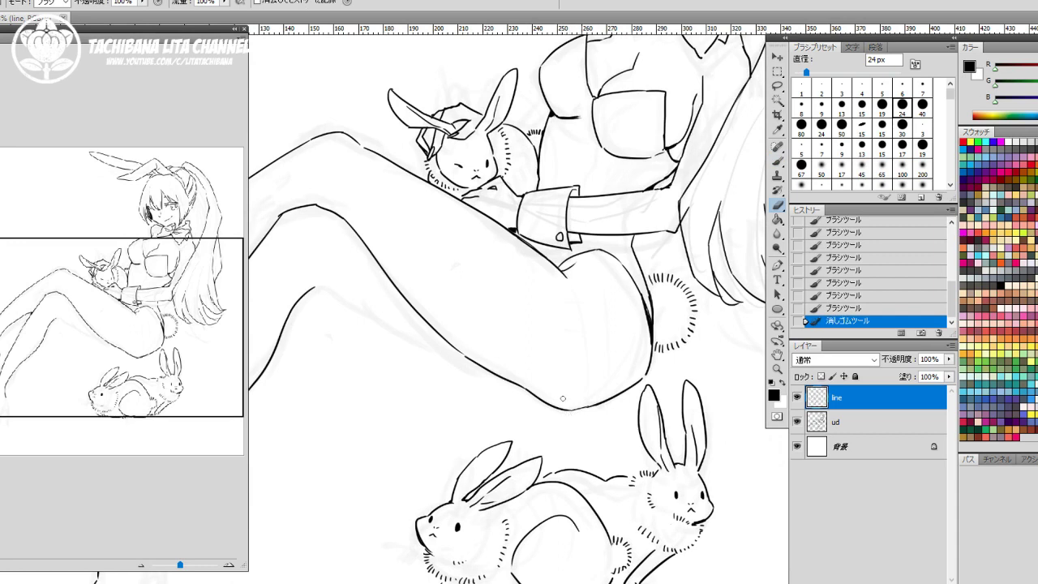
Step: Ink the underside of the other thigh from its knee until it merges into the upper thigh line, smoothing the junction
key("b")
left_click_drag(313, 287, 454, 348)
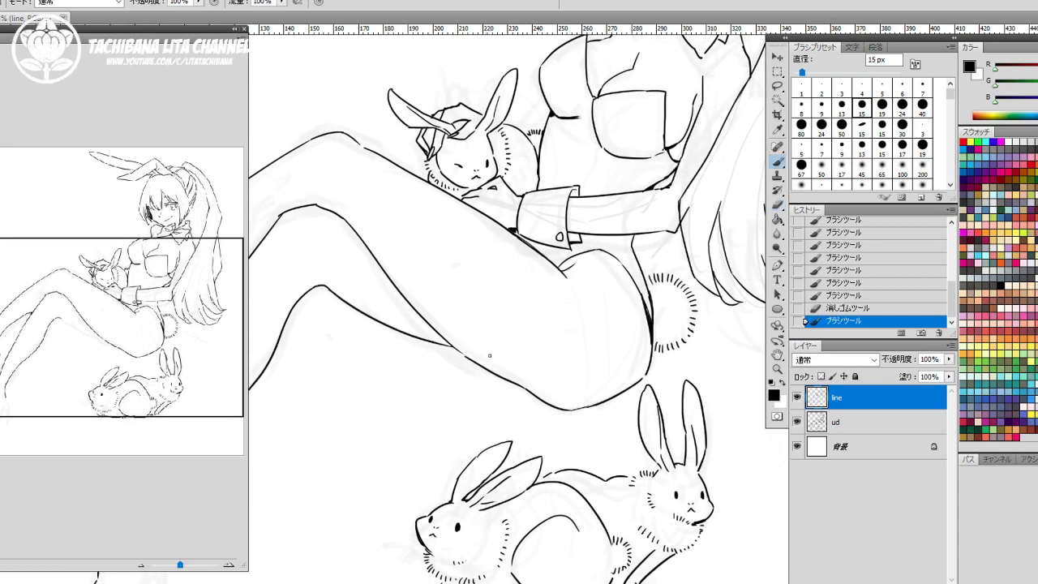
key("ctrl+z")
left_click_drag(327, 289, 464, 361)
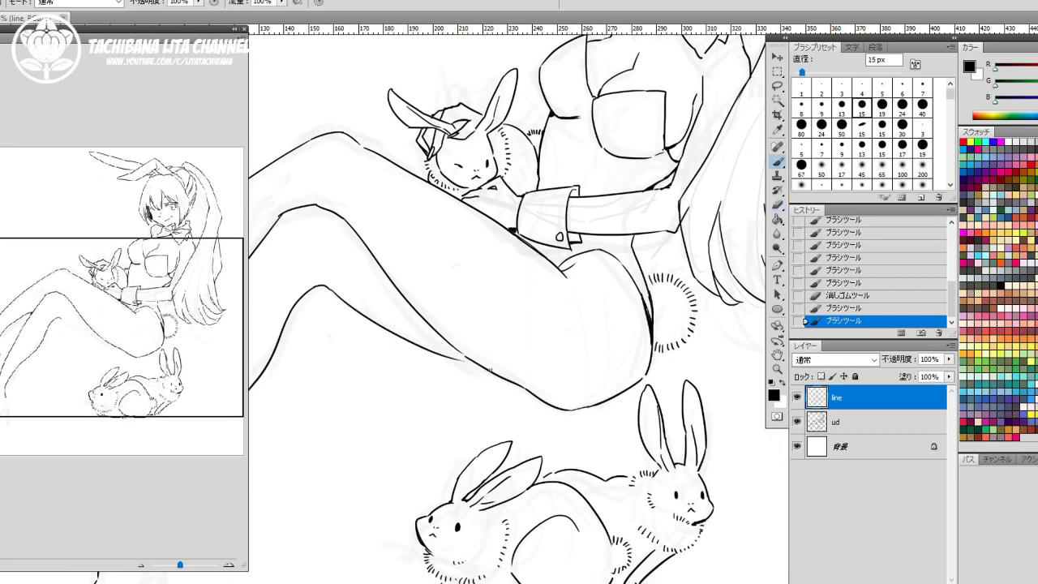
left_click_drag(519, 379, 525, 396)
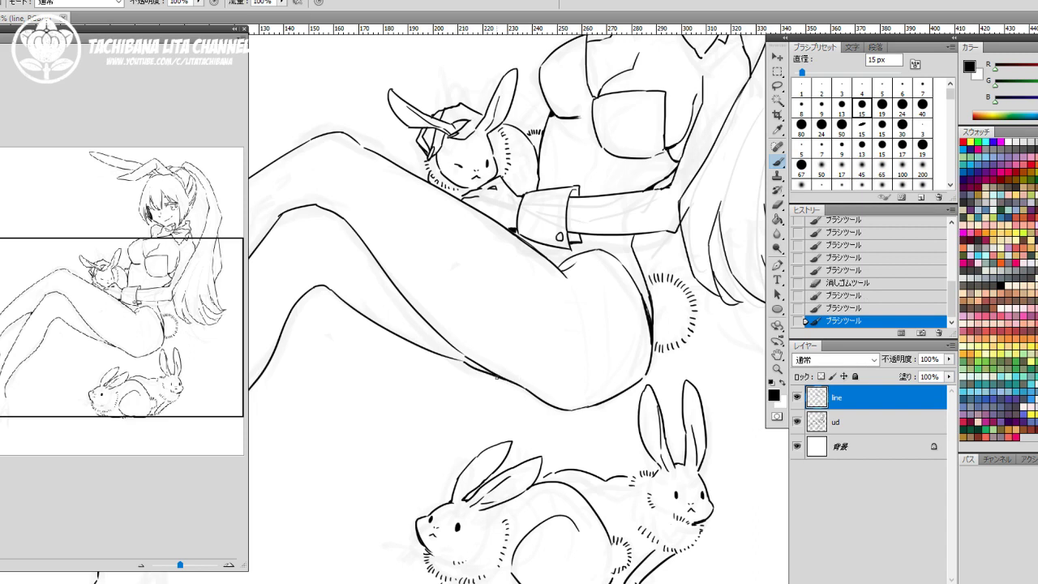
key("e")
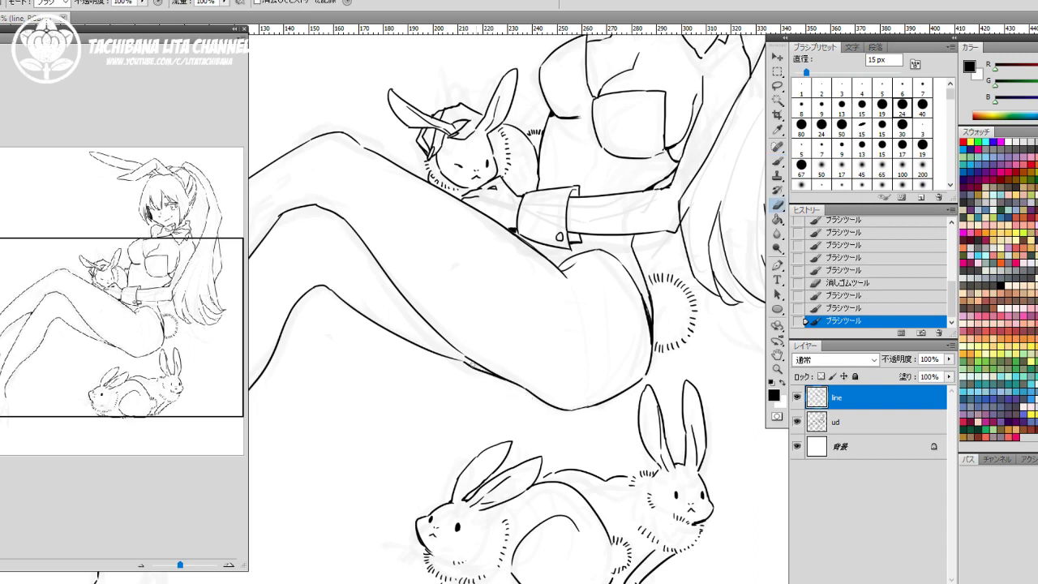
key("b")
mouse_move(485, 376)
left_mouse_down()
mouse_move(475, 371)
mouse_move(539, 396)
left_mouse_up()
left_click_drag(462, 335, 522, 379)
Step: Set the eraser to 44 px, erase the lower part of the front leg's calf line and redraw it down to the ankle
left_click_drag(381, 321, 522, 218)
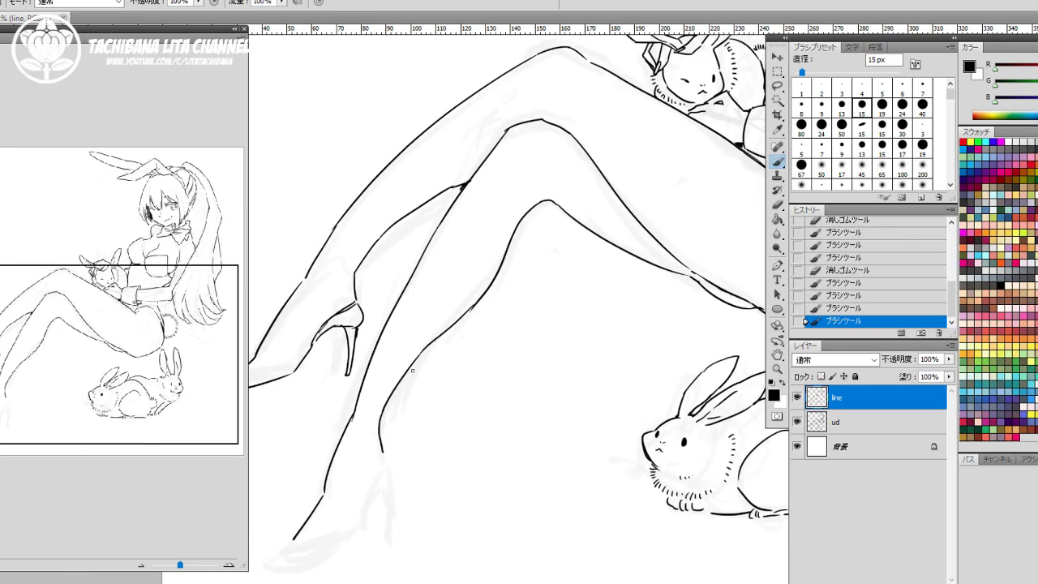
key("e")
left_click_drag(807, 73, 816, 73)
left_click_drag(389, 433, 394, 381)
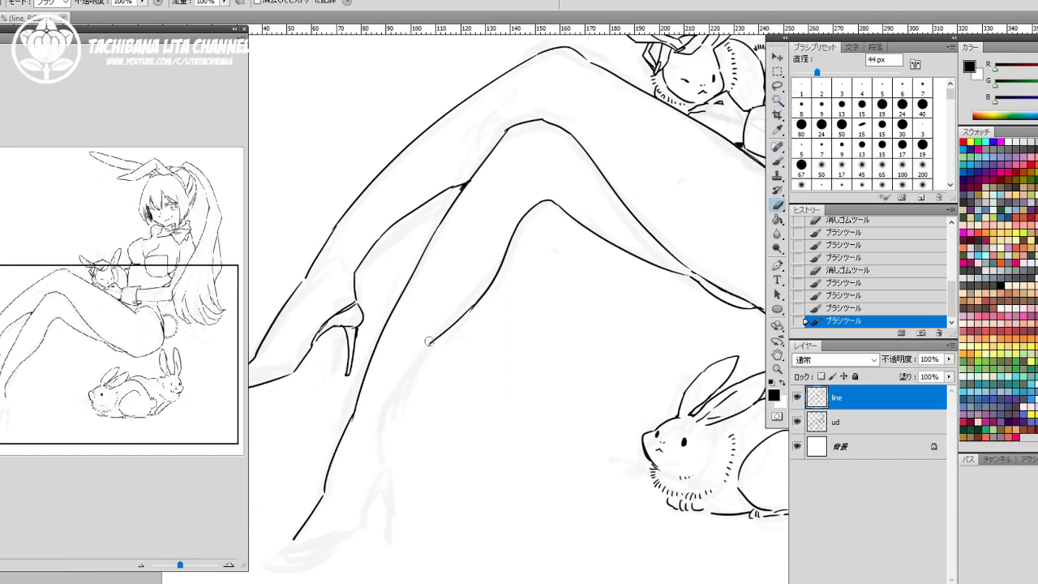
mouse_move(429, 341)
left_mouse_down()
mouse_move(438, 337)
mouse_move(386, 404)
mouse_move(408, 378)
mouse_move(384, 425)
mouse_move(385, 457)
left_mouse_up()
key("b")
key("e")
key("b")
left_click_drag(406, 437, 467, 294)
Step: Tidy the front leg's shin line and ink the high-heeled shoe on that foot, including toe, sole and stiletto heel
key("e")
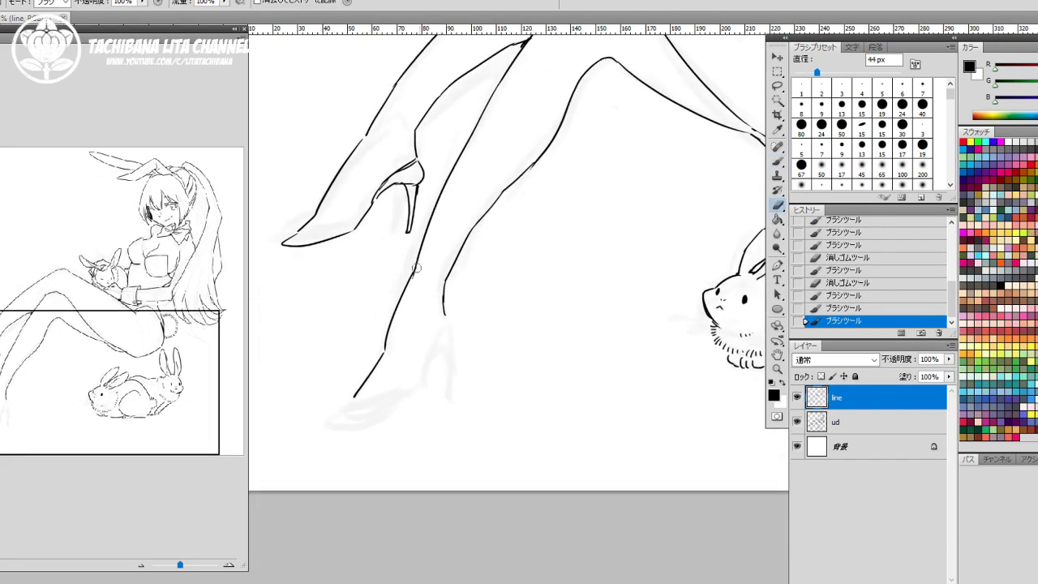
left_click_drag(418, 266, 415, 278)
key("b")
mouse_move(349, 412)
left_mouse_down()
mouse_move(410, 392)
mouse_move(419, 375)
left_mouse_up()
left_click_drag(445, 313, 457, 347)
mouse_move(457, 345)
left_mouse_down()
mouse_move(419, 377)
mouse_move(431, 357)
mouse_move(444, 366)
mouse_move(452, 357)
mouse_move(405, 386)
left_mouse_up()
key("e")
key("b")
key("e")
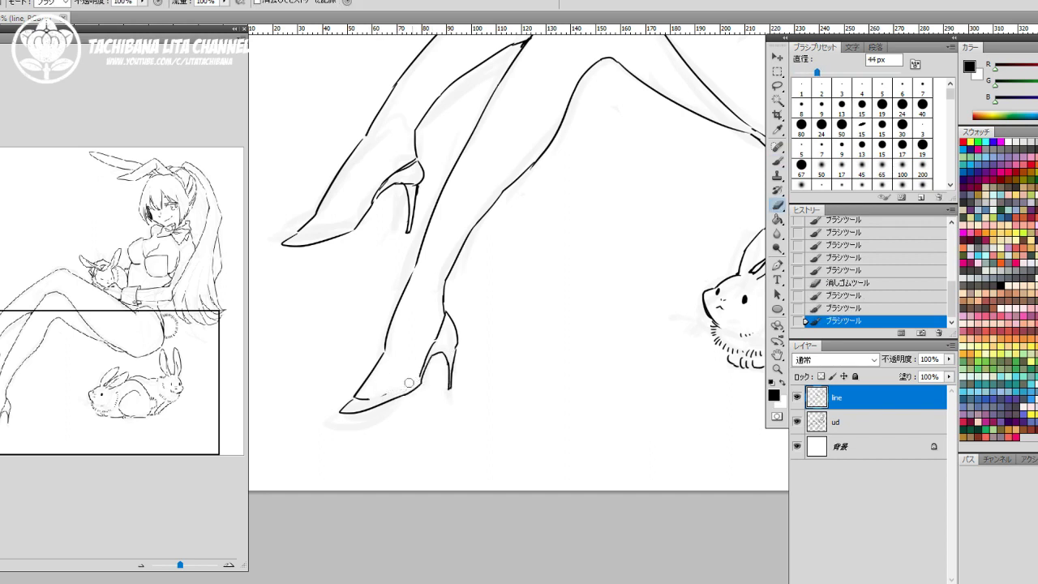
Step: Erase the front shoe's sole line and redraw it as a smoother curve from the toe to the arch
left_click_drag(385, 399, 403, 393)
key("b")
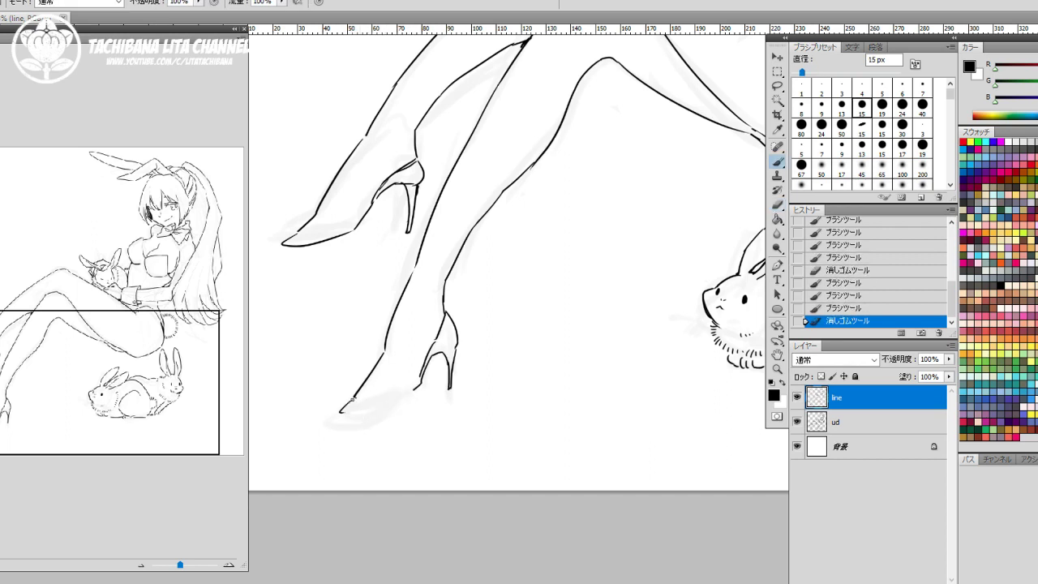
left_click_drag(340, 413, 413, 393)
key("ctrl+z")
left_click_drag(340, 415, 421, 384)
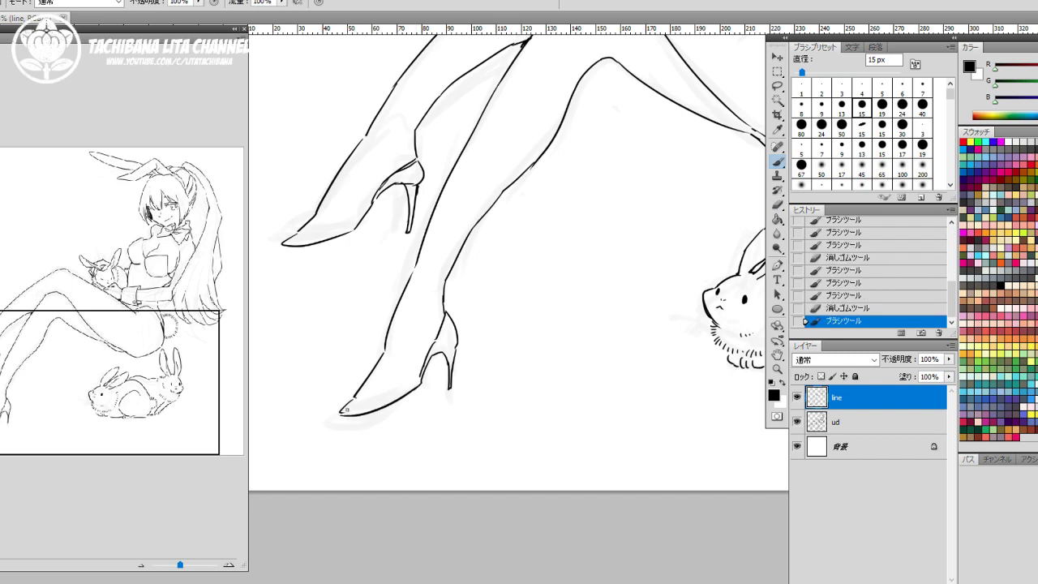
Step: Ink the front shoe's opening line across the foot and clean up the tip of its toe
mouse_move(352, 400)
left_mouse_down()
mouse_move(335, 411)
mouse_move(358, 394)
left_mouse_up()
key("e")
key("b")
key("e")
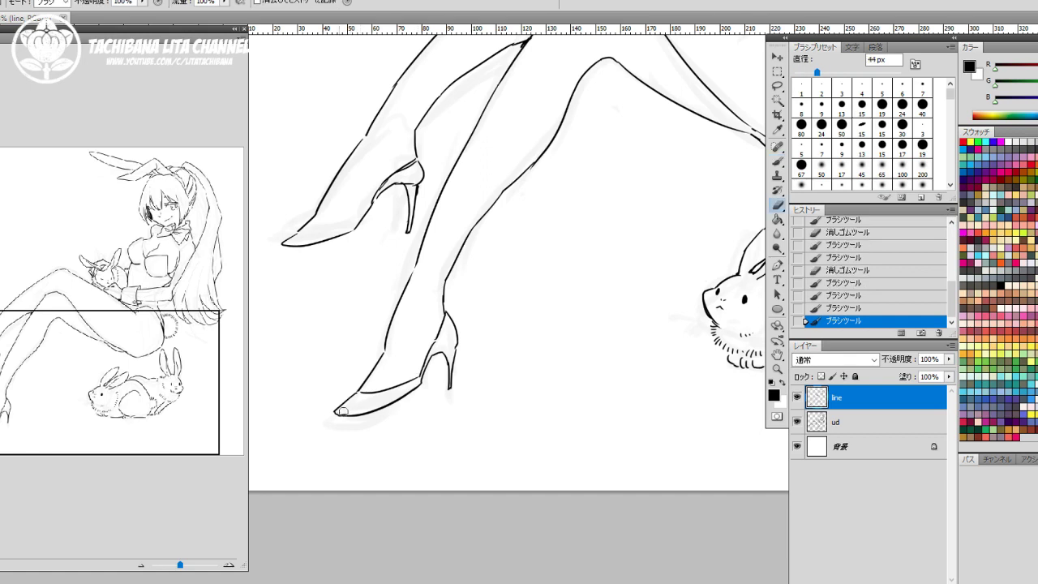
left_click(343, 410)
key("b")
Step: Ink the opening line of the other shoe across the foot and trim the stray line at its end
left_click_drag(415, 313, 405, 408)
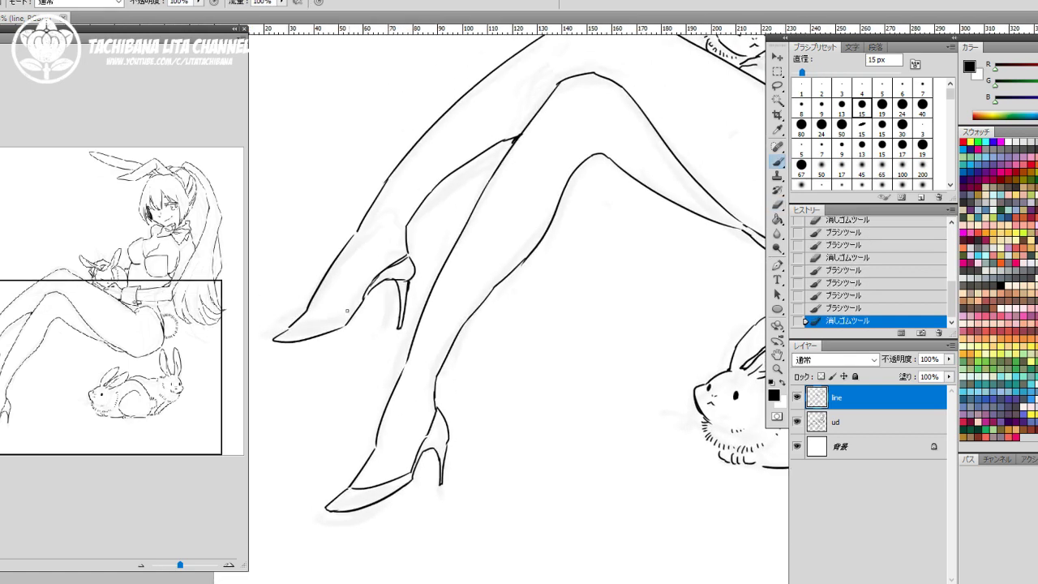
left_click_drag(304, 320, 359, 298)
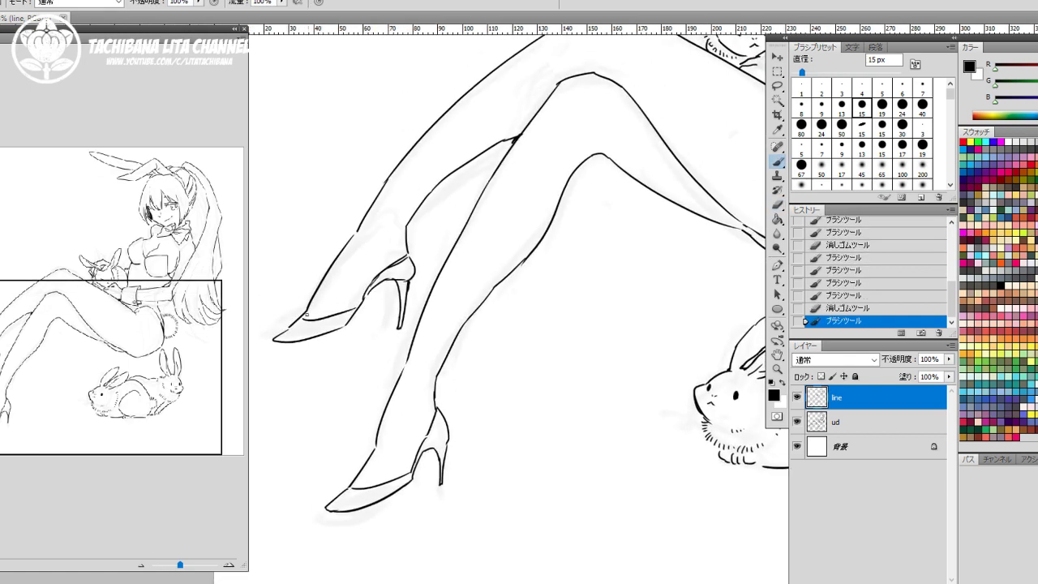
key("ctrl+z")
left_click_drag(298, 319, 375, 285)
key("e")
left_click(366, 292)
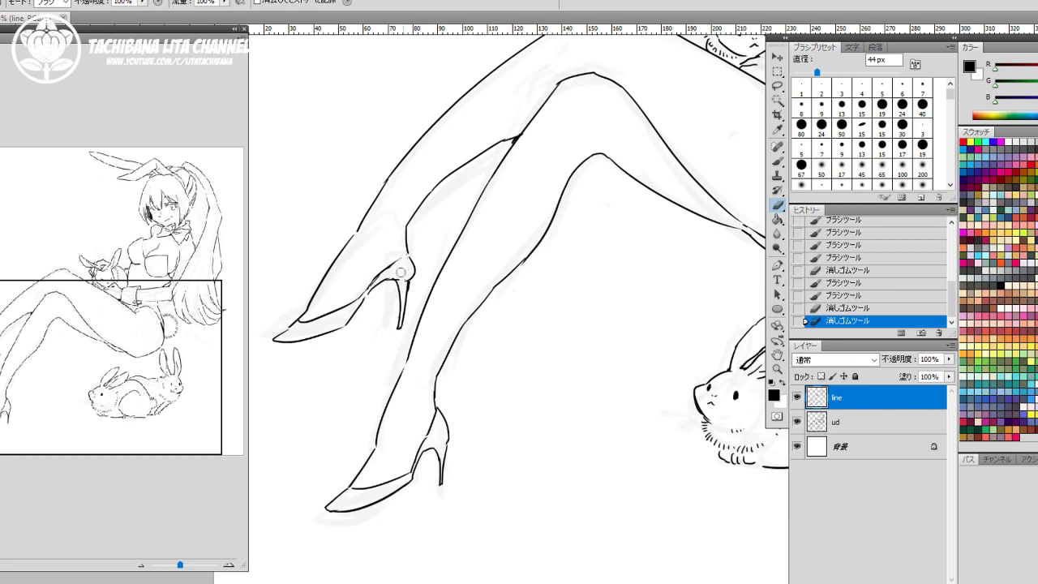
Step: Erase the rounded back and heel outline of the rear shoe and rework its lines and overlaps
mouse_move(398, 277)
left_mouse_down()
mouse_move(386, 281)
mouse_move(410, 280)
mouse_move(407, 250)
mouse_move(370, 288)
left_mouse_up()
key("b")
key("e")
key("b")
key("e")
left_click_drag(408, 258, 398, 329)
key("b")
key("e")
left_click(405, 290)
left_click(402, 308)
left_click(404, 300)
Step: Redraw the back edge of the rear shoe's stiletto heel as a clean line down to its tip
key("b")
key("ctrl+z")
left_click_drag(413, 271, 400, 329)
key("ctrl+z")
left_click_drag(409, 282, 399, 328)
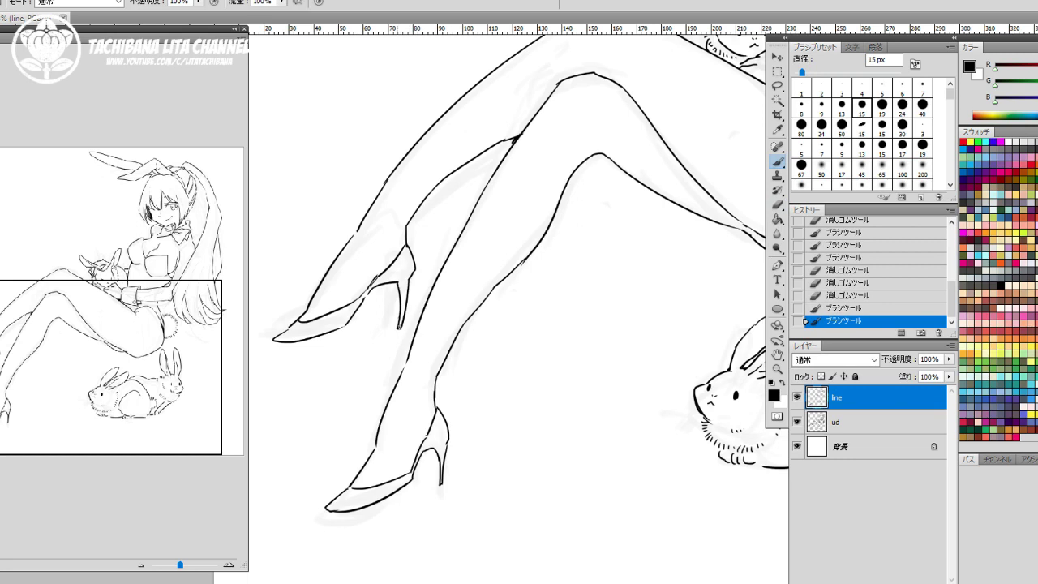
left_click_drag(408, 283, 414, 294)
Step: Thicken the sole lines of both high-heeled shoes
mouse_move(274, 341)
left_mouse_down()
mouse_move(335, 331)
mouse_move(323, 334)
left_mouse_up()
left_click_drag(329, 511, 412, 480)
Step: Ink the small rounded shape behind the girl's neck, just above the bow tie
left_click_drag(492, 392, 292, 525)
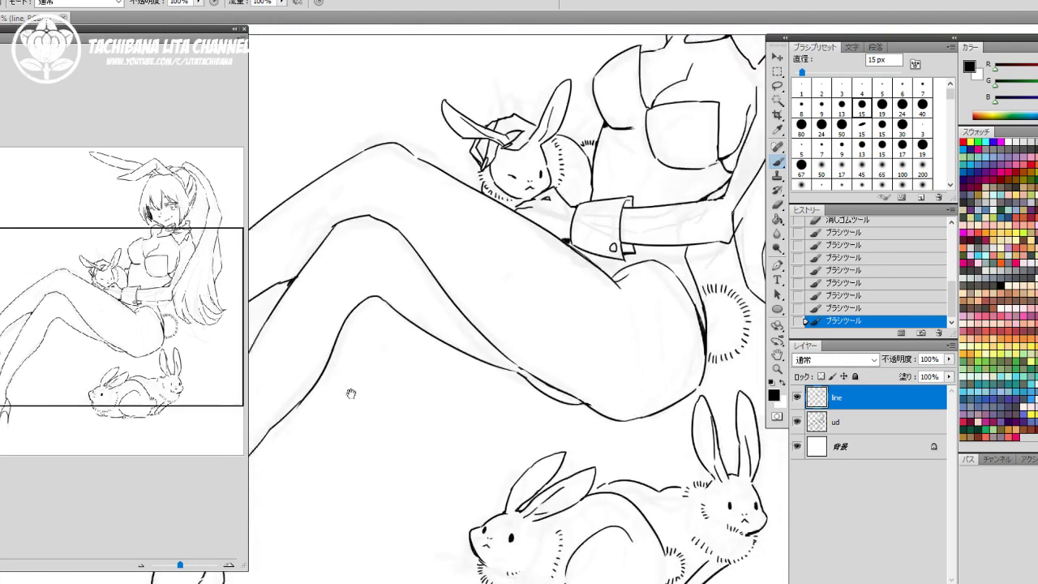
mouse_move(520, 446)
left_mouse_down()
mouse_move(428, 514)
mouse_move(421, 553)
left_mouse_up()
mouse_move(491, 380)
left_mouse_down()
mouse_move(408, 499)
mouse_move(283, 565)
left_mouse_up()
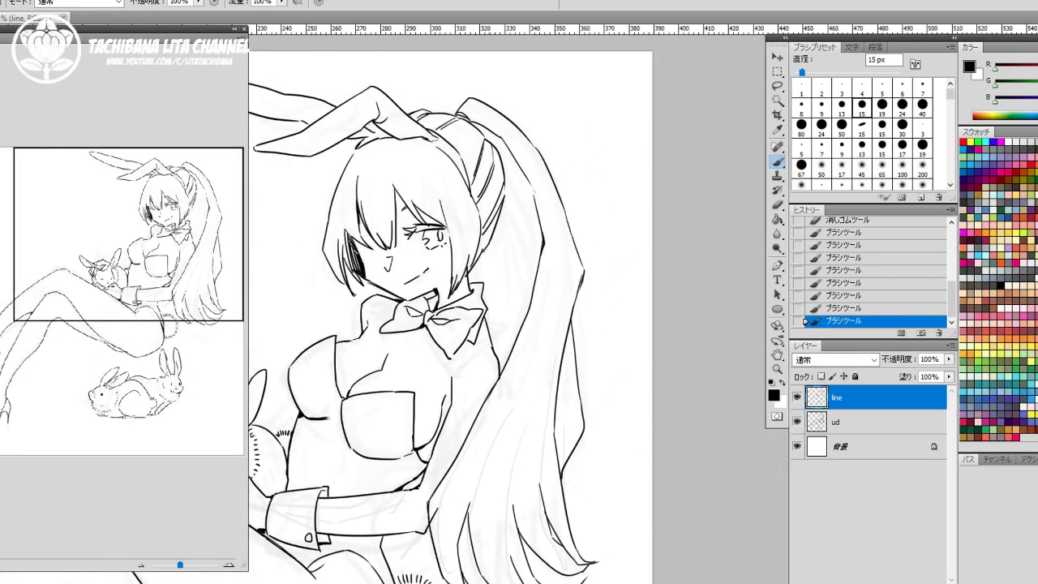
left_click_drag(478, 259, 489, 282)
mouse_move(478, 270)
left_mouse_down()
mouse_move(487, 261)
mouse_move(483, 284)
mouse_move(496, 270)
left_mouse_up()
Step: Add fine hair strands to the upper ponytail, running down from the hair tie behind the head
left_click_drag(499, 211, 511, 233)
mouse_move(511, 235)
left_mouse_down()
mouse_move(520, 297)
mouse_move(509, 353)
left_mouse_up()
left_click_drag(499, 215, 504, 225)
left_click_drag(500, 214, 536, 274)
left_click_drag(507, 192, 531, 245)
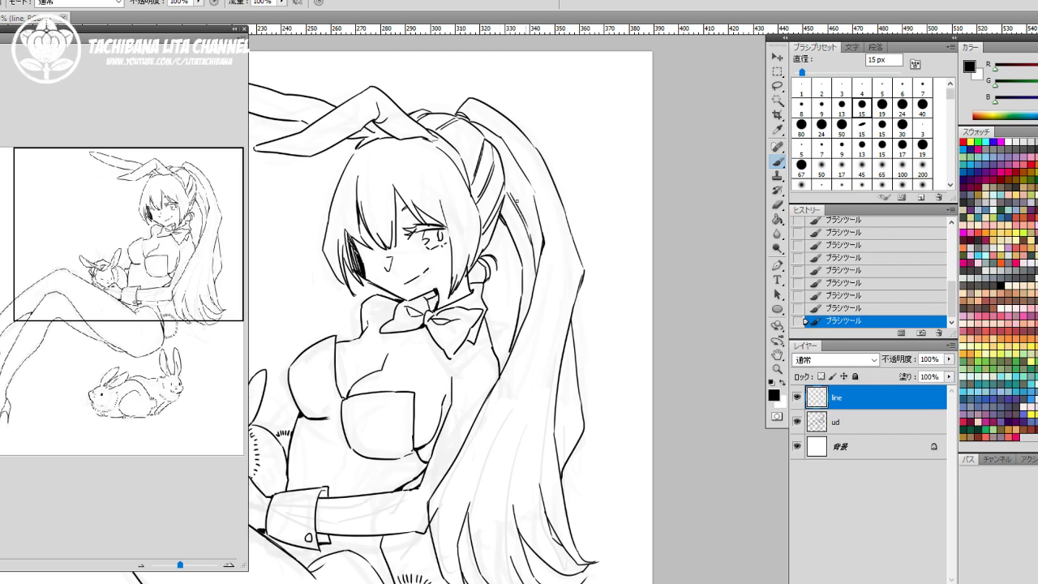
left_click_drag(508, 197, 533, 256)
left_click_drag(505, 167, 531, 189)
mouse_move(493, 142)
left_mouse_down()
mouse_move(520, 165)
mouse_move(534, 290)
left_mouse_up()
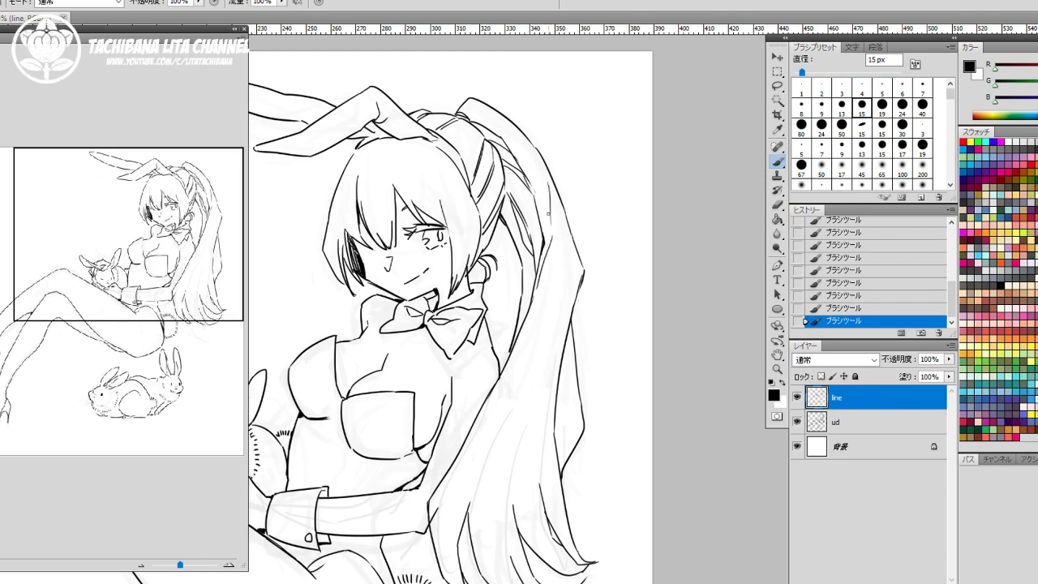
Step: Add long flowing strand lines down the middle and inner side of the ponytail and erase stray marks
mouse_move(550, 214)
left_mouse_down()
mouse_move(545, 255)
mouse_move(567, 285)
mouse_move(478, 460)
mouse_move(457, 541)
left_mouse_up()
mouse_move(474, 496)
left_mouse_down()
mouse_move(465, 525)
mouse_move(435, 524)
left_mouse_up()
key("e")
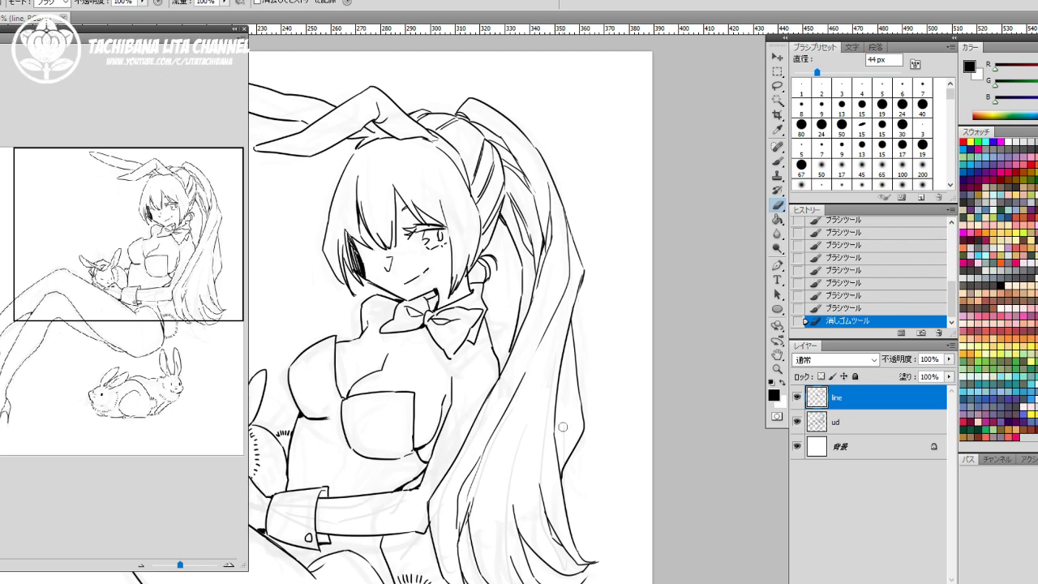
key("b")
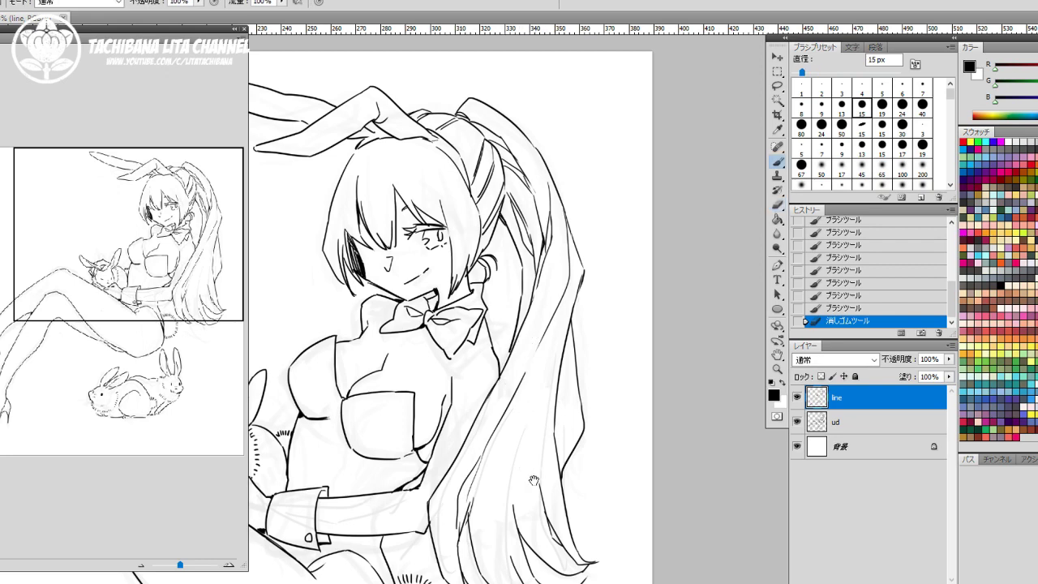
Step: Add short strand lines along the inner and outer edges of the ponytail's middle section
left_click_drag(533, 480, 518, 363)
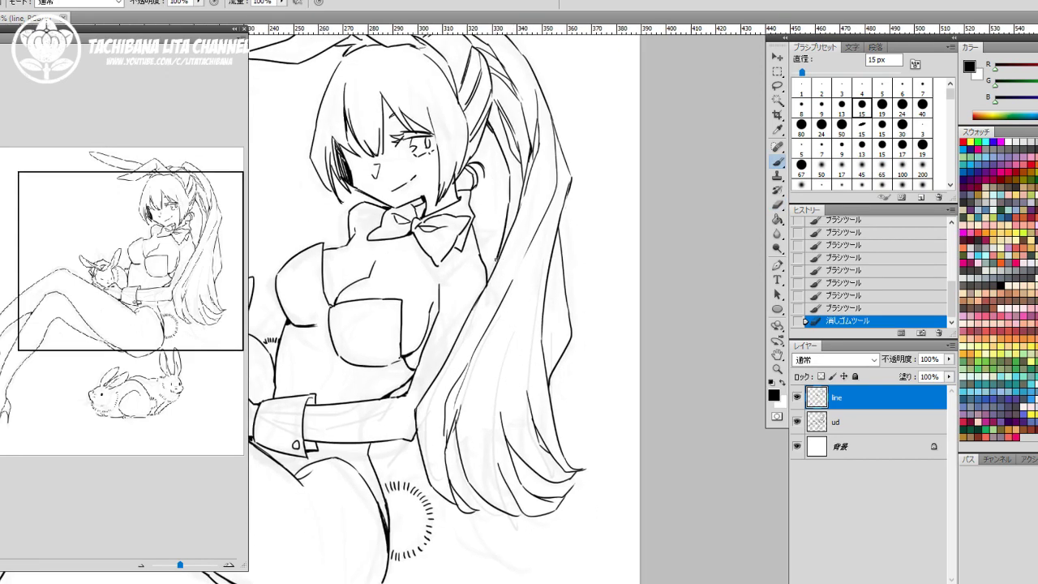
left_click_drag(496, 259, 488, 284)
left_click_drag(509, 218, 491, 274)
mouse_move(557, 231)
left_mouse_down()
mouse_move(545, 297)
mouse_move(552, 343)
left_mouse_up()
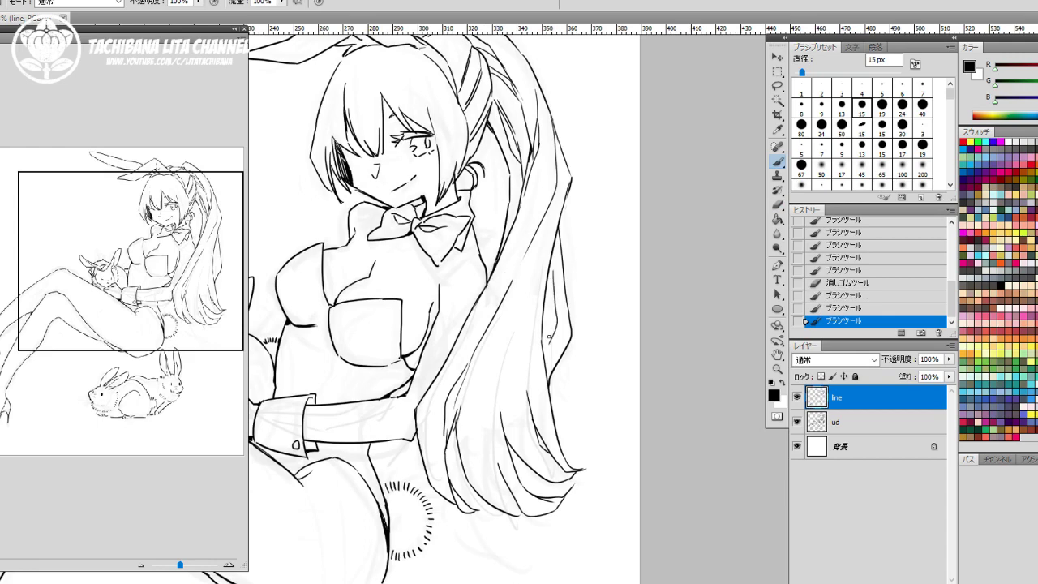
left_click_drag(554, 301, 546, 362)
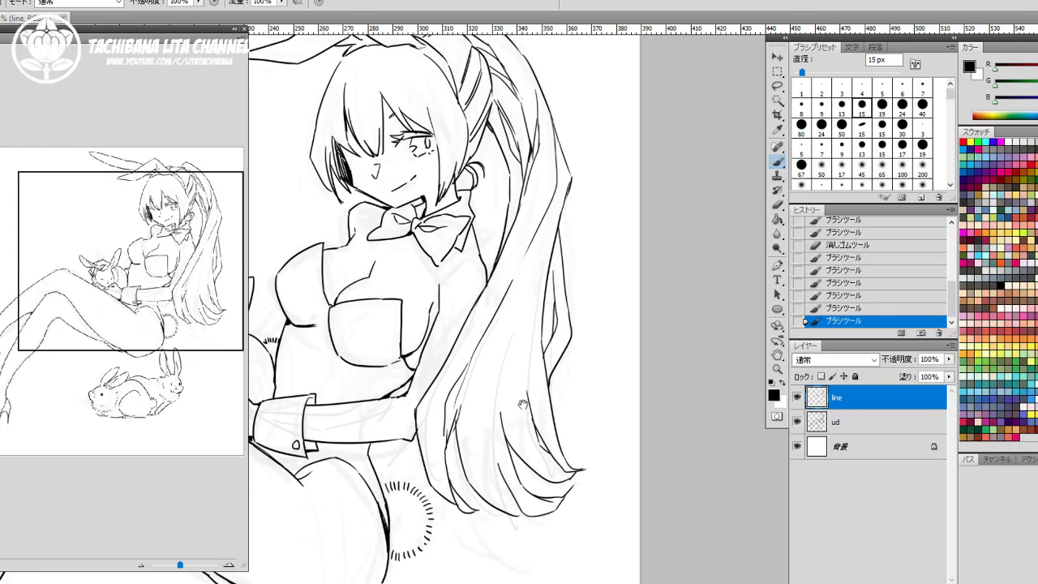
Step: Hide the ud sketch layer and review the line art from the face to the shoes and as a whole
left_click_drag(522, 404, 609, 439)
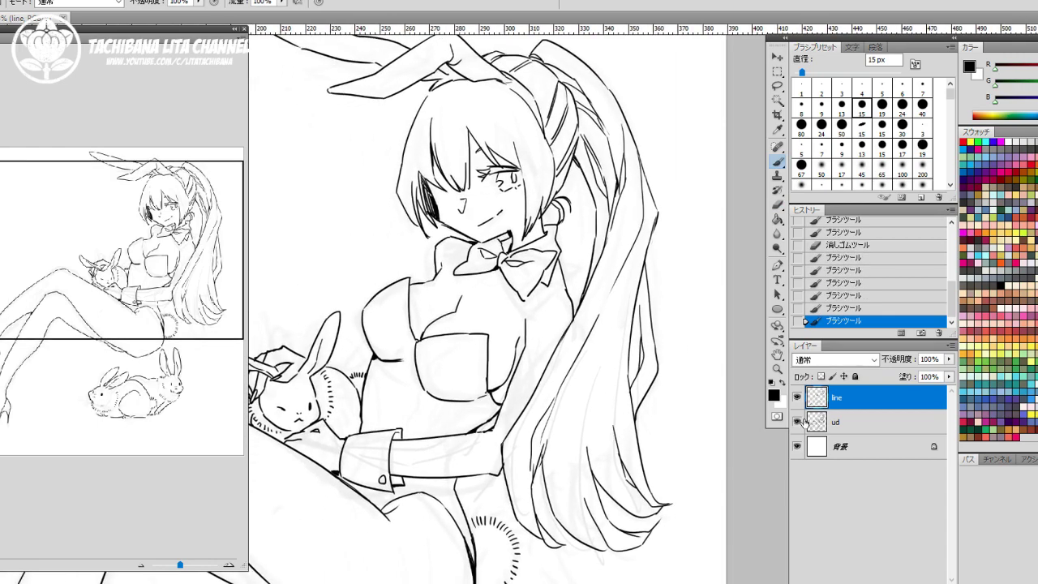
left_click(796, 421)
left_click_drag(500, 458, 639, 381)
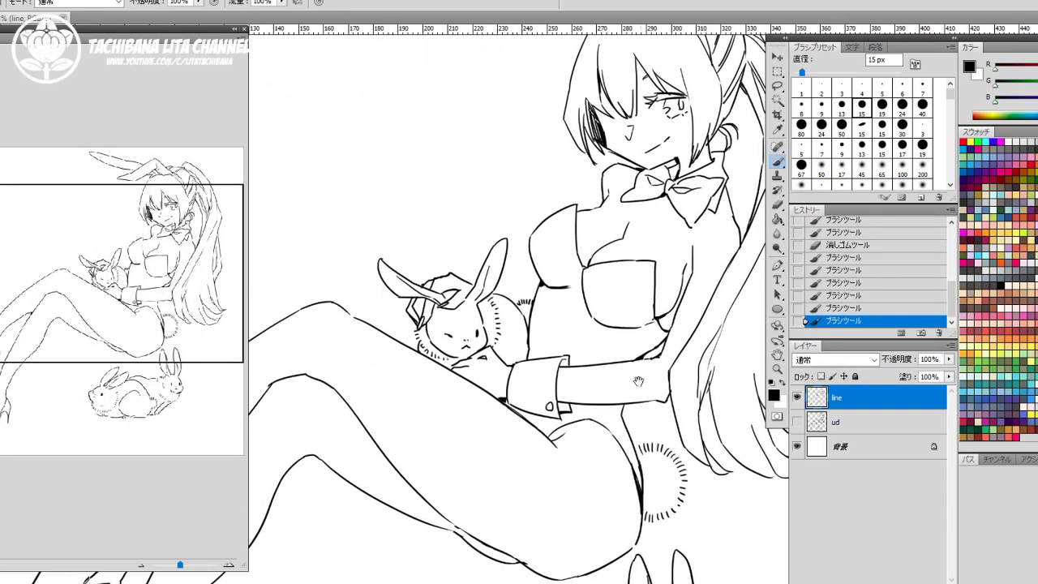
left_click_drag(613, 435, 714, 347)
left_click_drag(503, 539, 630, 385)
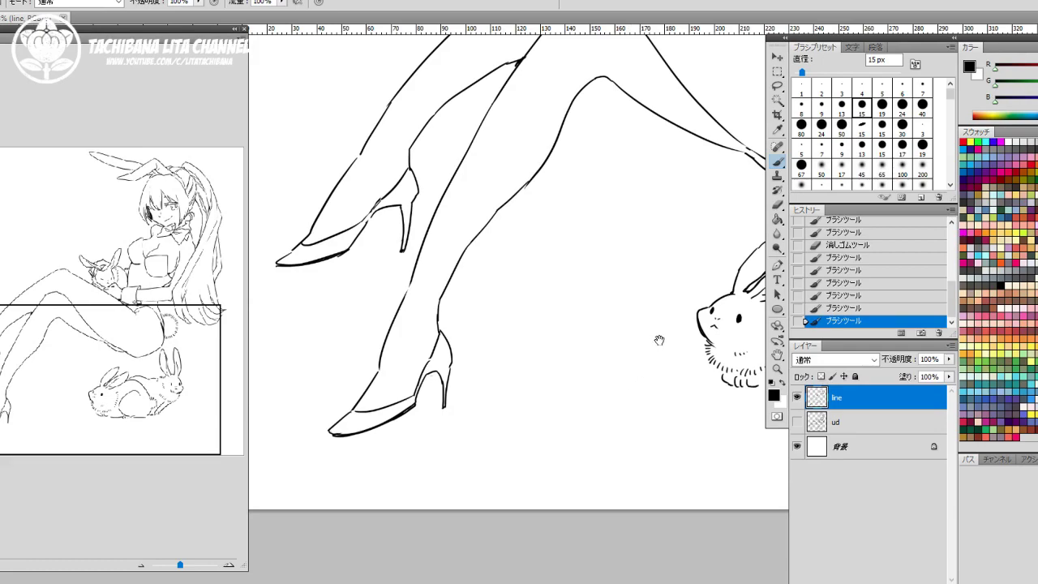
left_click_drag(657, 341, 574, 462)
left_click_drag(685, 279, 570, 429)
left_click_drag(607, 394, 570, 447)
left_click_drag(632, 350, 557, 419)
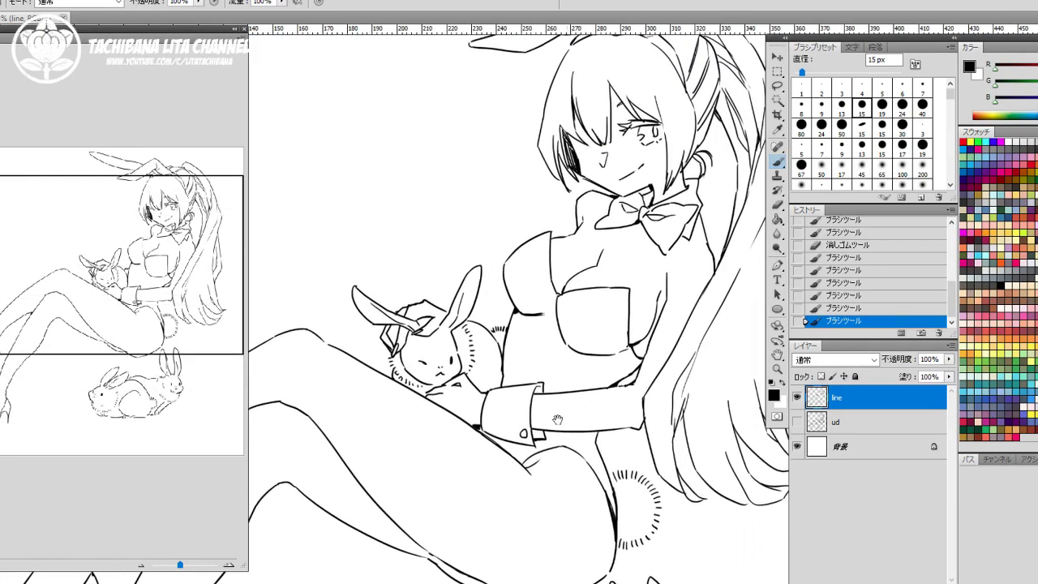
left_click(142, 566)
left_click(142, 566)
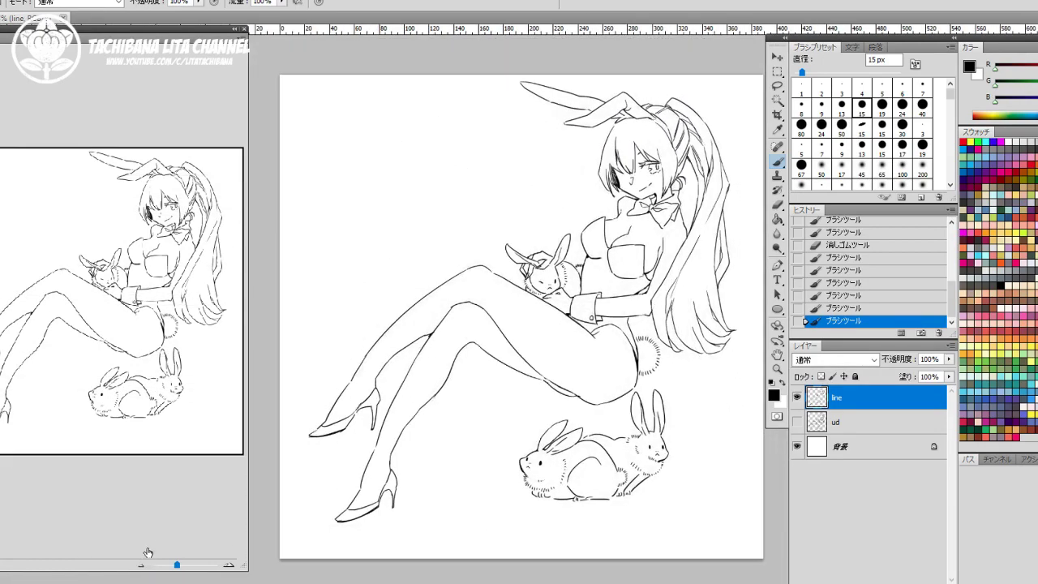